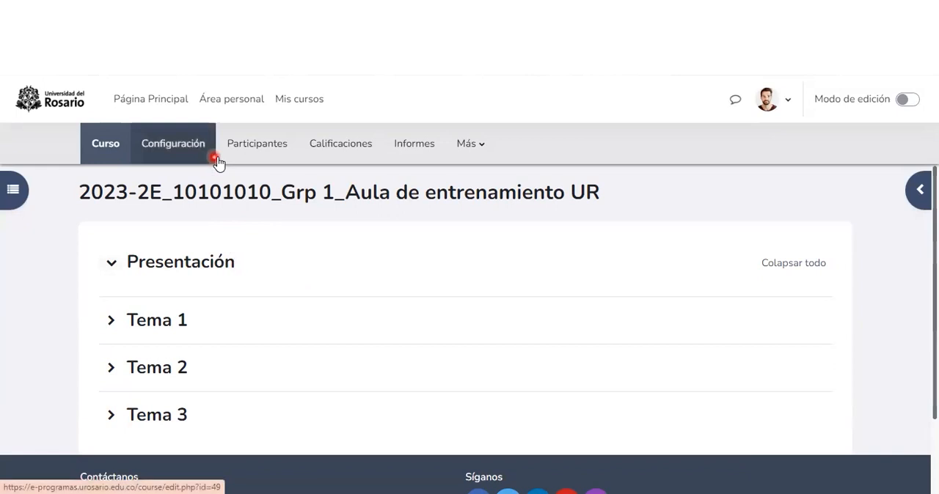
Step: From the course's participants, go to the groups page and open the form for creating groups automatically
click(219, 156)
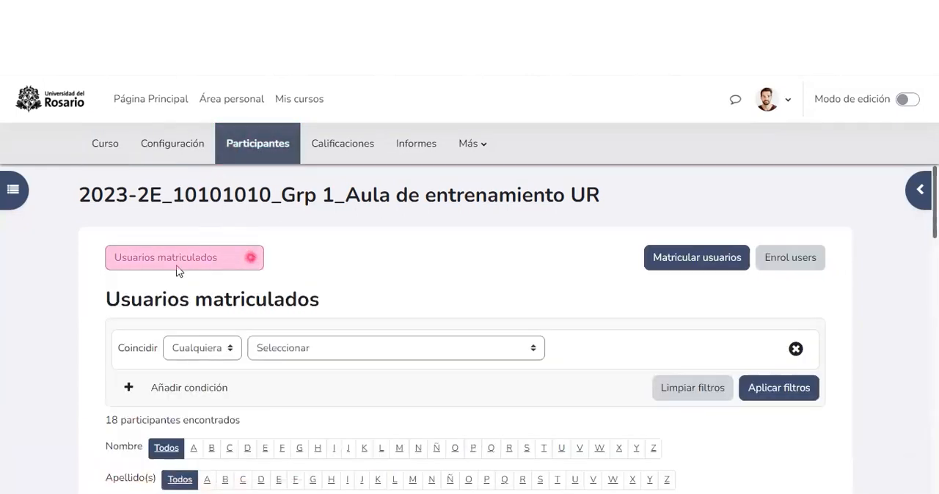
click(176, 258)
click(142, 331)
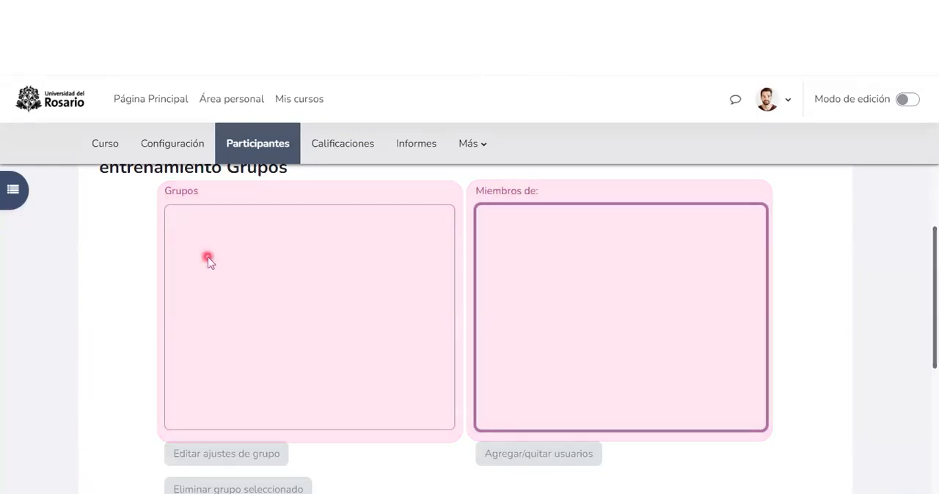
scroll(208, 260, down, 2)
scroll(211, 264, down, 2)
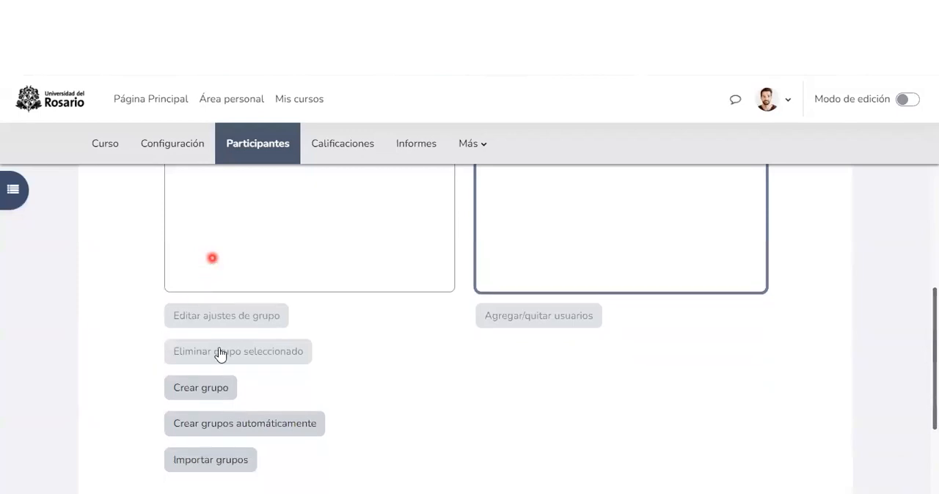
scroll(217, 354, down, 2)
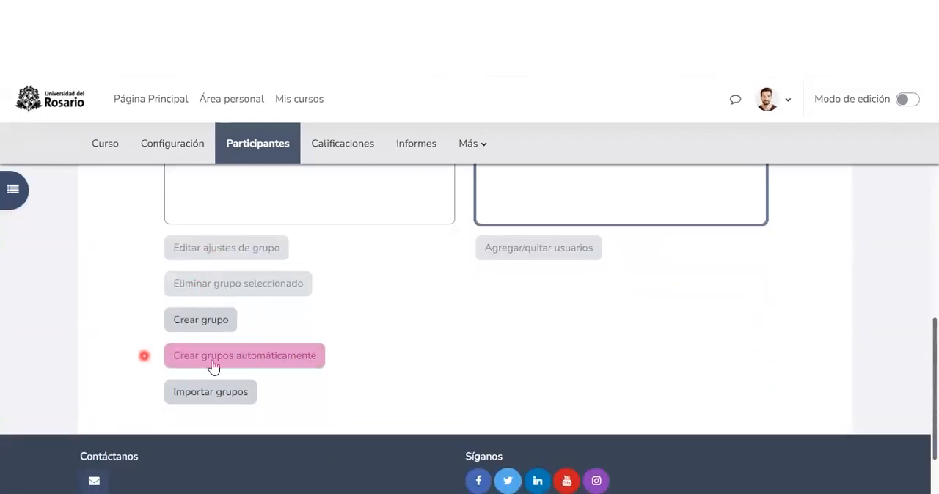
click(264, 365)
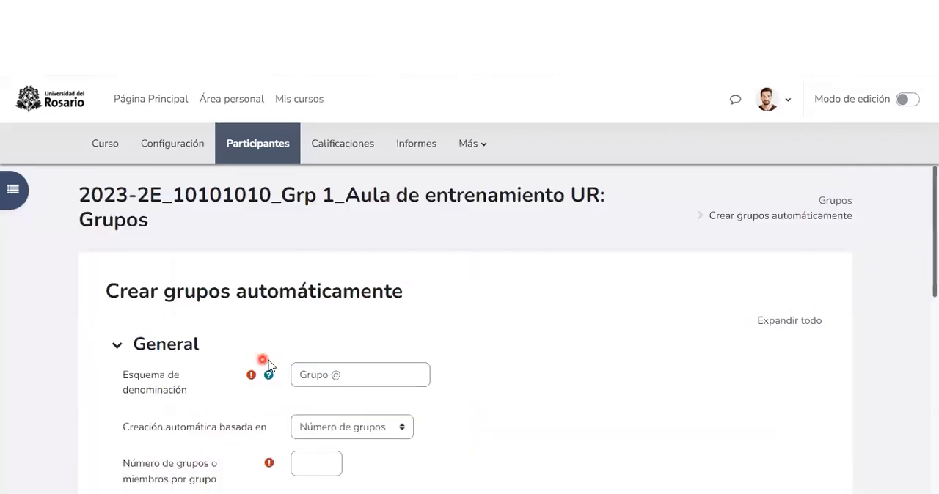
Step: Set the naming scheme for the automatic groups to "Grupo #"
scroll(268, 364, down, 1)
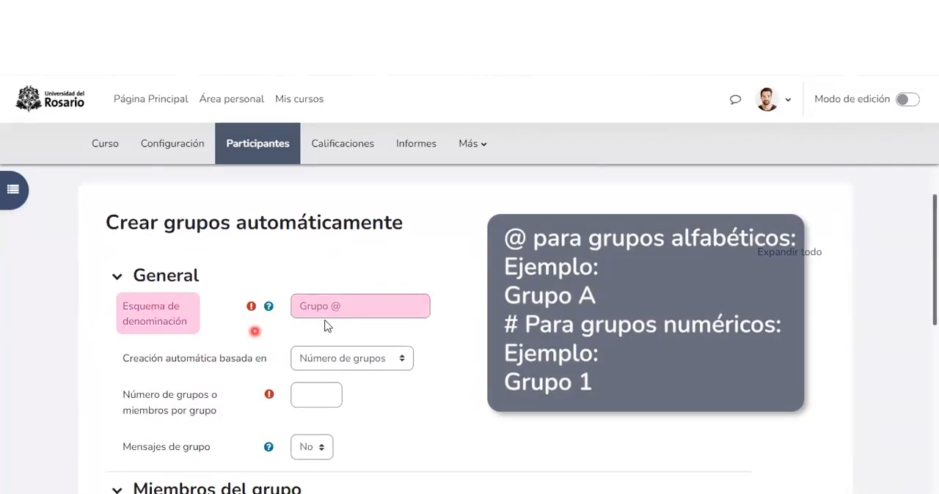
click(334, 307)
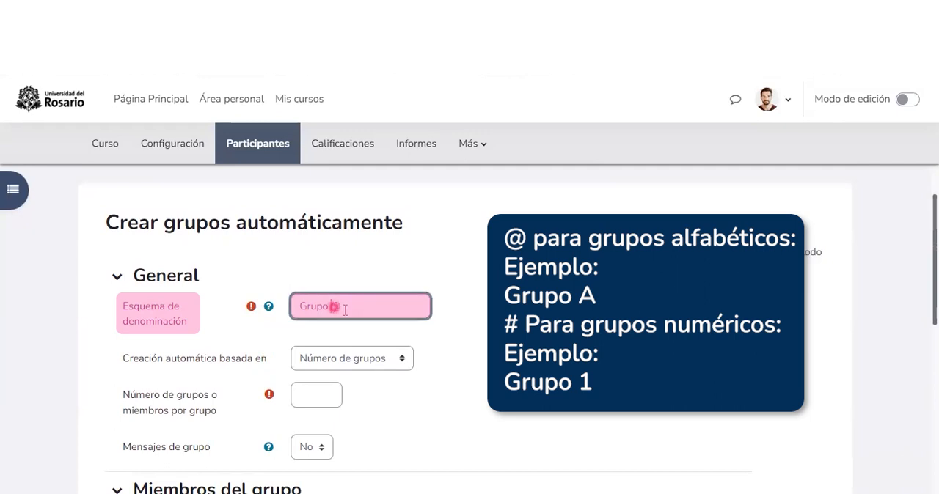
triple_click(343, 308)
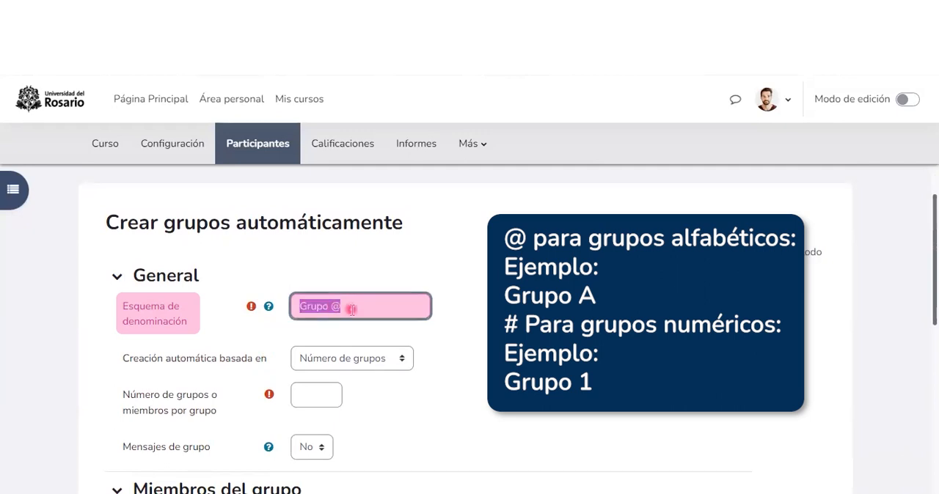
double_click(351, 308)
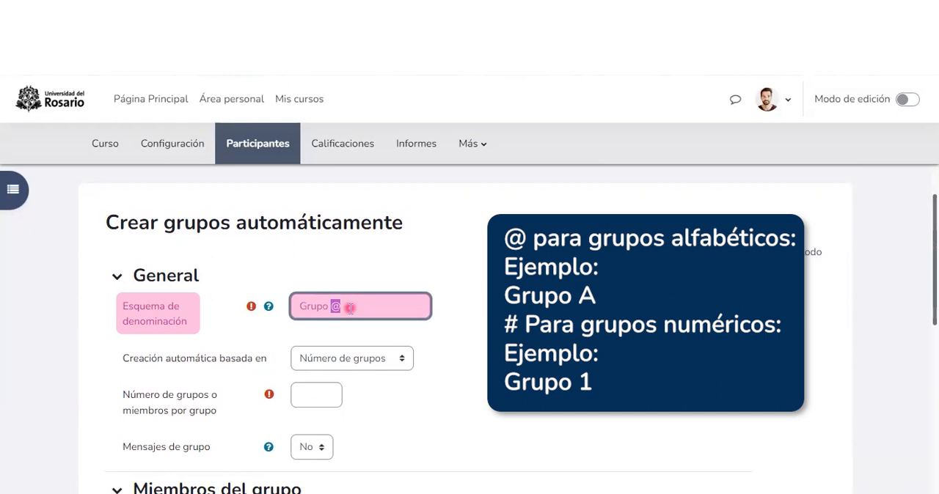
text(#)
Step: Base the automatic creation on "Número de grupos" and enter 4 as the number of groups
scroll(337, 304, down, 1)
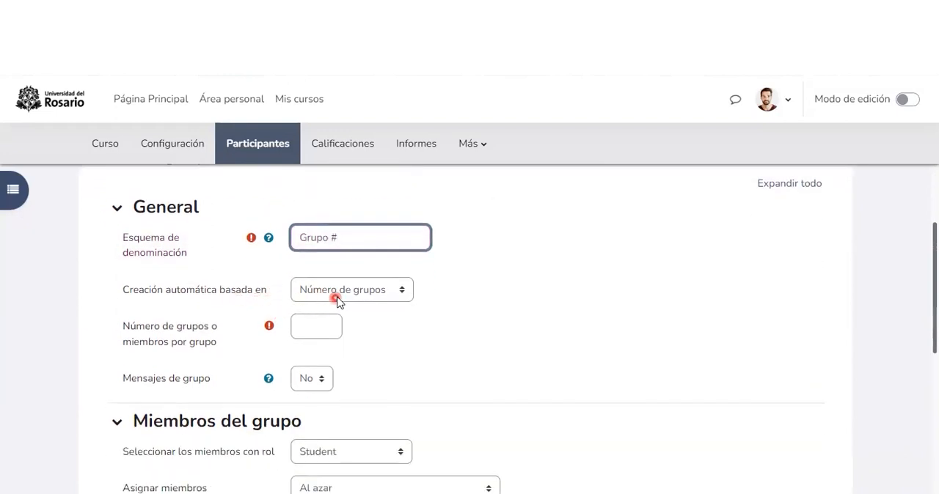
click(402, 292)
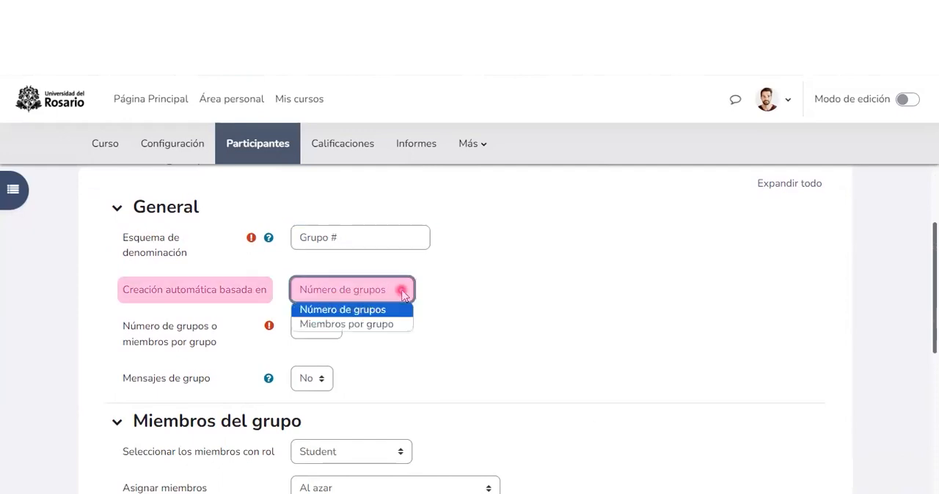
click(368, 311)
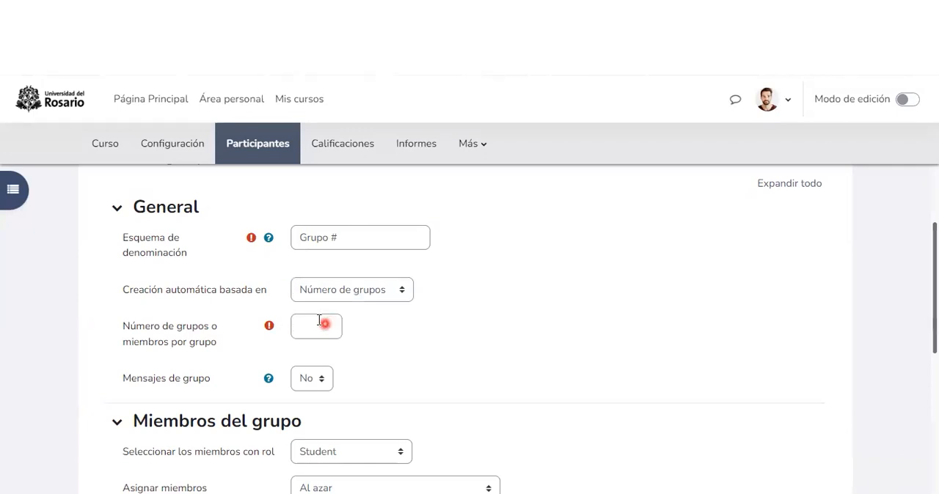
click(312, 323)
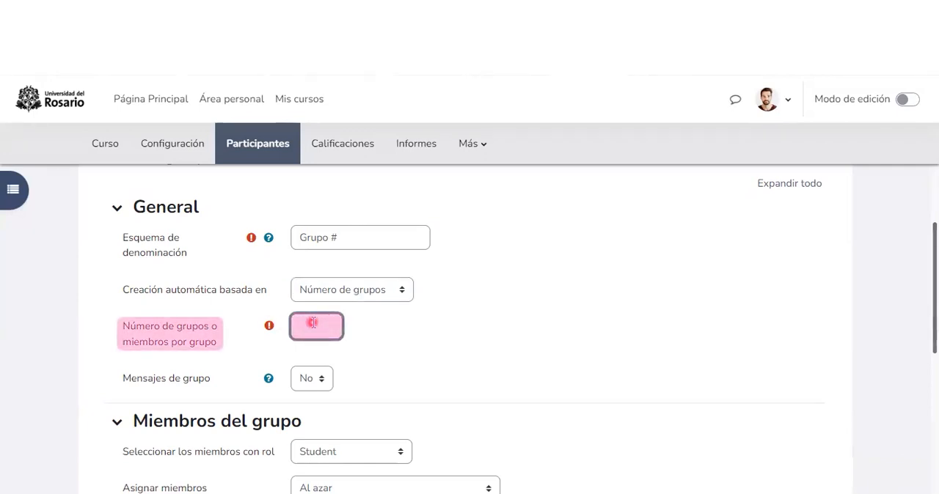
text(4)
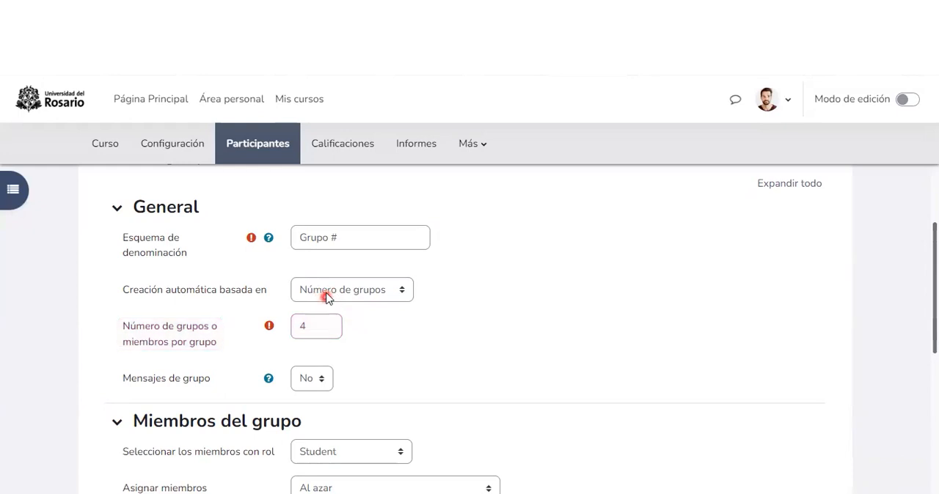
Step: Check the help for group messages and set "Mensajes de grupo" to "Sí"
scroll(327, 297, down, 2)
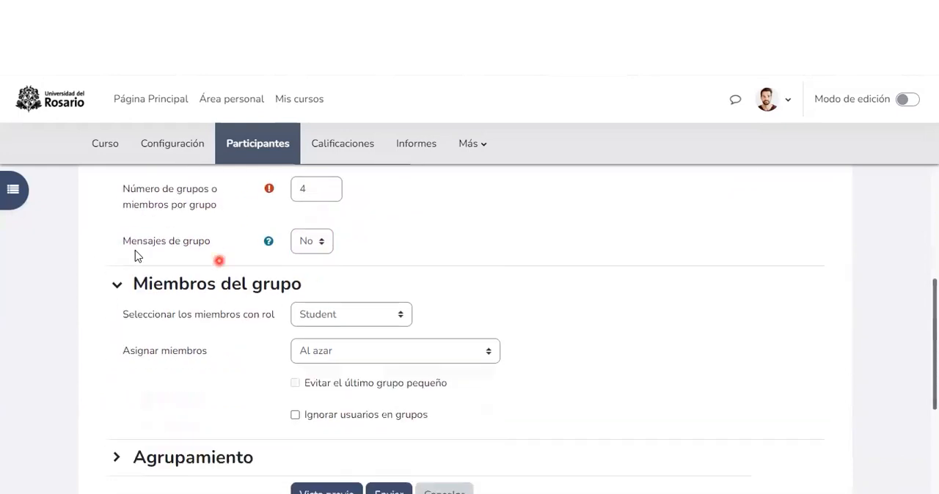
click(269, 243)
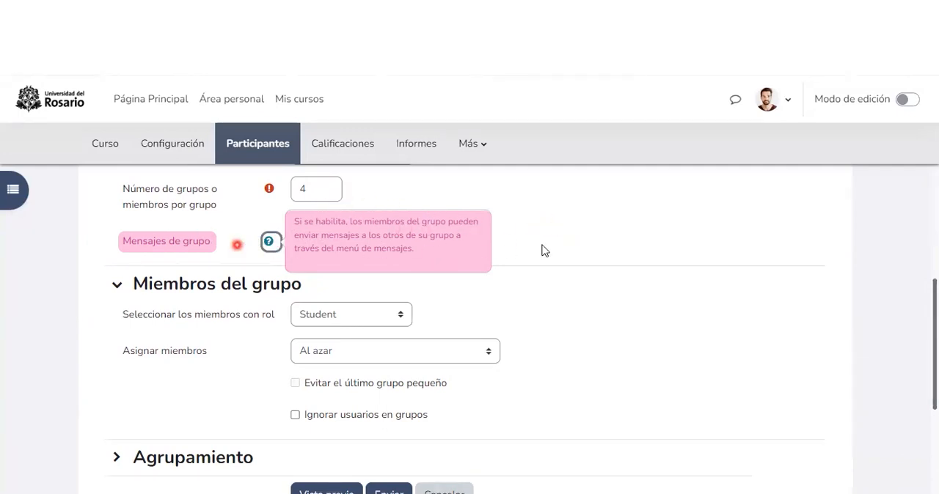
click(326, 245)
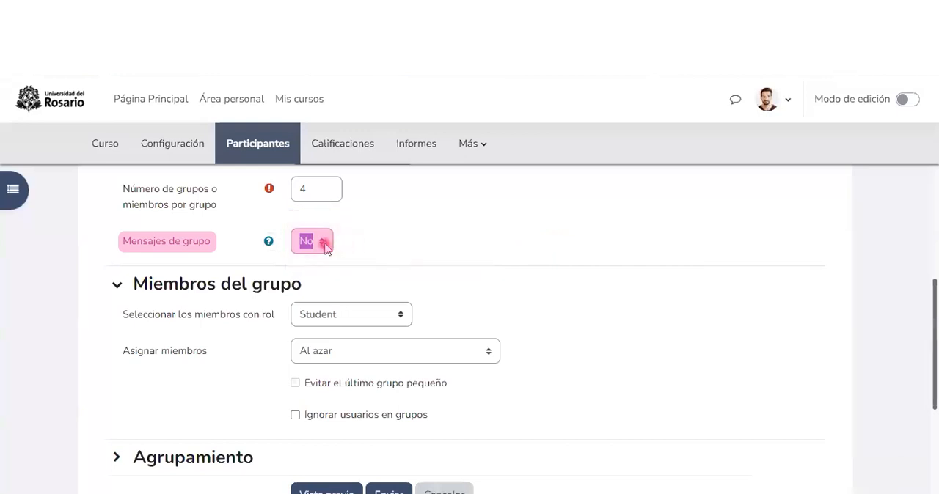
scroll(322, 246, down, 1)
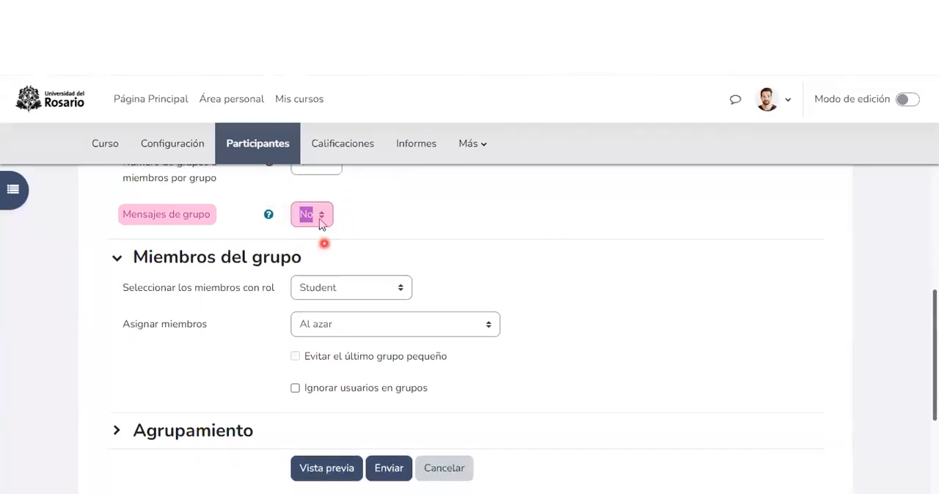
click(318, 215)
click(307, 248)
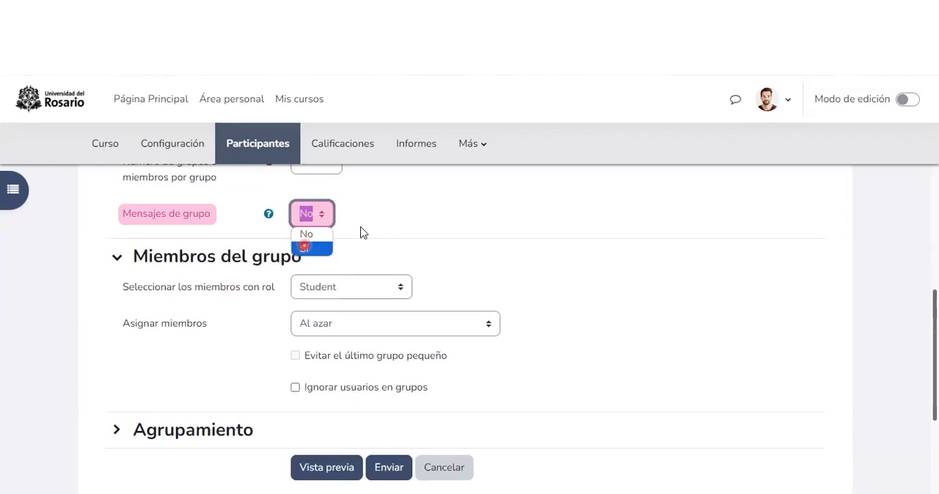
Step: Choose group members with the role "Student" and keep their assignment set to "Al azar"
scroll(220, 242, down, 2)
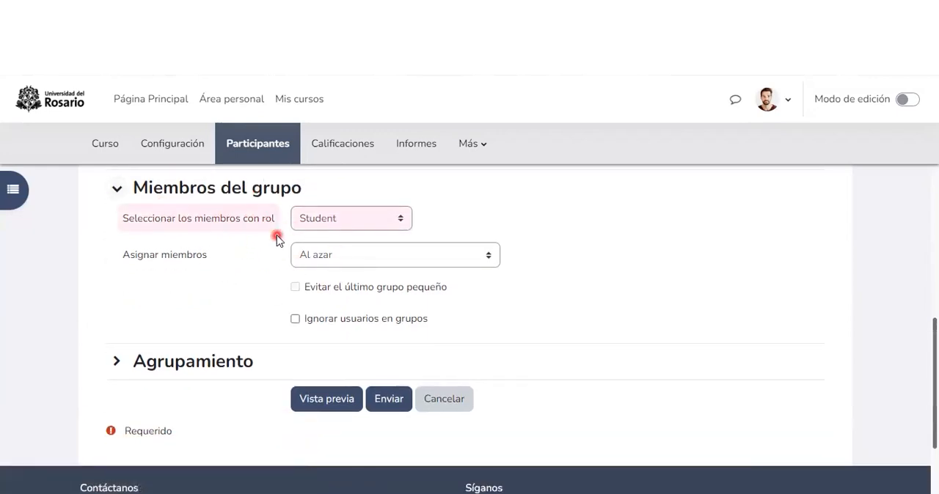
click(335, 220)
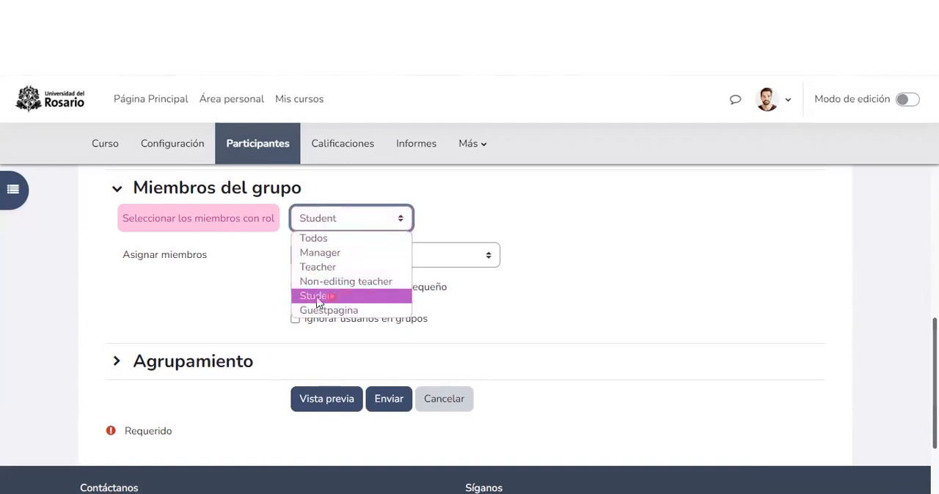
click(310, 224)
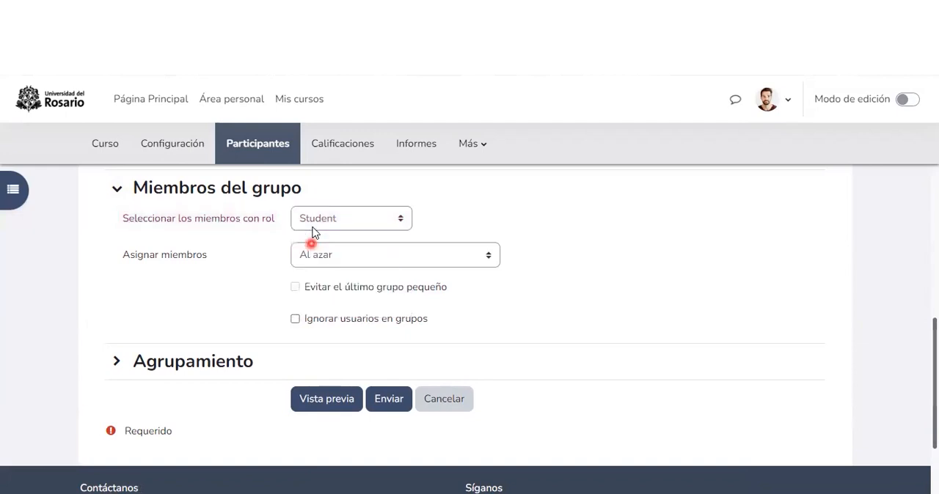
click(387, 256)
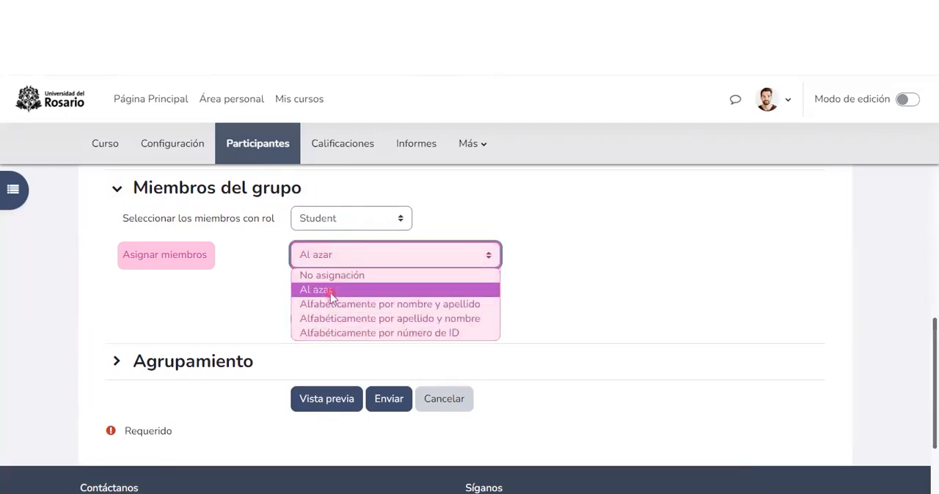
click(582, 299)
Step: Examine the "Agrupamiento" options for the automatically created groups, leaving the section collapsed
scroll(422, 265, down, 1)
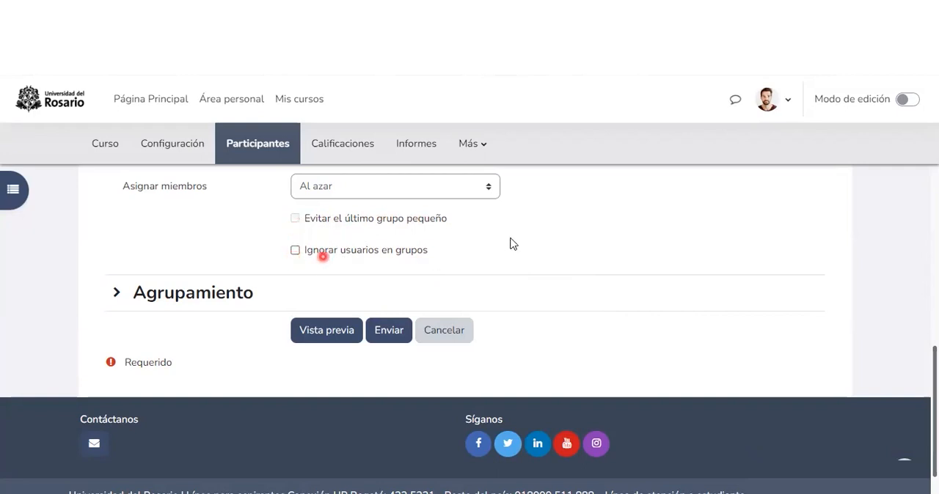
scroll(306, 218, down, 1)
click(116, 258)
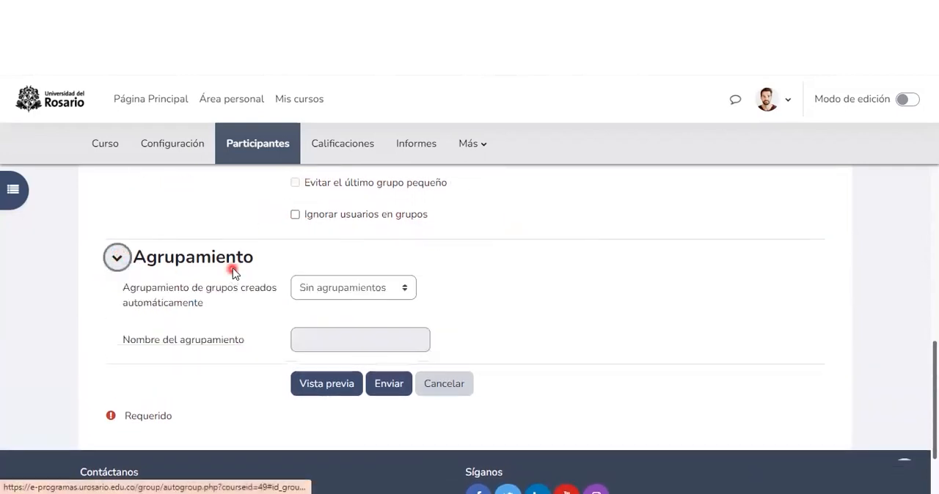
scroll(234, 276, down, 2)
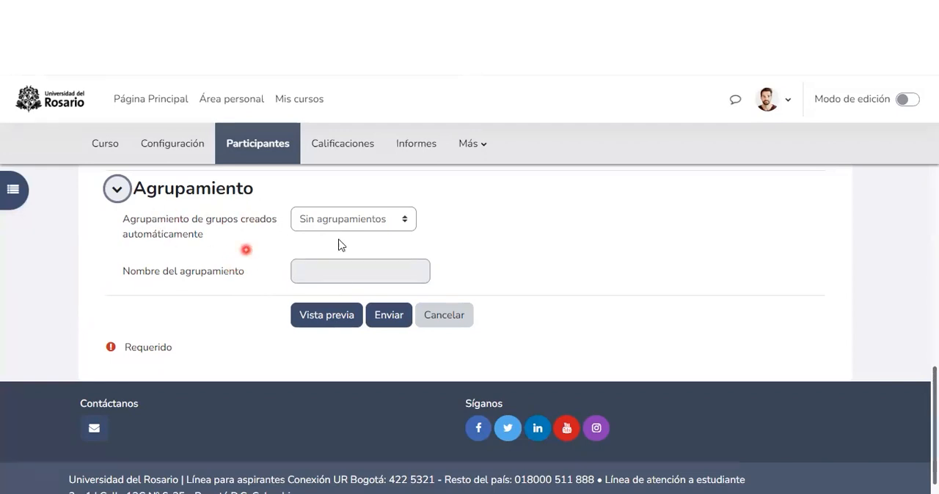
click(117, 188)
Step: Preview the groups and review each group's name, members and number of users
click(316, 297)
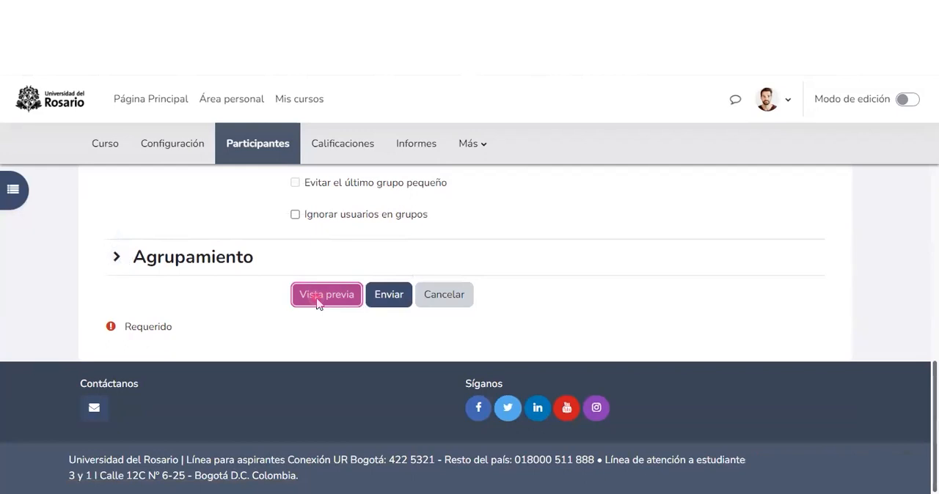
scroll(315, 294, down, 6)
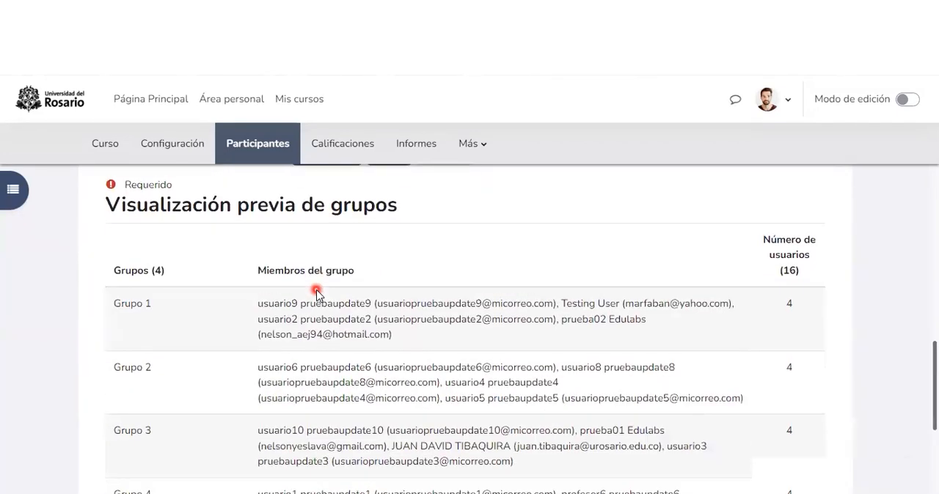
scroll(316, 291, down, 1)
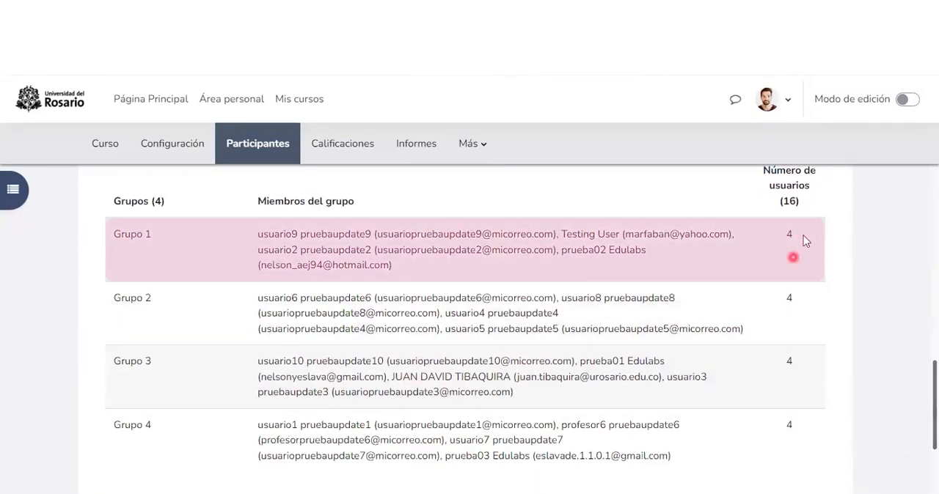
double_click(788, 298)
scroll(788, 330, down, 2)
scroll(385, 355, up, 1)
scroll(385, 356, up, 2)
scroll(323, 269, down, 1)
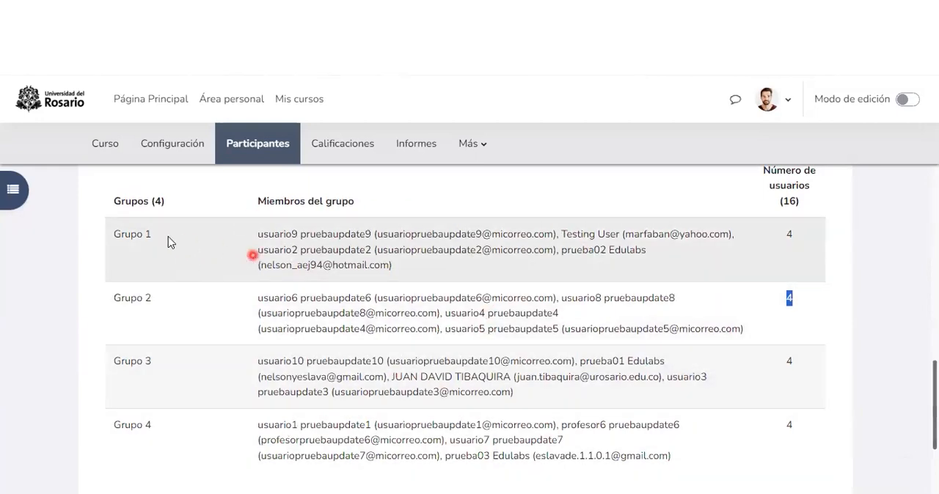
triple_click(140, 235)
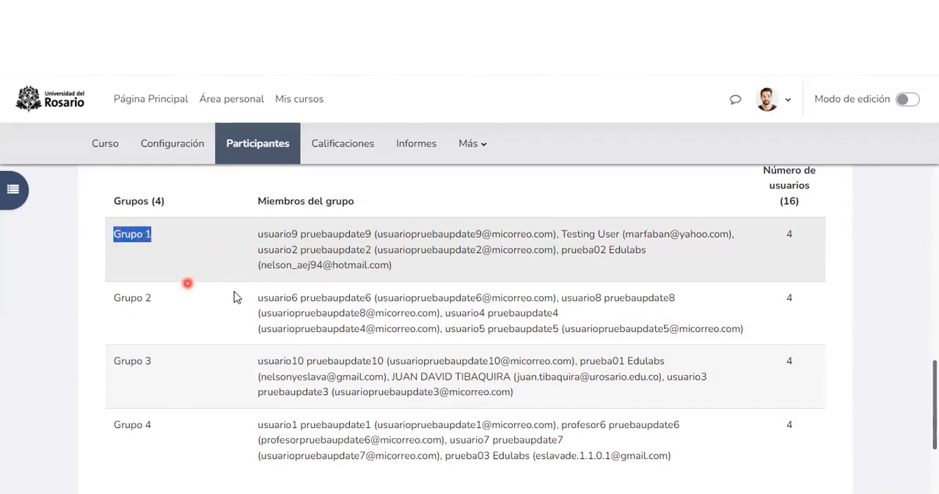
Step: Change the naming scheme to "Grupo @" and the number of groups to 5
scroll(237, 296, up, 8)
scroll(341, 298, up, 1)
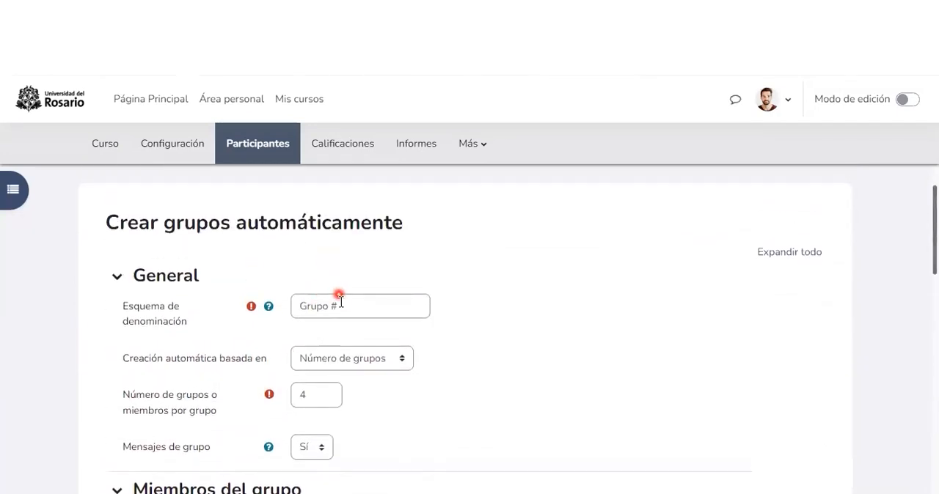
drag(334, 305, 396, 303)
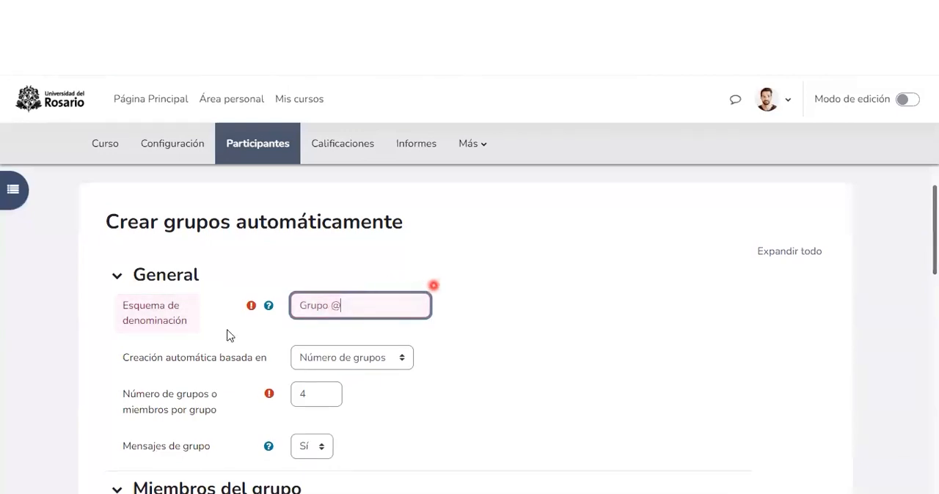
scroll(231, 336, down, 1)
scroll(236, 341, down, 1)
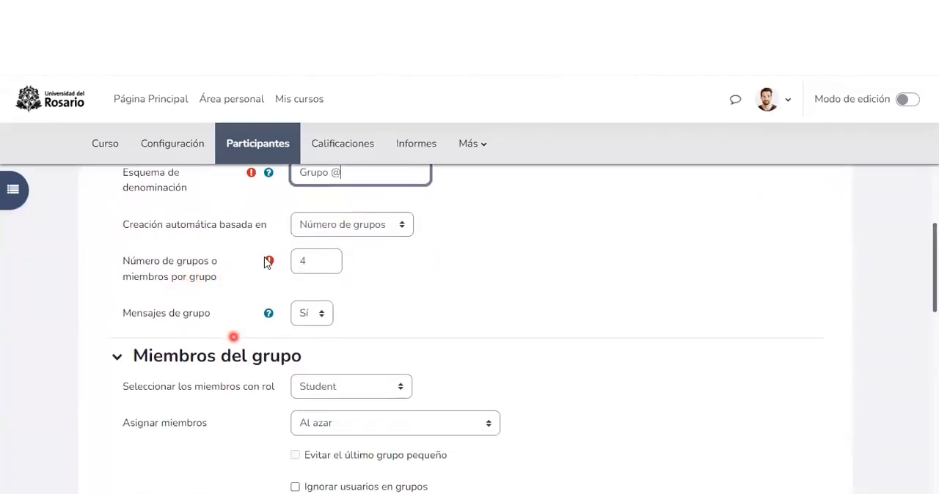
double_click(316, 263)
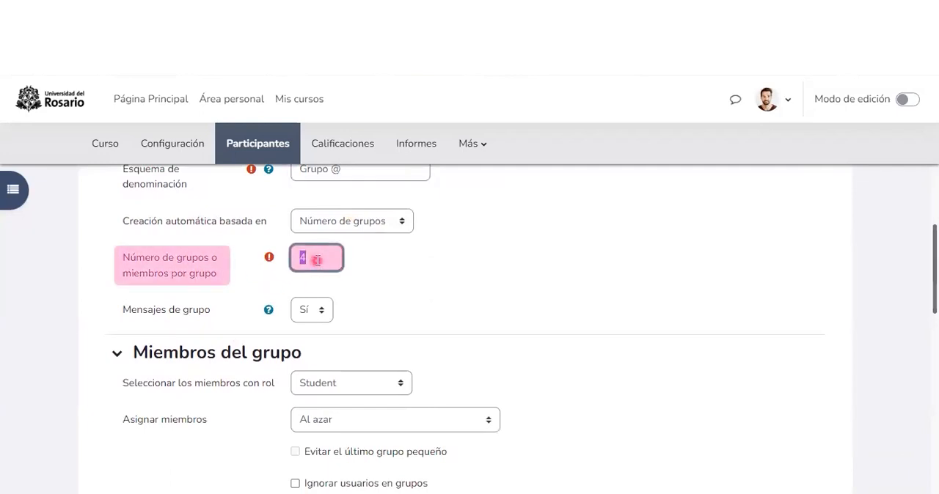
Step: Refresh the preview of the automatically created groups and review each group's name, members and number of users
click(414, 269)
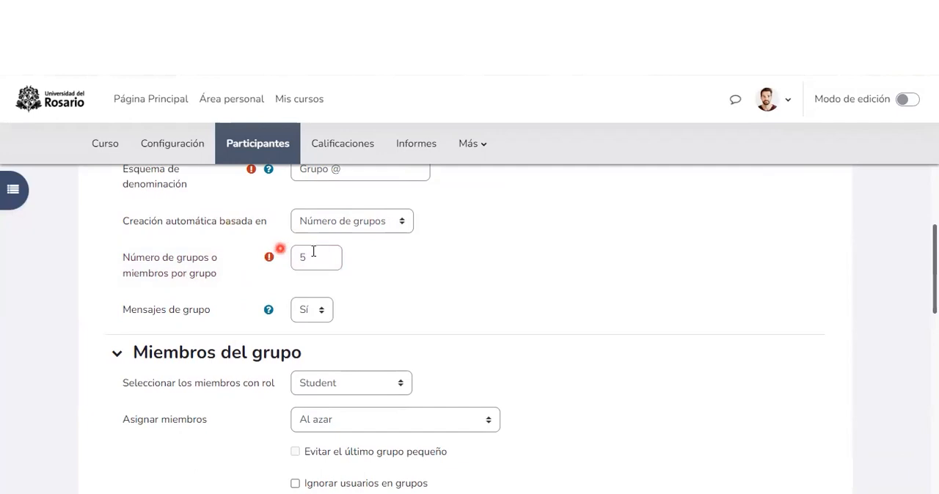
scroll(311, 250, down, 3)
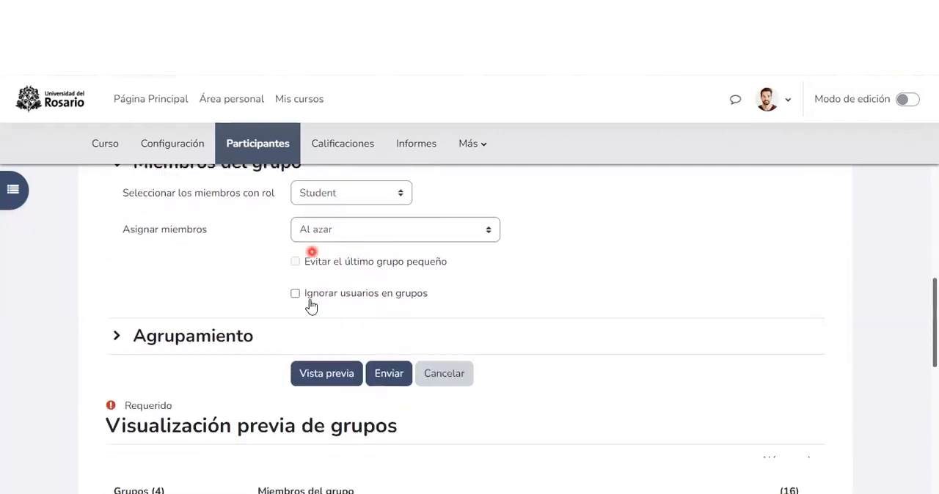
scroll(311, 307, down, 1)
click(312, 297)
scroll(313, 298, down, 5)
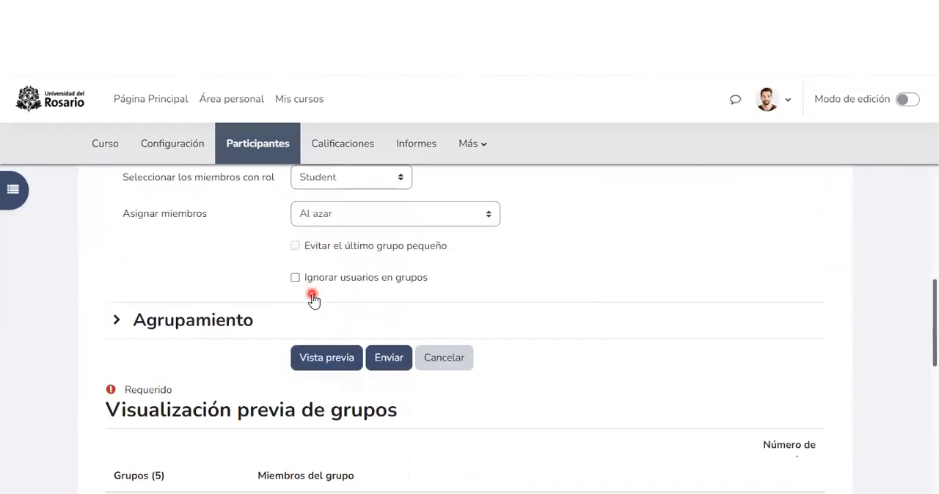
scroll(313, 298, down, 4)
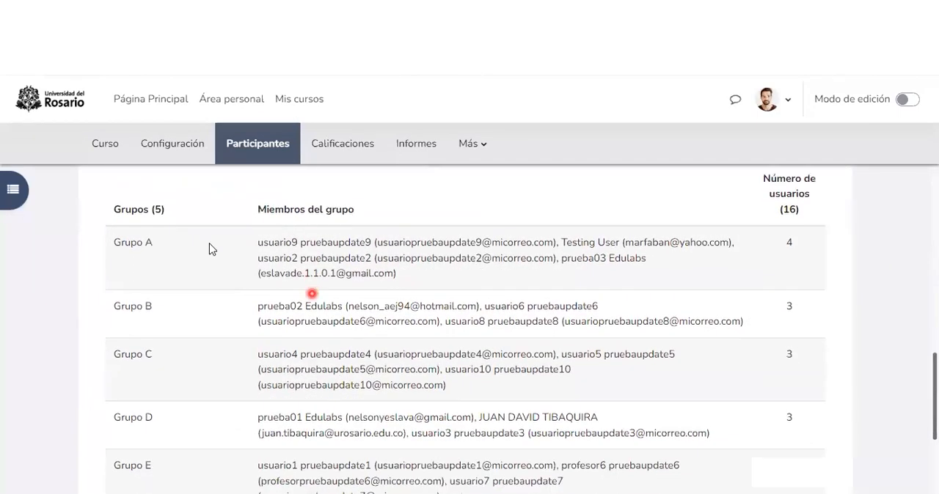
double_click(117, 235)
drag(154, 236, 154, 239)
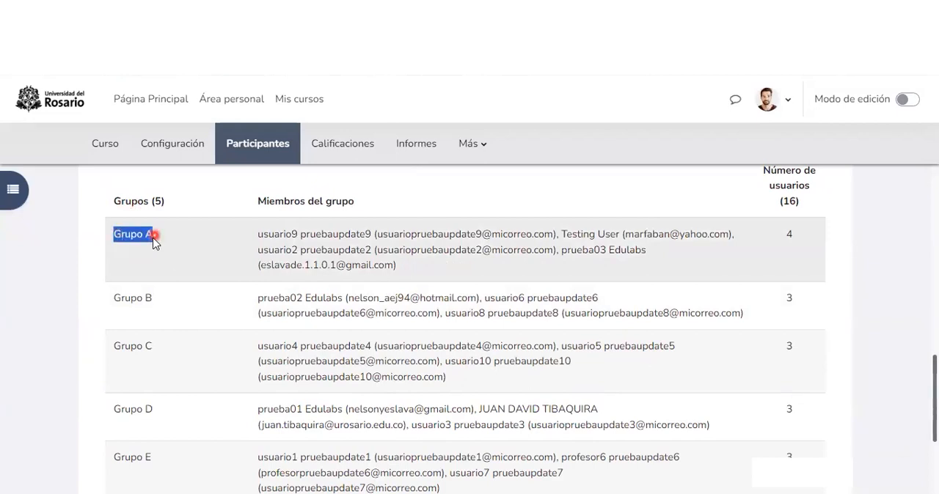
scroll(235, 322, down, 3)
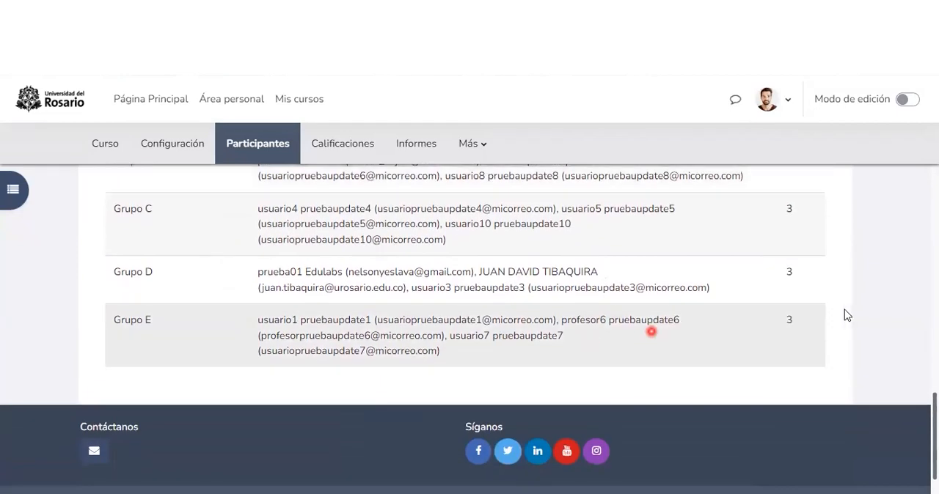
scroll(362, 313, up, 6)
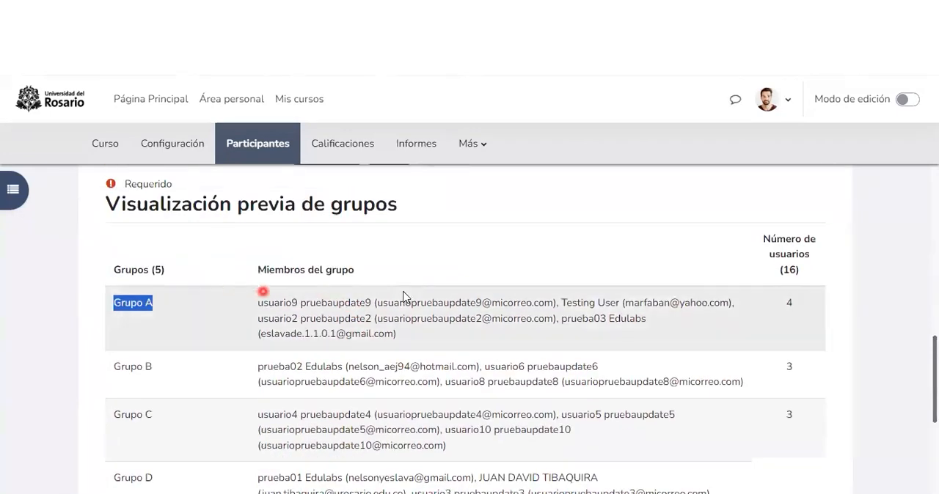
Step: Submit the automatic group creation, view the members of "Grupo A" and open the option to add or remove its users
click(388, 222)
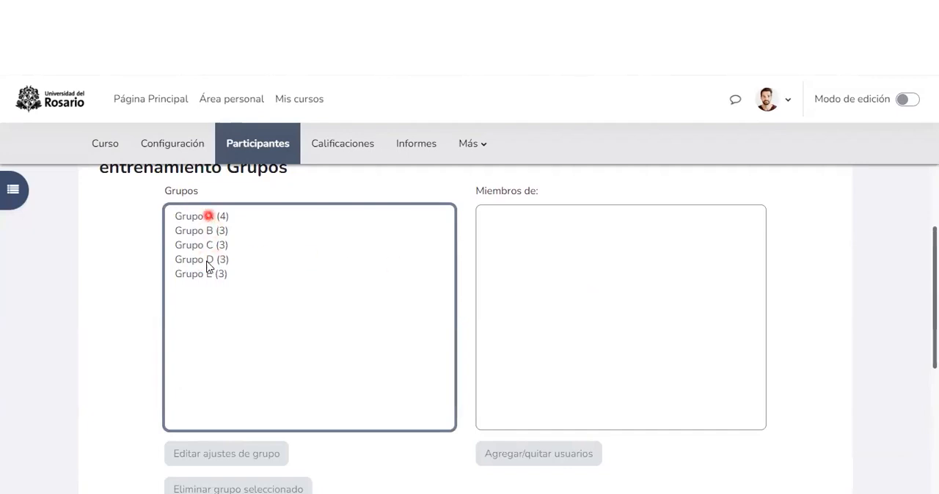
click(208, 219)
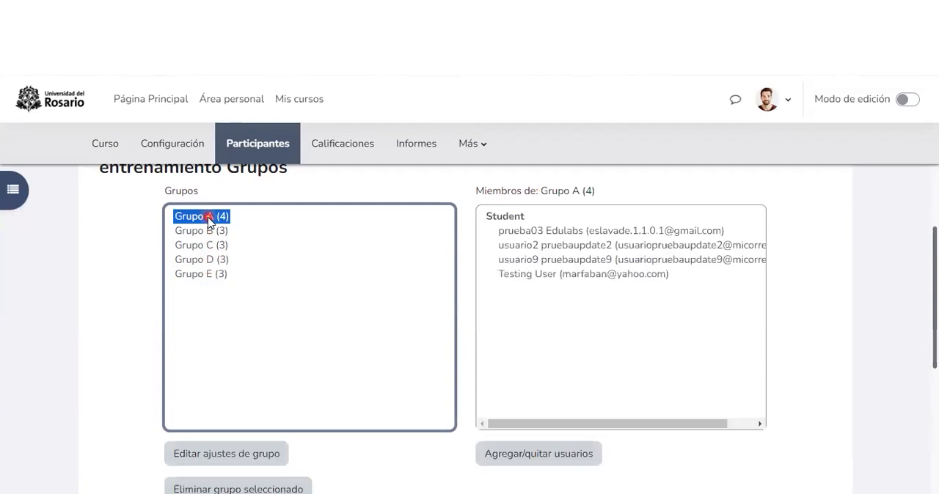
click(503, 216)
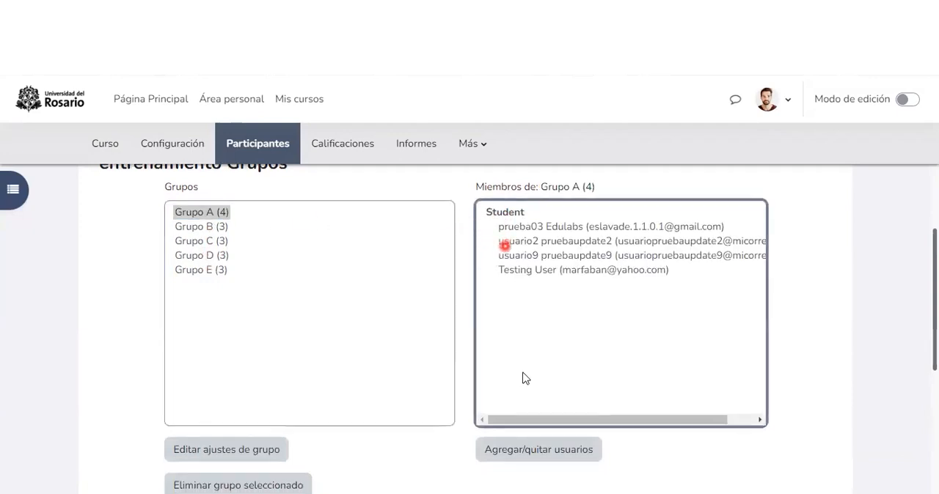
scroll(524, 381, down, 1)
click(557, 388)
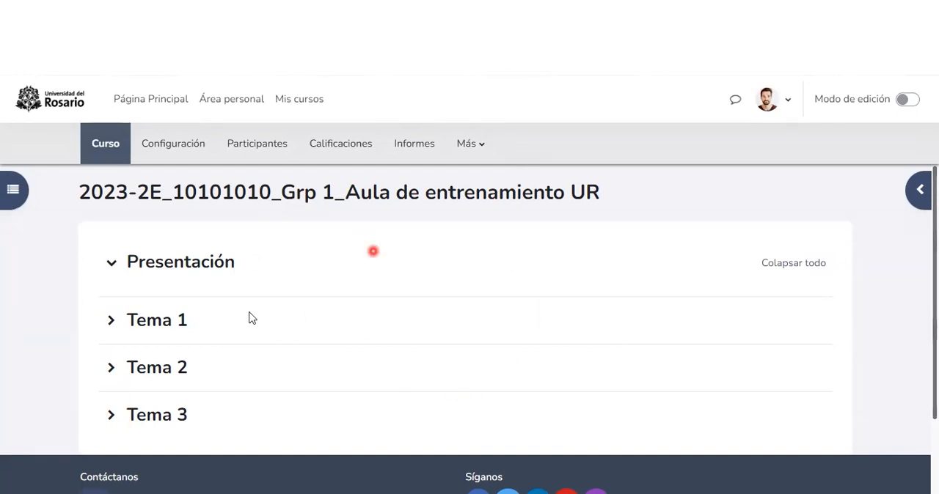
Step: Open the course's participants and switch from "Usuarios matriculados" to the "Grupos" page
click(242, 163)
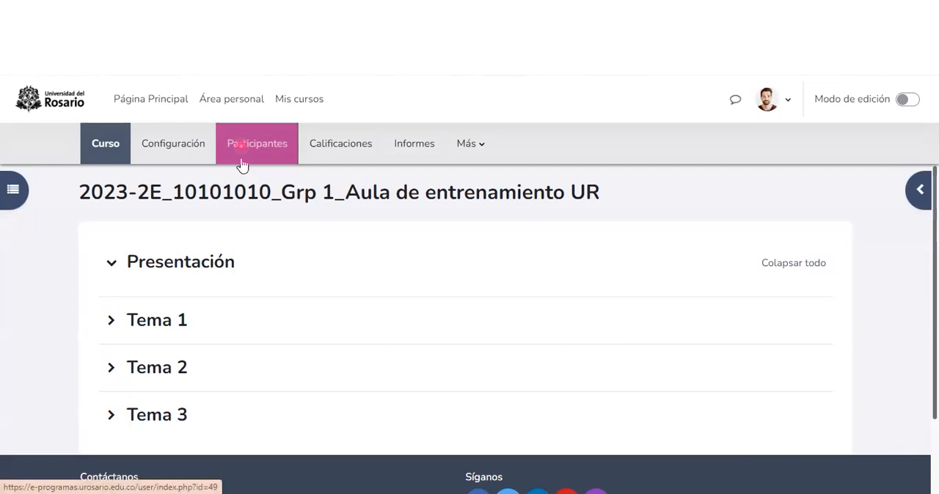
click(253, 263)
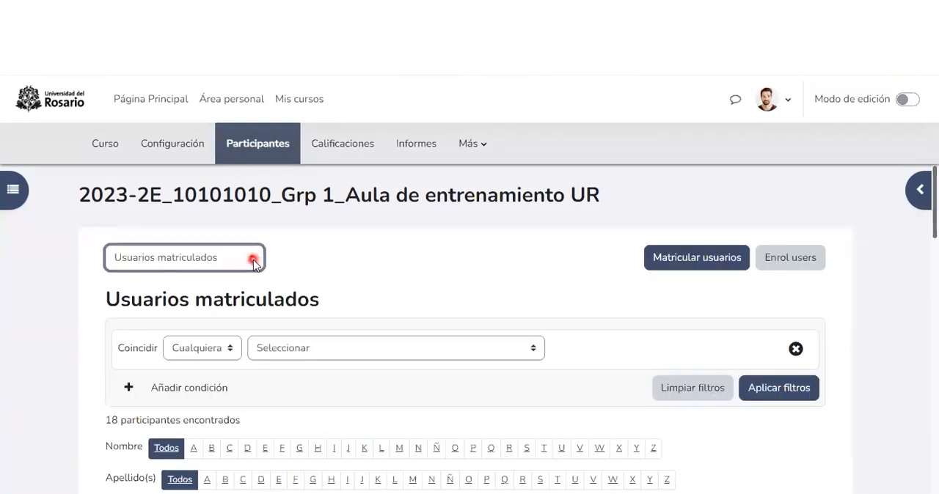
click(142, 336)
scroll(291, 291, down, 1)
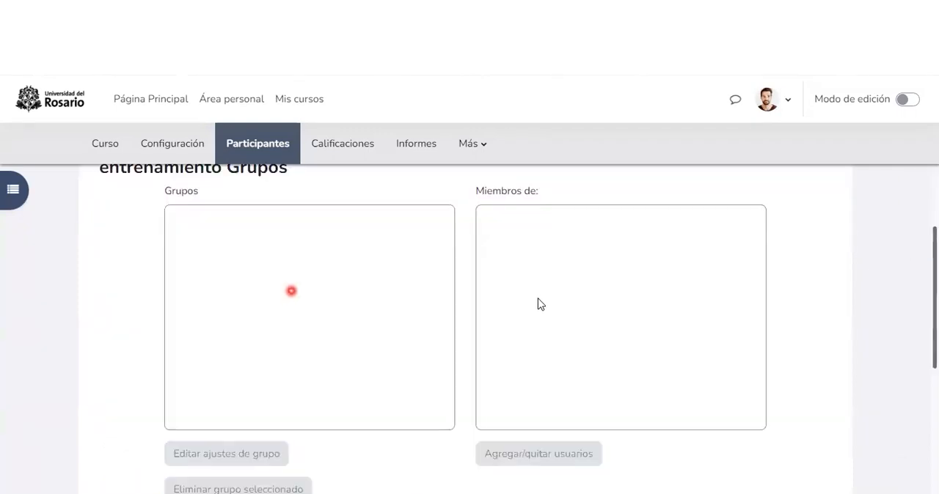
Step: Start creating a group manually and name it "Grupo Inversiones"
scroll(400, 306, down, 2)
scroll(209, 314, down, 2)
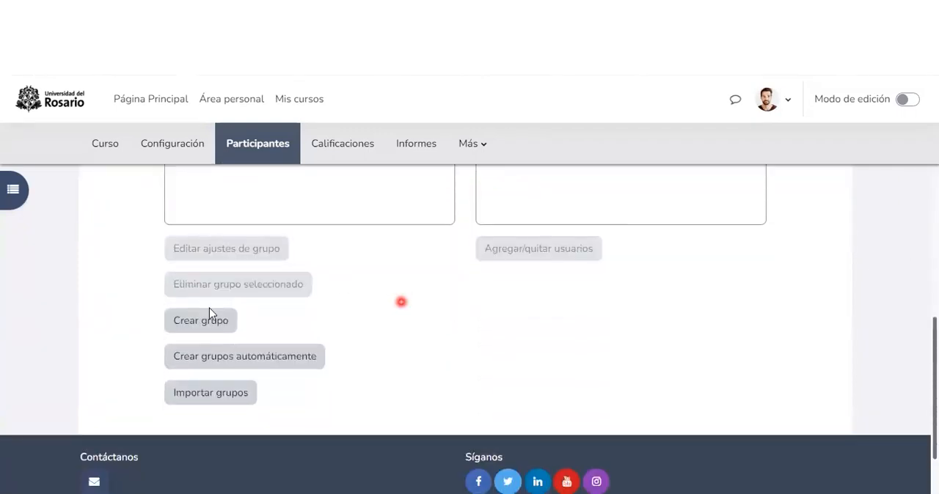
scroll(210, 367, up, 1)
click(209, 388)
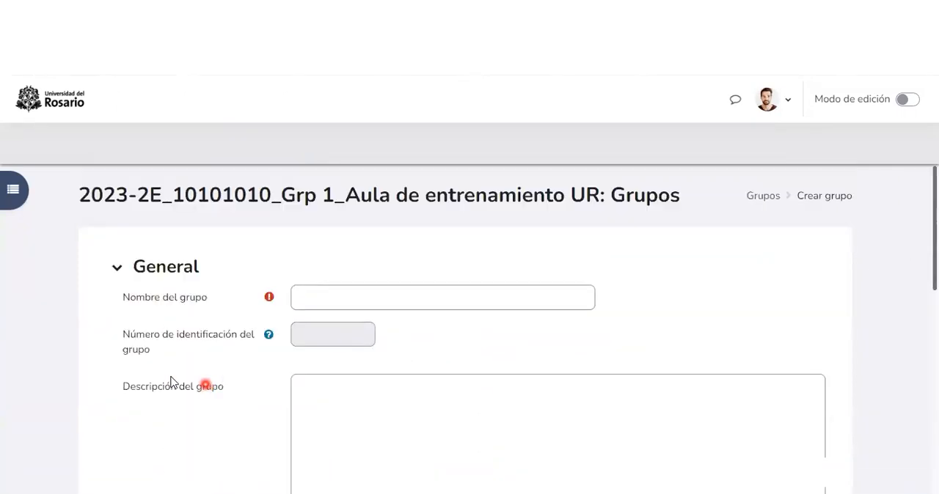
click(345, 300)
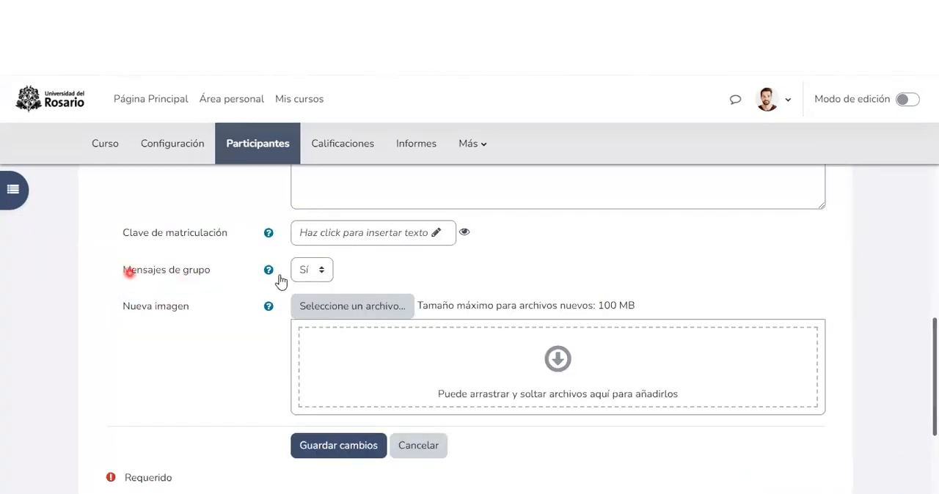
Step: Keep "Mensajes de grupo" set to "Sí" for the new group and save it
click(308, 272)
click(306, 298)
click(363, 271)
click(122, 281)
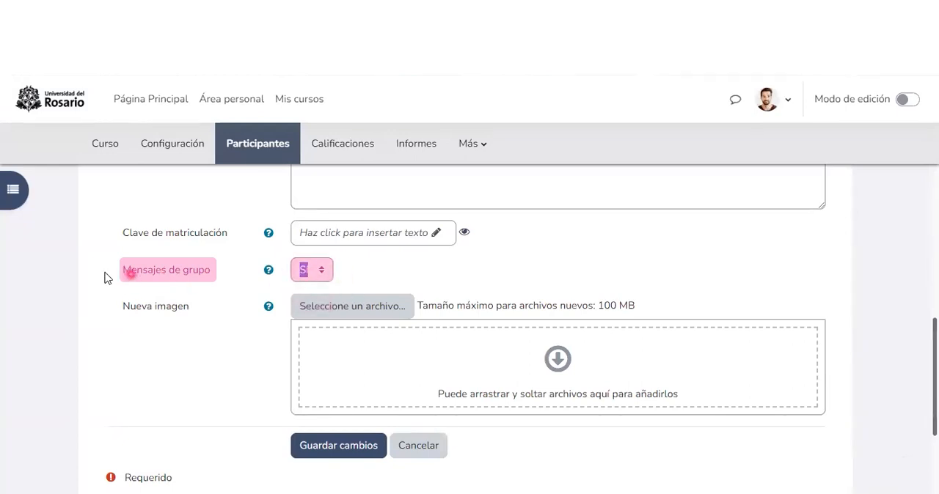
double_click(103, 272)
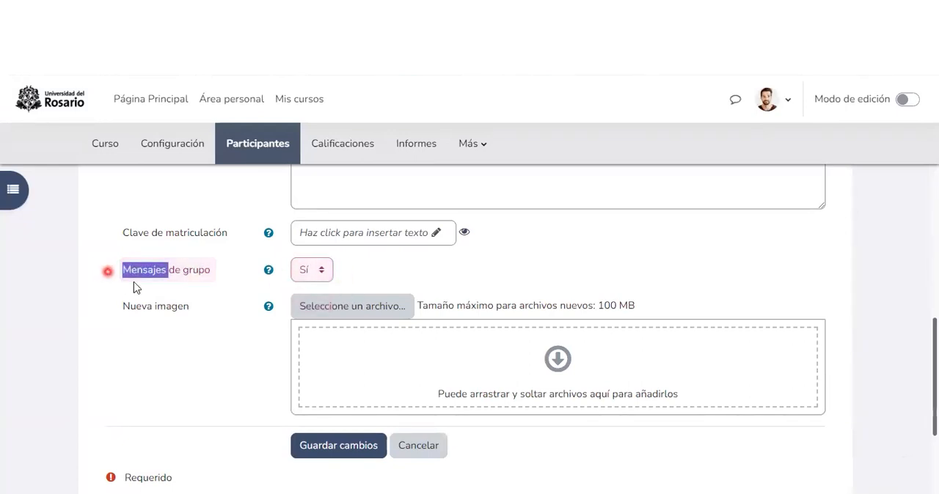
click(190, 345)
click(246, 226)
scroll(293, 330, down, 2)
click(337, 389)
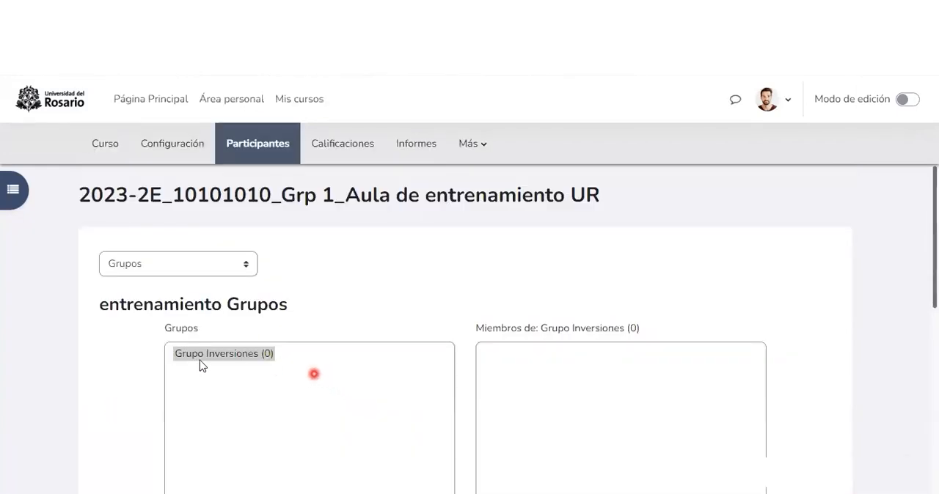
Step: Create the additional groups "Grupo NIIF" and "Grupo Riesgos" and check them in the list of groups
scroll(204, 361, down, 1)
click(253, 288)
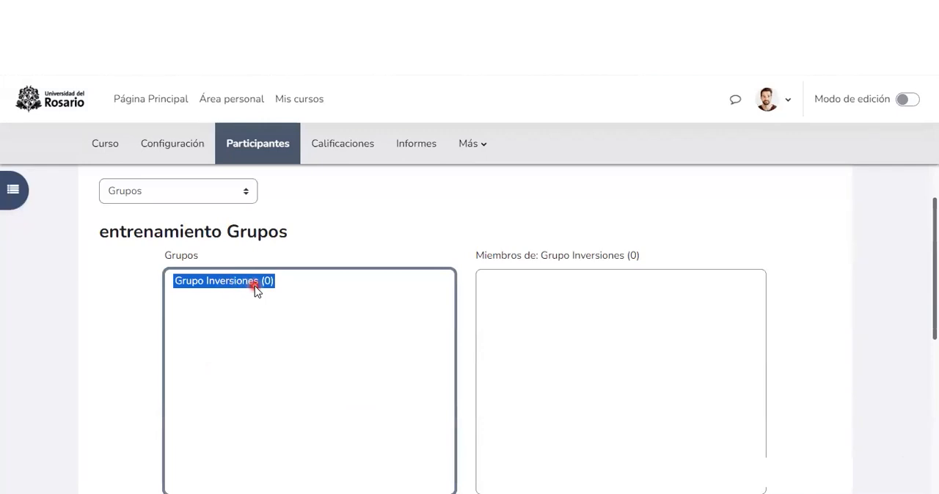
scroll(255, 290, down, 3)
click(220, 385)
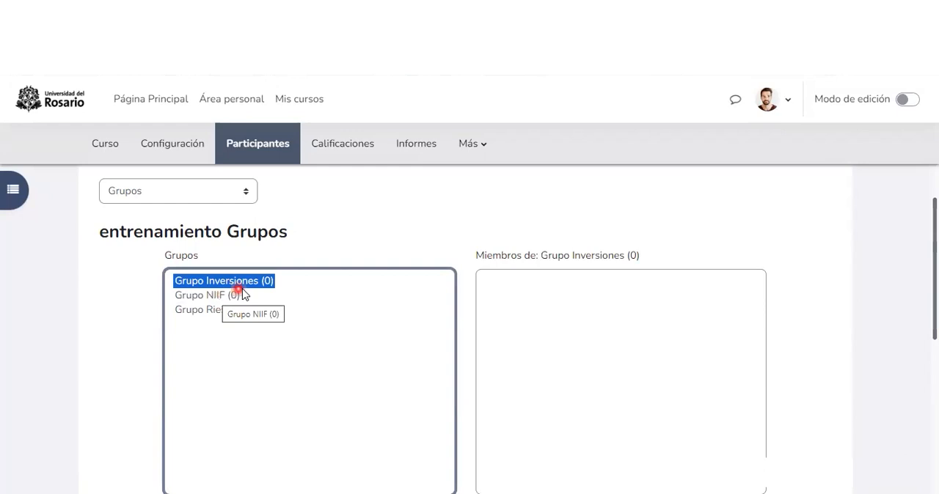
click(550, 304)
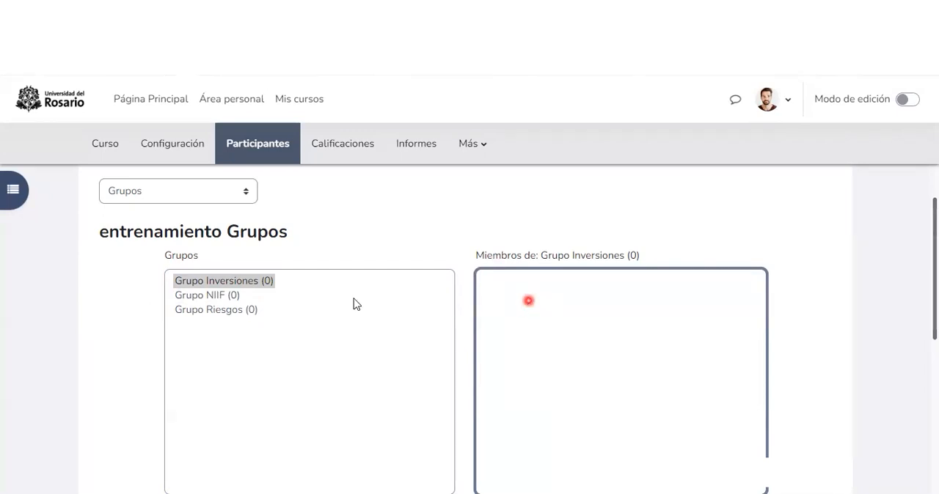
double_click(123, 319)
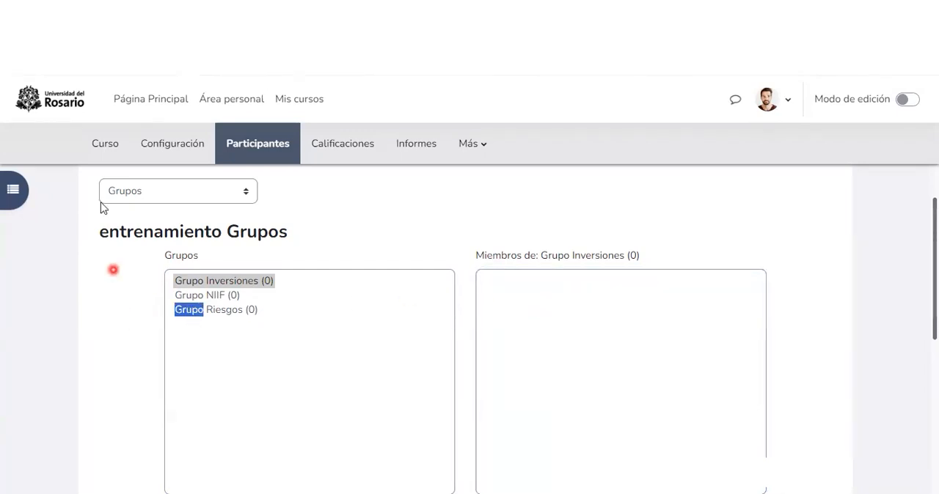
Step: Return to the course's main page and turn on editing mode
click(105, 147)
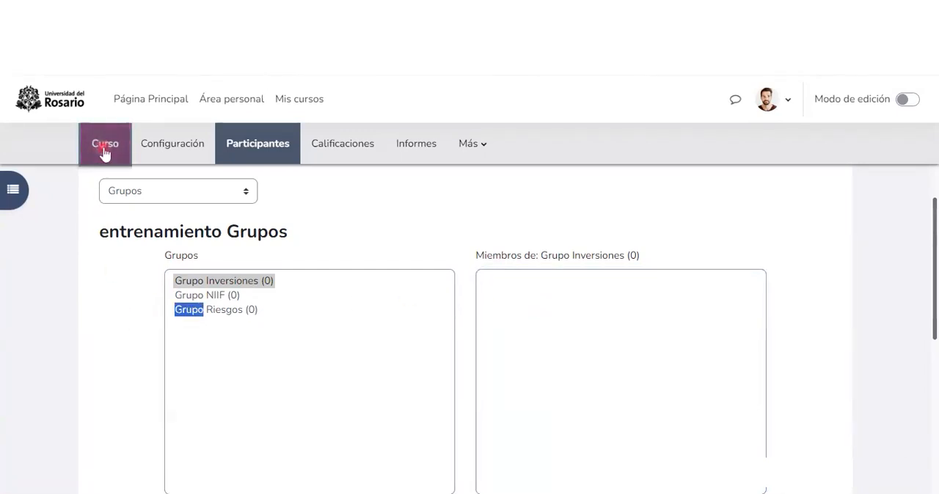
click(906, 101)
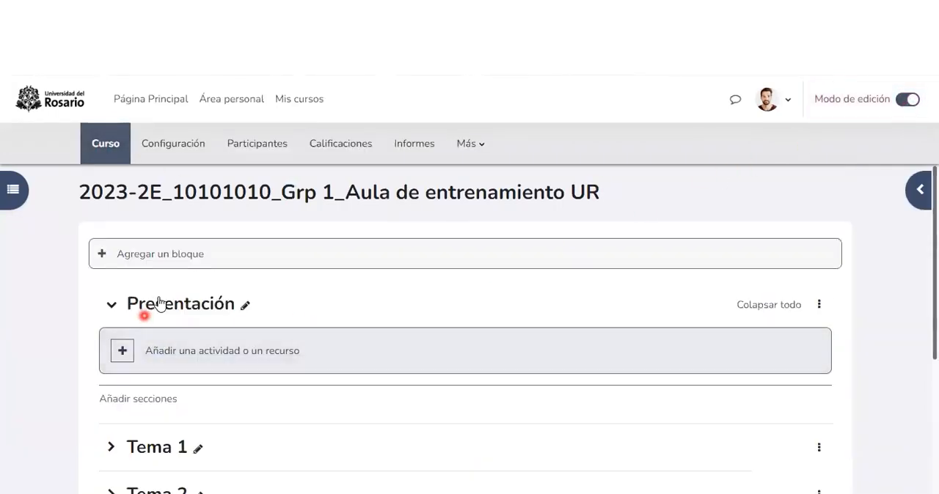
scroll(147, 316, down, 2)
scroll(135, 318, down, 2)
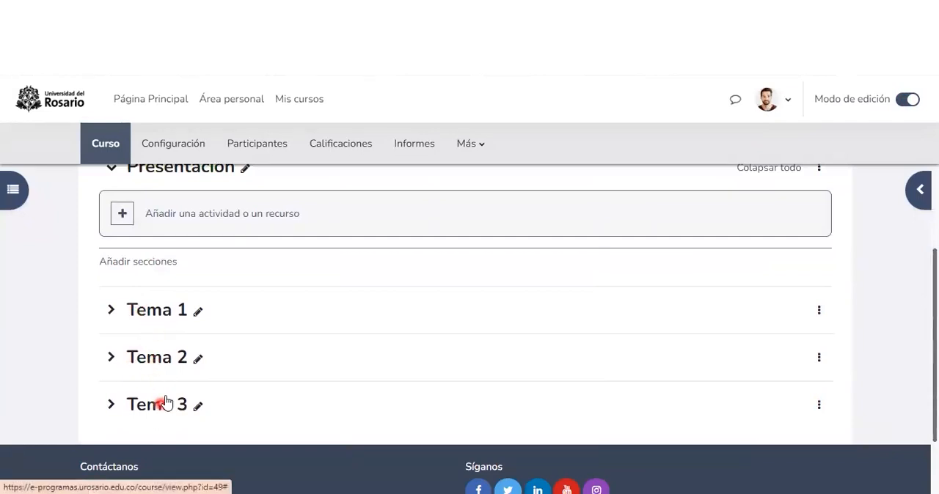
Step: Add an activity of the type "Elección de grupo" to the "Presentación" section
click(249, 220)
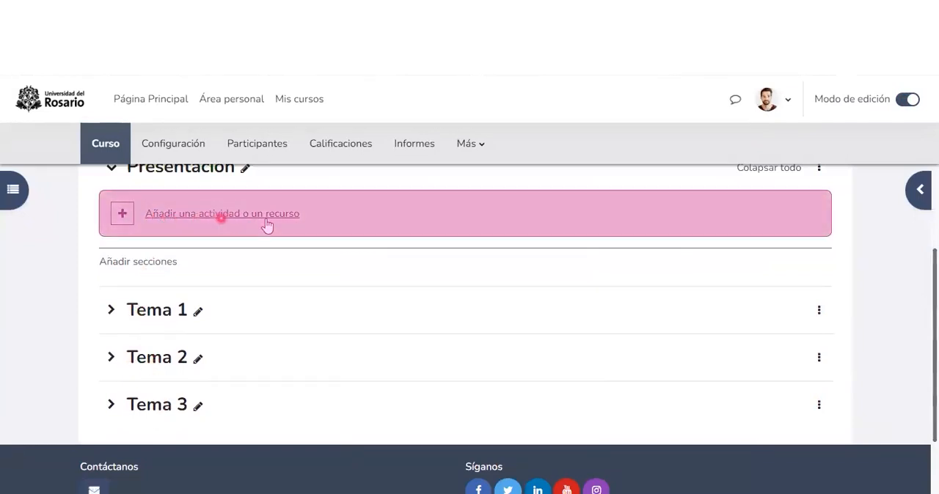
click(184, 220)
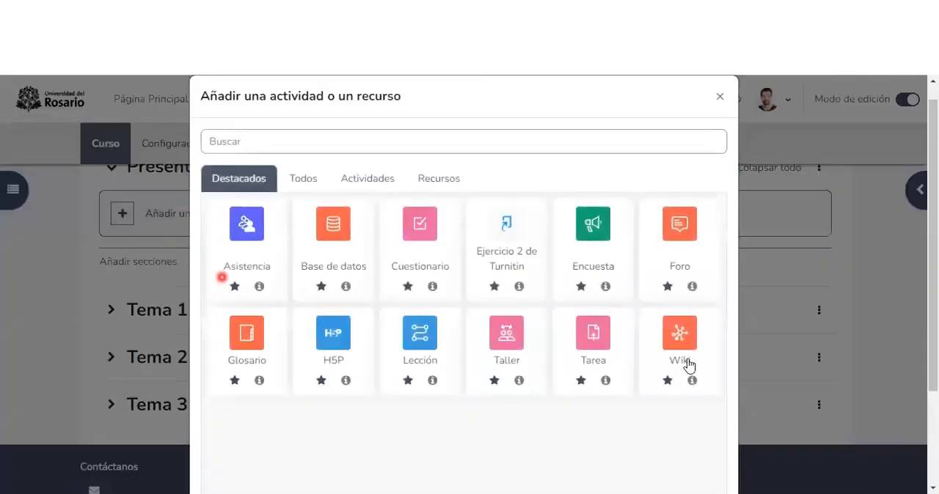
click(374, 191)
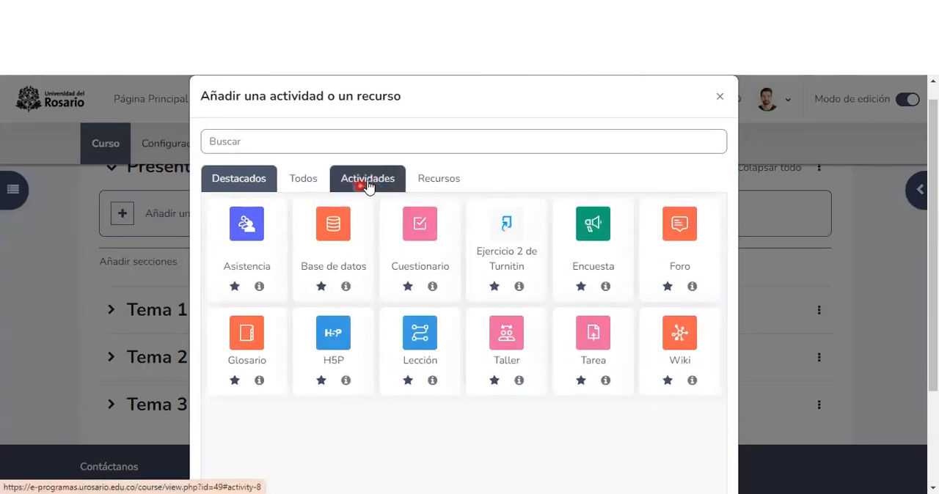
click(367, 183)
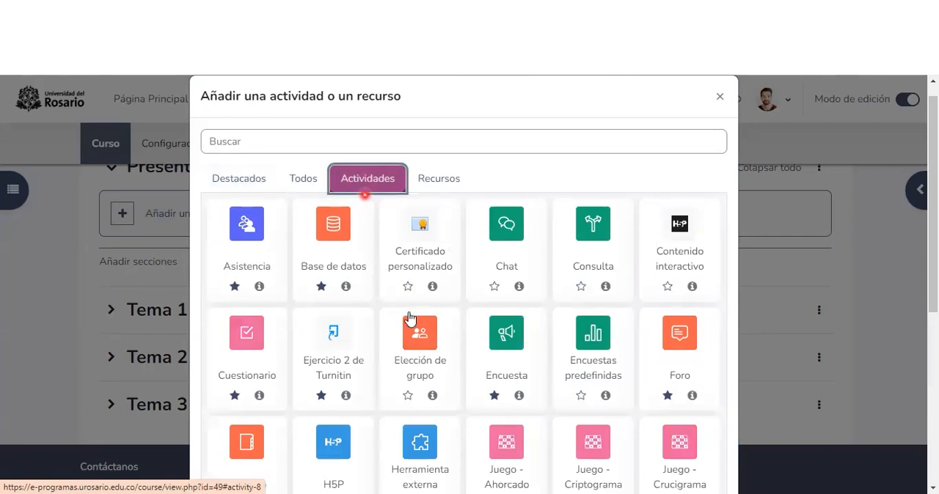
scroll(409, 315, down, 1)
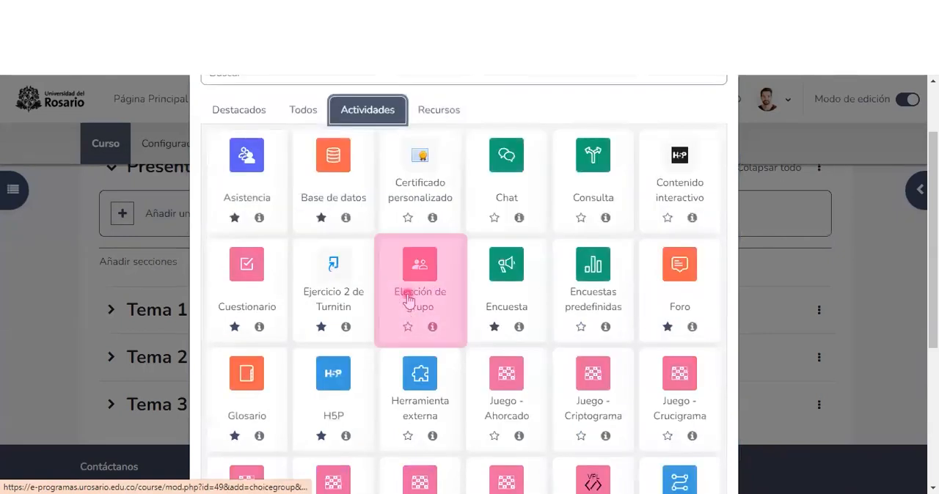
click(408, 301)
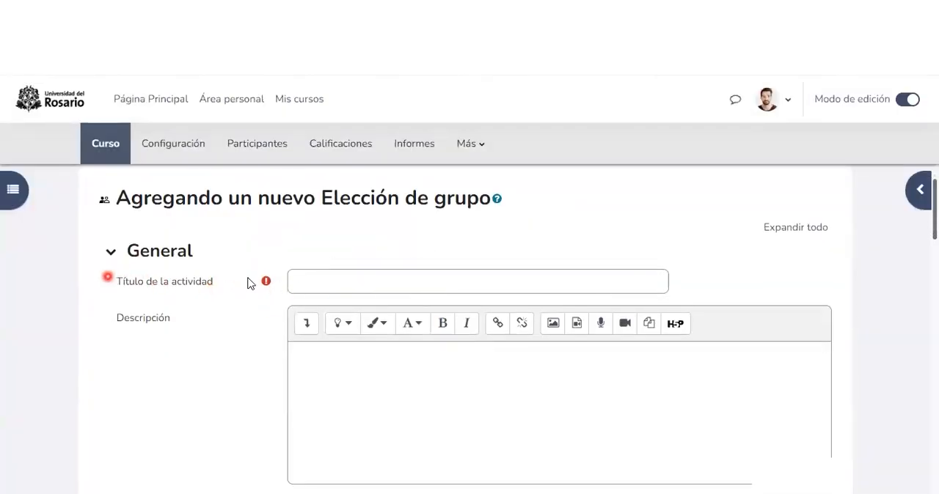
Step: Look over the activity's settings and enter "Elige tu grupo" as the activity title
scroll(243, 293, down, 20)
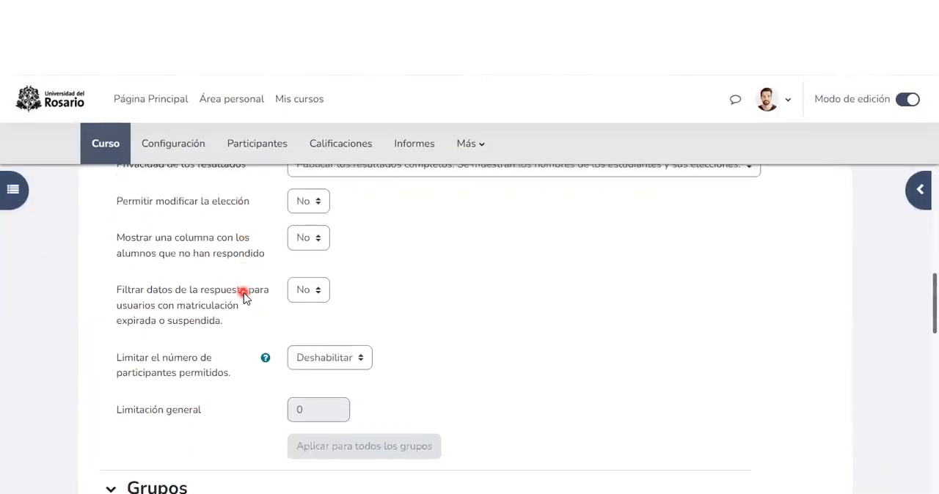
scroll(244, 292, down, 2)
scroll(244, 293, up, 6)
scroll(244, 293, up, 5)
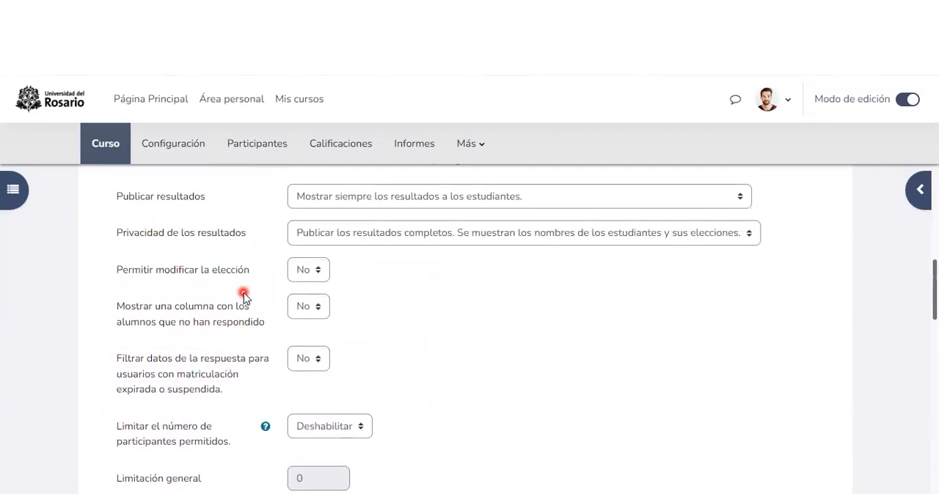
scroll(244, 293, up, 4)
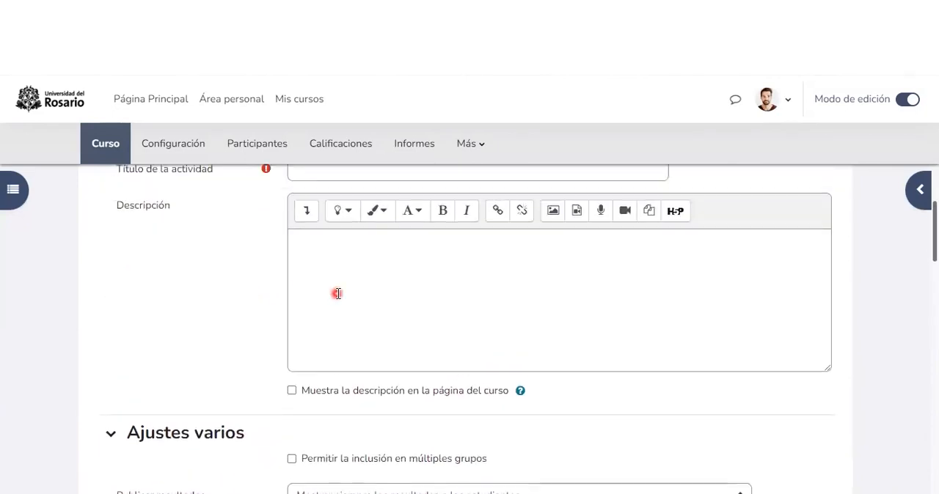
scroll(337, 294, up, 2)
click(304, 282)
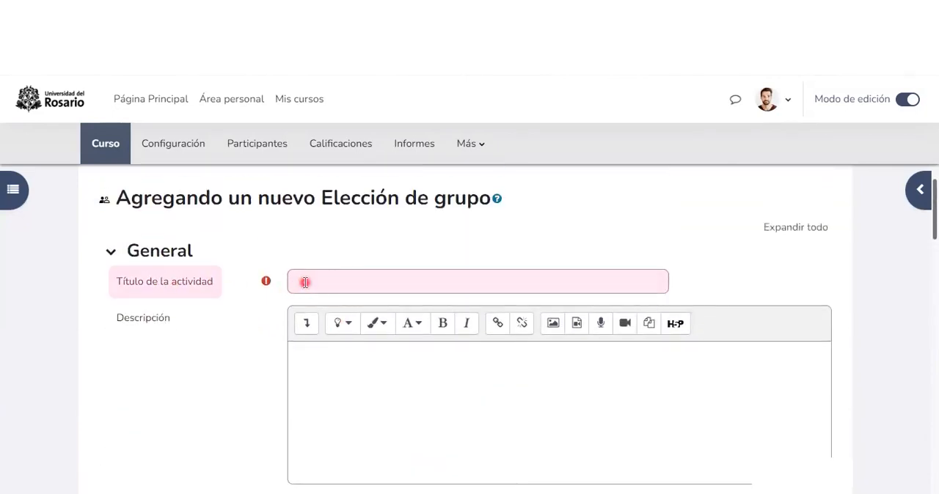
text(Elige tu grupo)
Step: Enter the description "Instrucciones para la conformación de grupo. N° participantes - Vigencia - Condiciones académicas."
click(313, 373)
text(Inft)
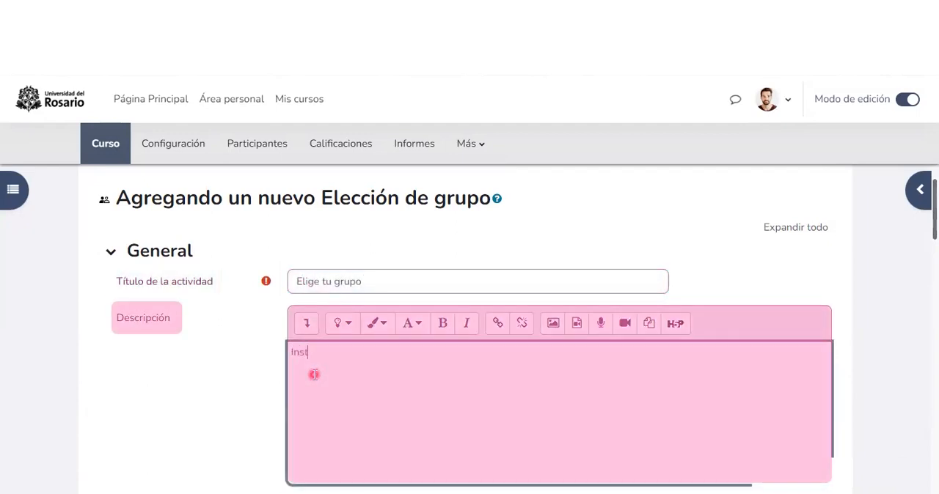
text(rucciones para la conformación de grupo. Nº participantes - Vigencia - Condiciones académicas.)
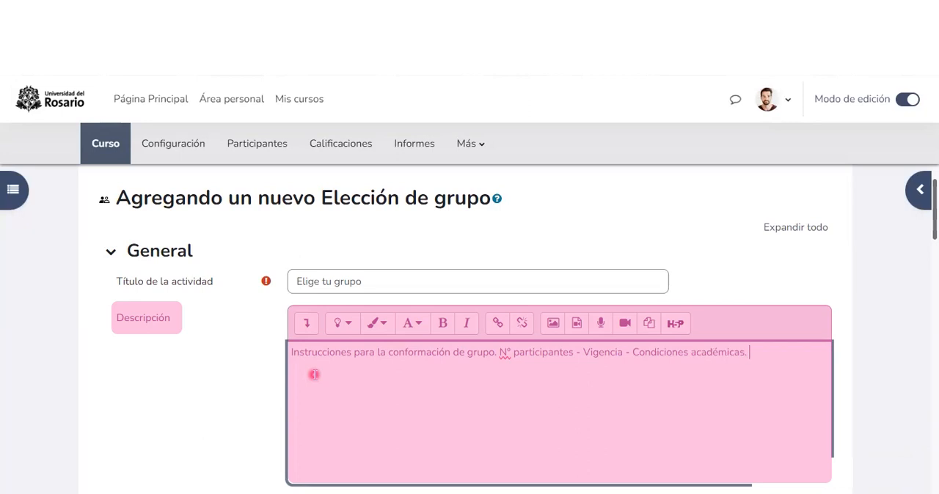
Step: Keep "Publicar resultados" on "Mostrar siempre los resultados a los estudiantes" and the results privacy on publishing complete results with student names
scroll(319, 264, down, 5)
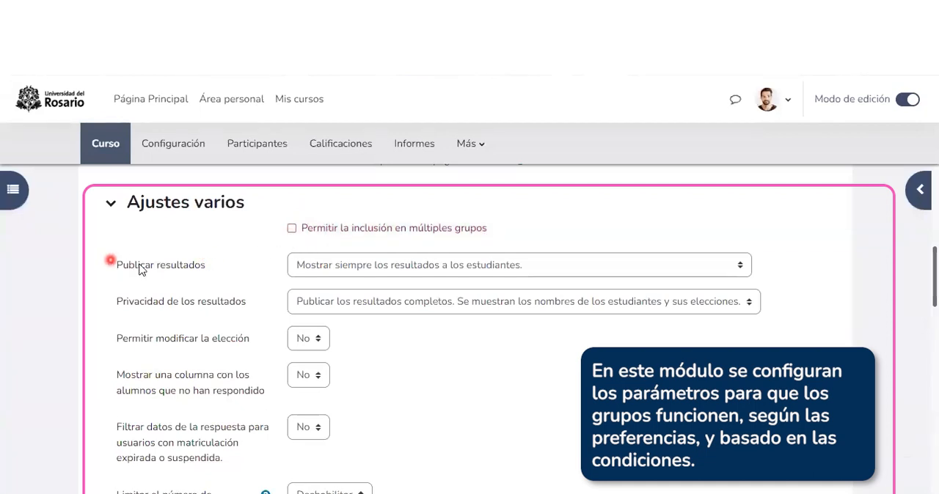
click(344, 274)
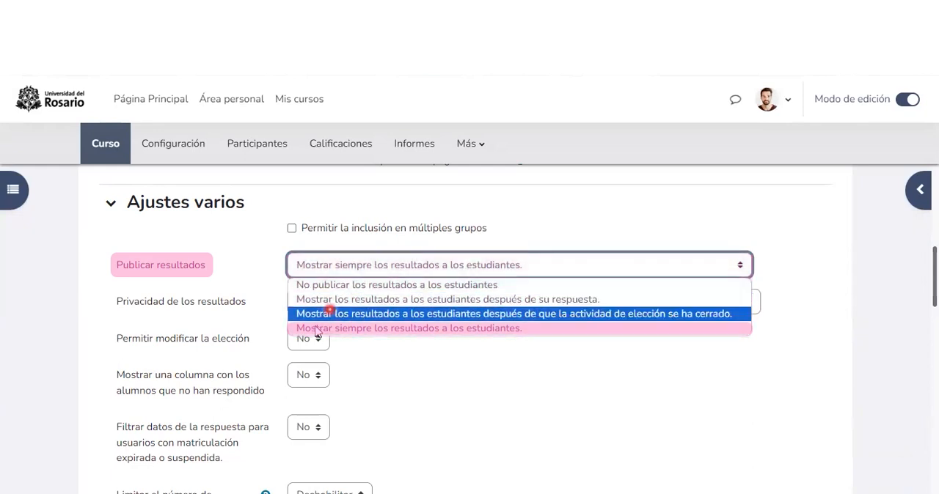
click(466, 330)
click(495, 307)
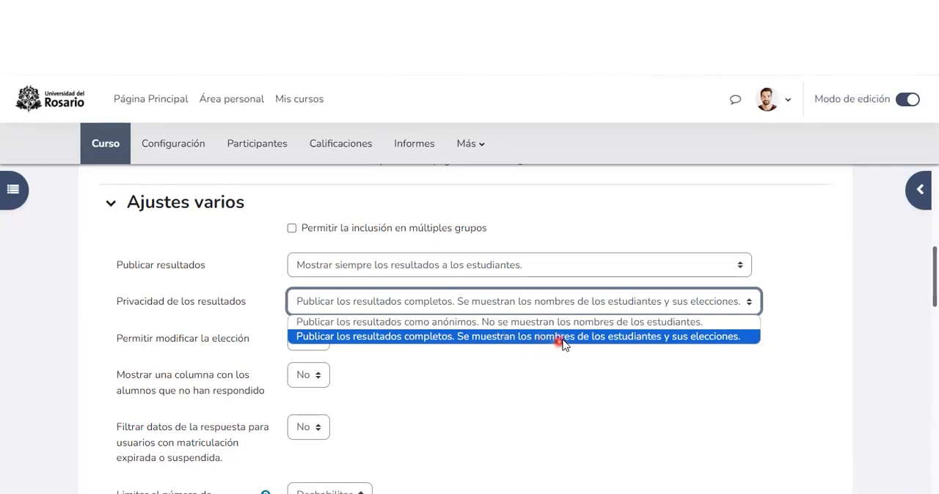
click(105, 330)
Step: Keep "Permitir modificar la elección" on "No" and set "Mostrar una columna con los alumnos que no han respondido" to "Sí"
scroll(152, 343, down, 1)
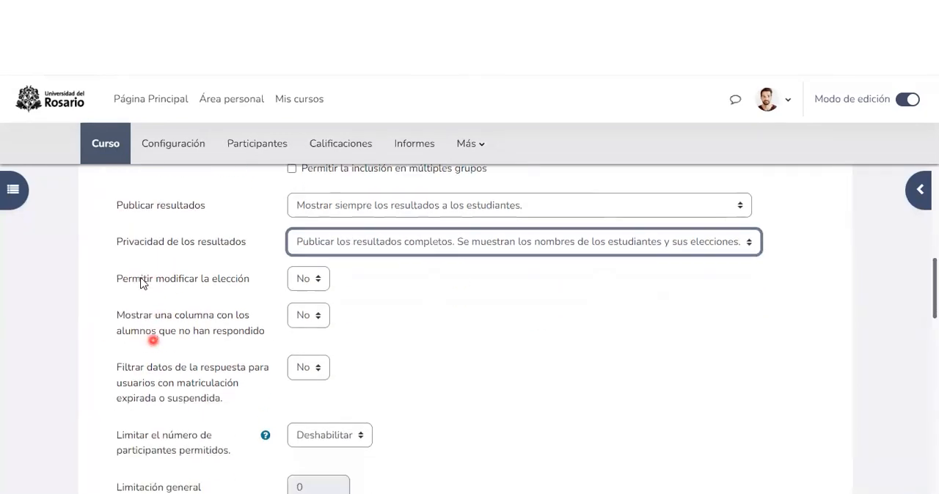
click(308, 271)
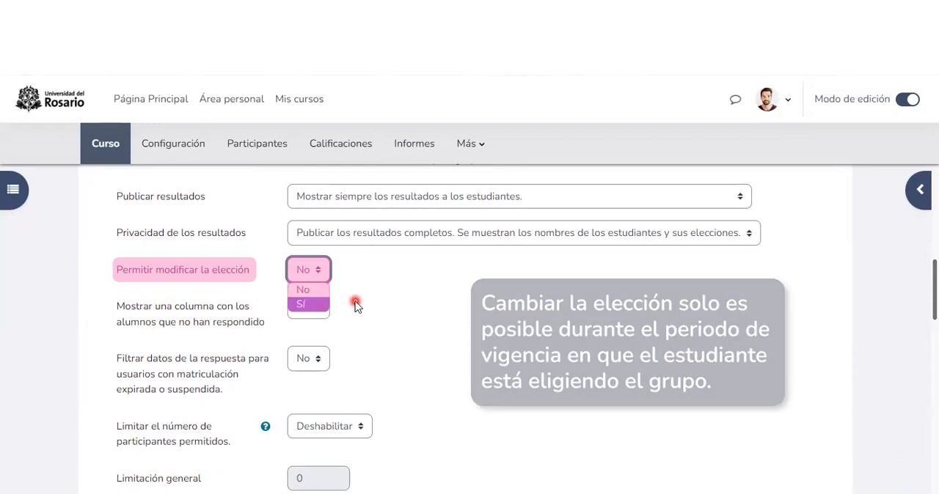
click(127, 284)
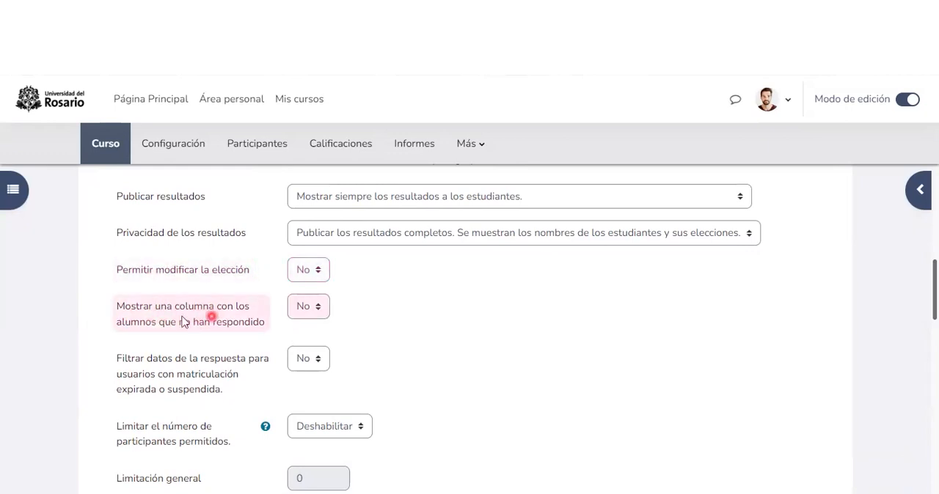
click(302, 312)
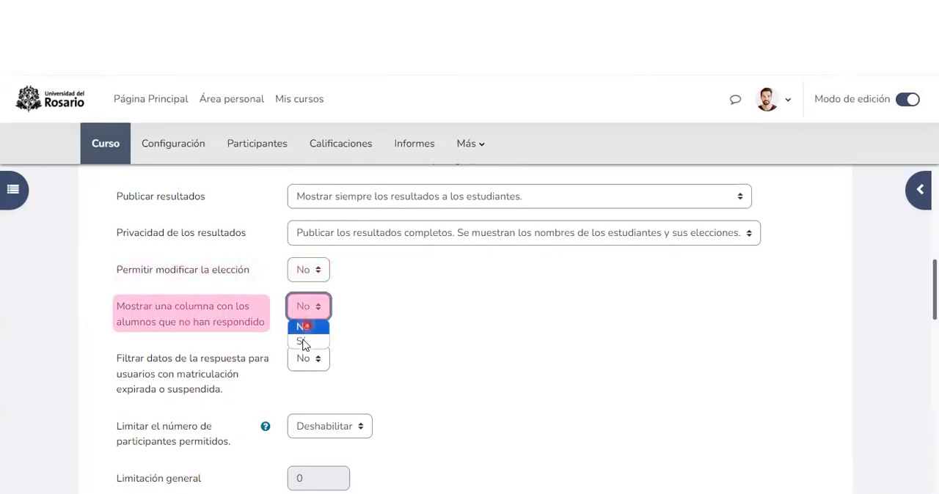
click(313, 342)
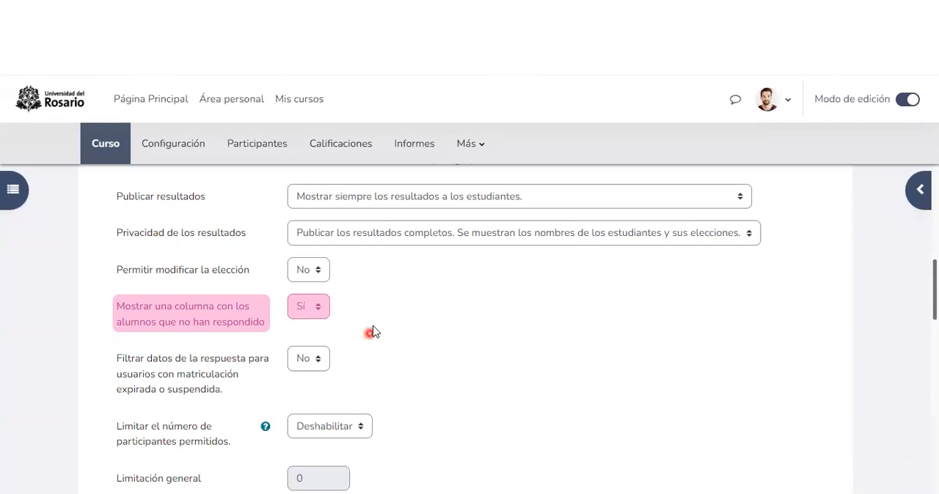
Step: Set "Limitar el número de participantes permitidos" to "Habilitar"
scroll(373, 330, down, 1)
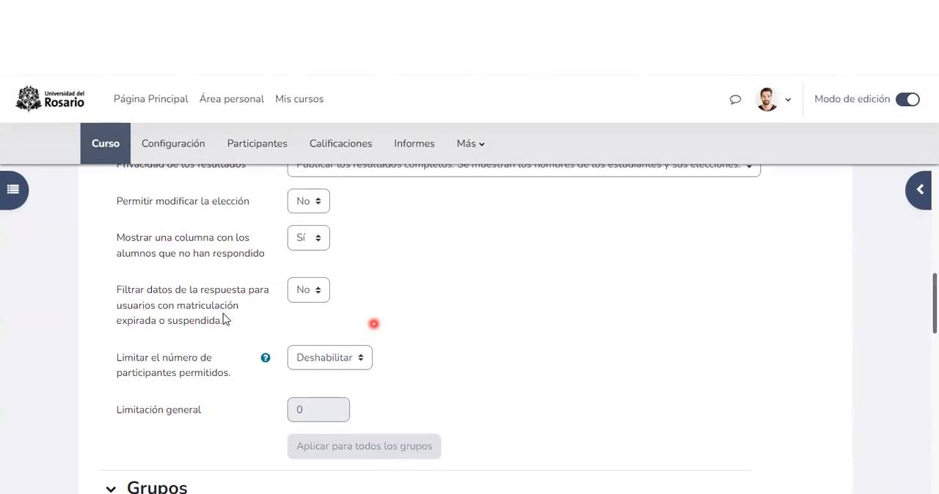
scroll(224, 316, down, 1)
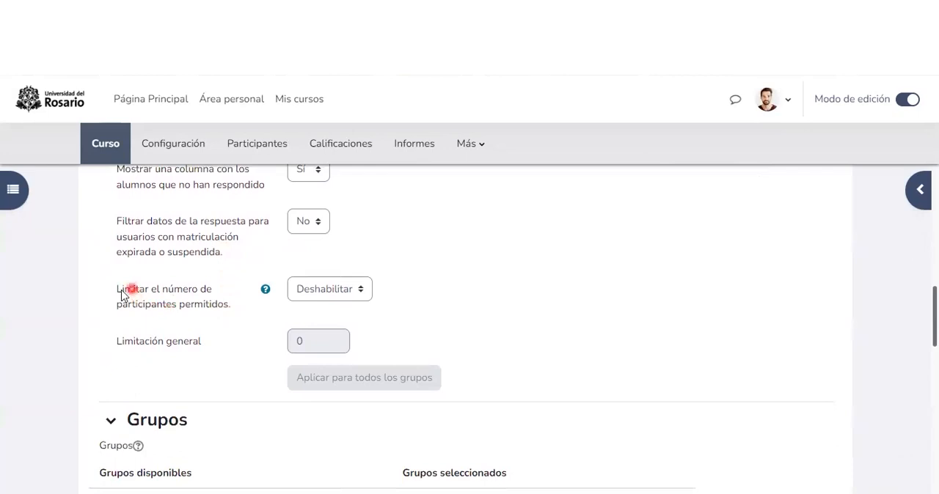
double_click(207, 304)
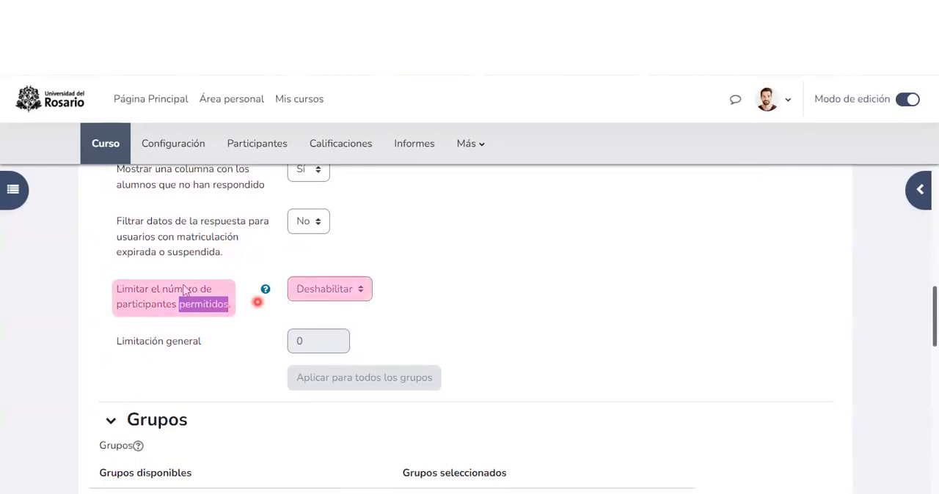
click(314, 299)
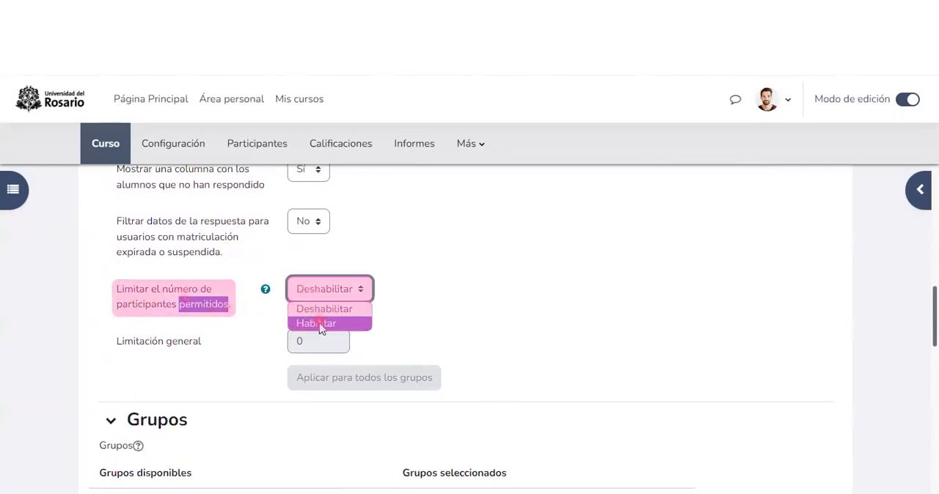
click(316, 323)
Step: Set "Limitación general" to 4 and apply it to all groups
scroll(315, 333, down, 1)
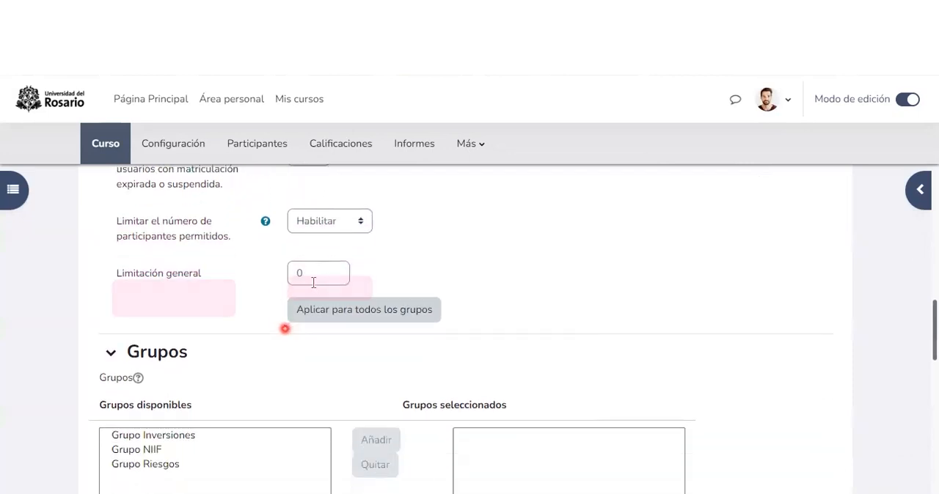
click(313, 275)
key(BackSpace)
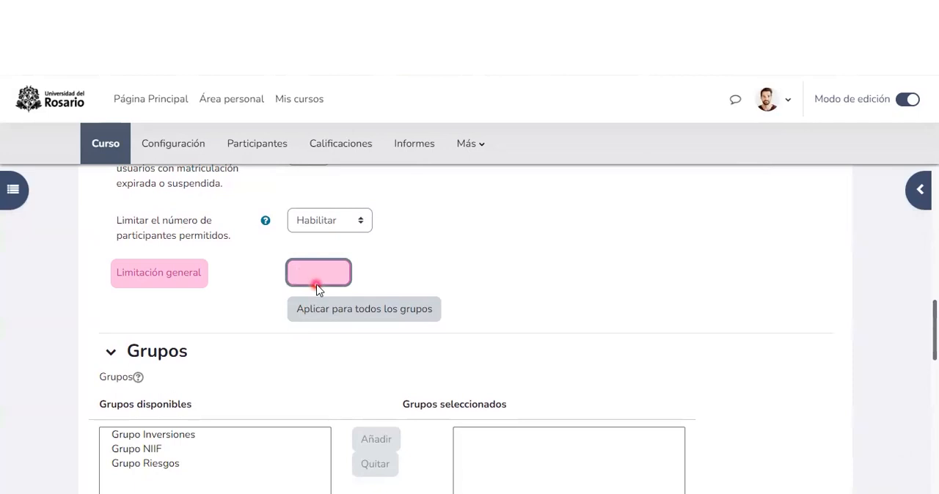
text(4)
click(367, 268)
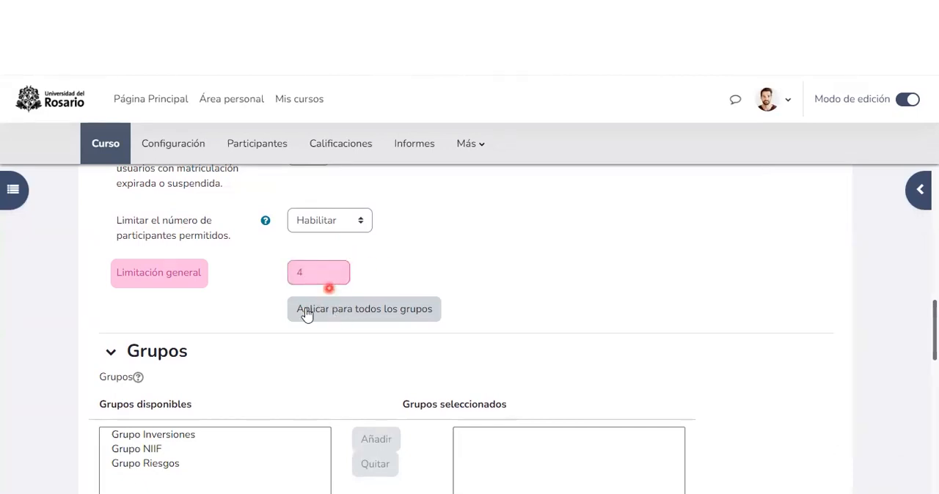
click(394, 314)
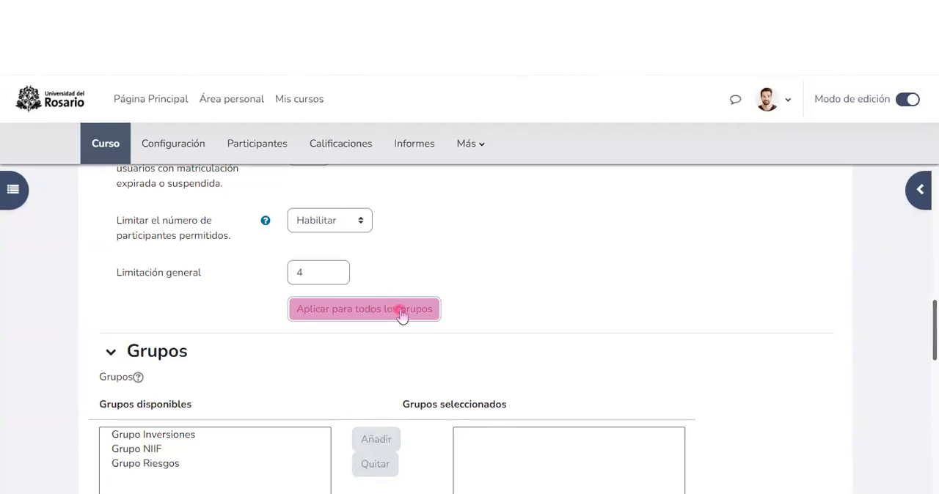
Step: Add the available groups "Grupo Inversiones", "Grupo NIIF" and "Grupo Riesgos" to the selected groups
scroll(385, 293, down, 1)
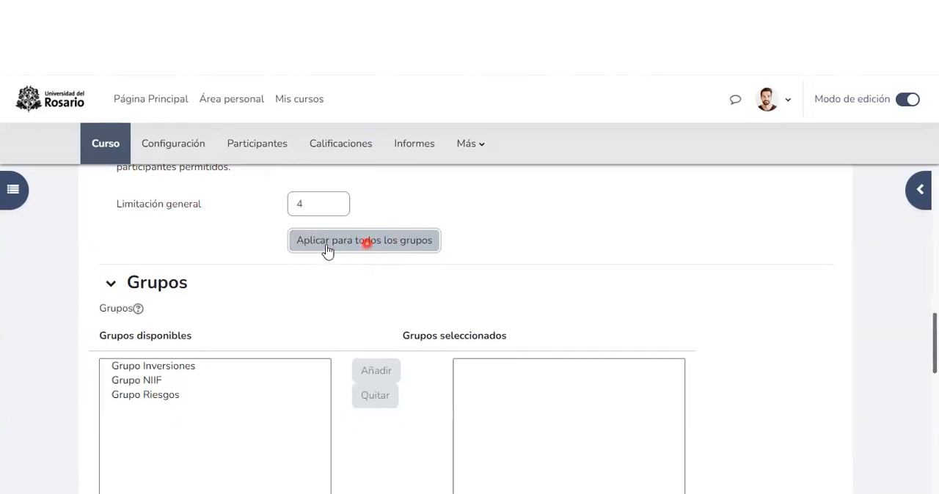
scroll(366, 244, down, 1)
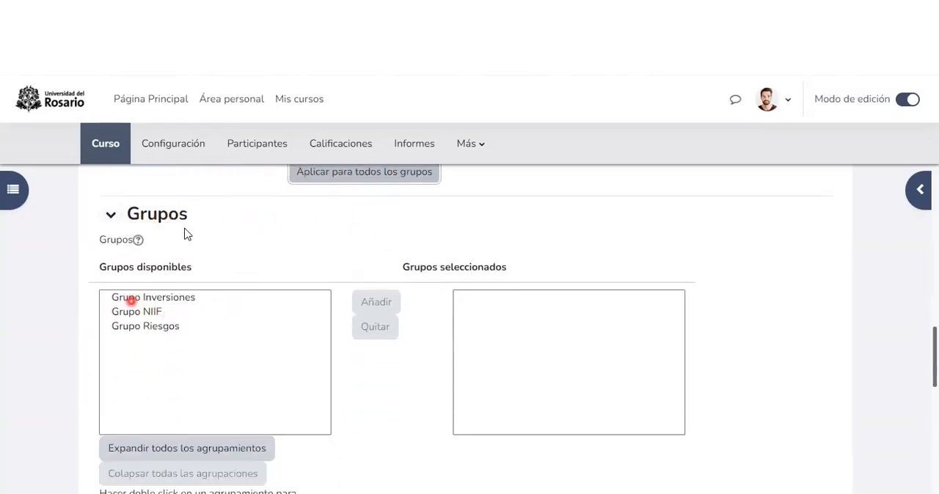
click(141, 311)
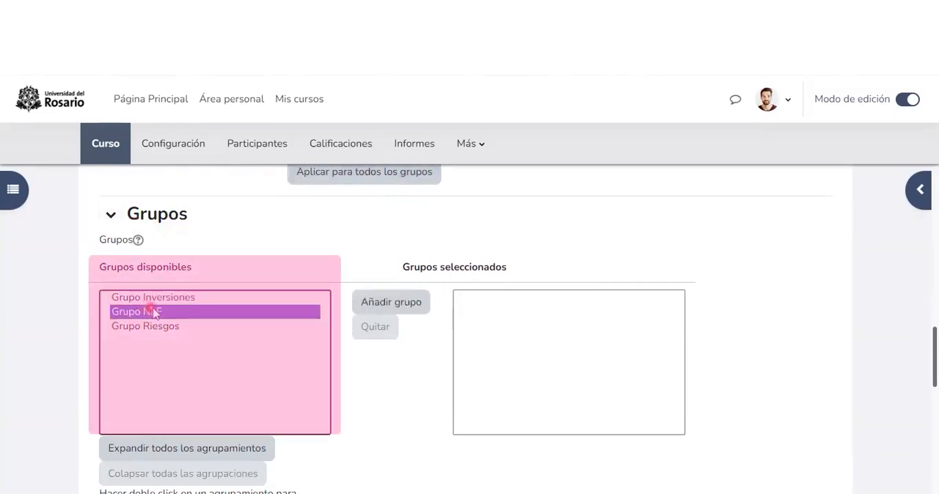
click(153, 302)
drag(154, 312, 187, 351)
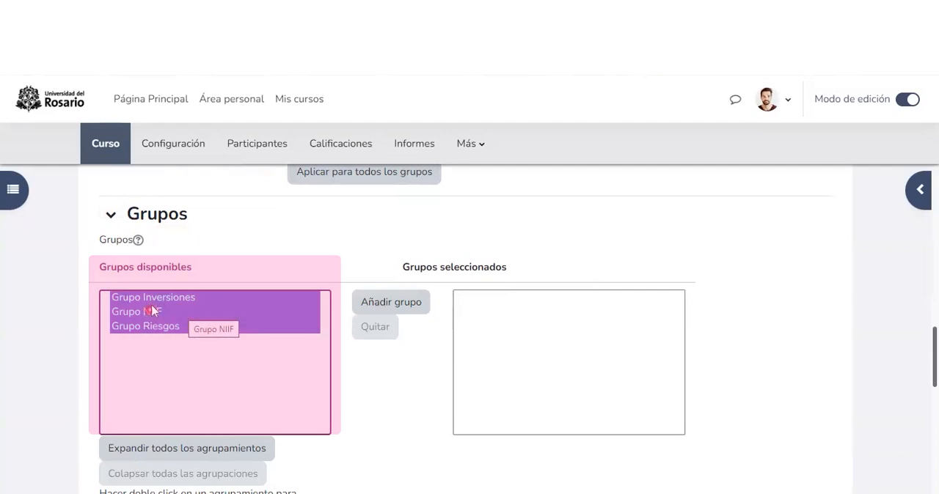
click(398, 308)
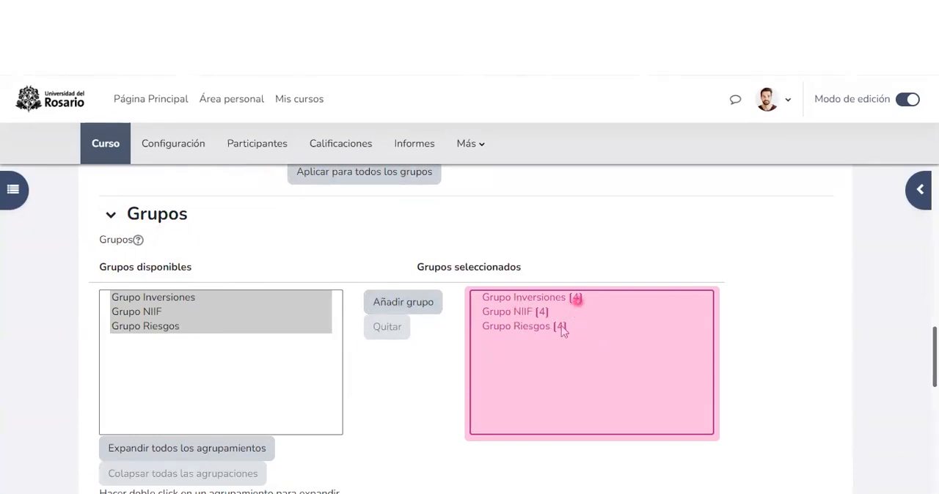
Step: Set the individual limit for "Grupo Riesgos" to 5 and check the limits of the selected groups
scroll(564, 326, down, 1)
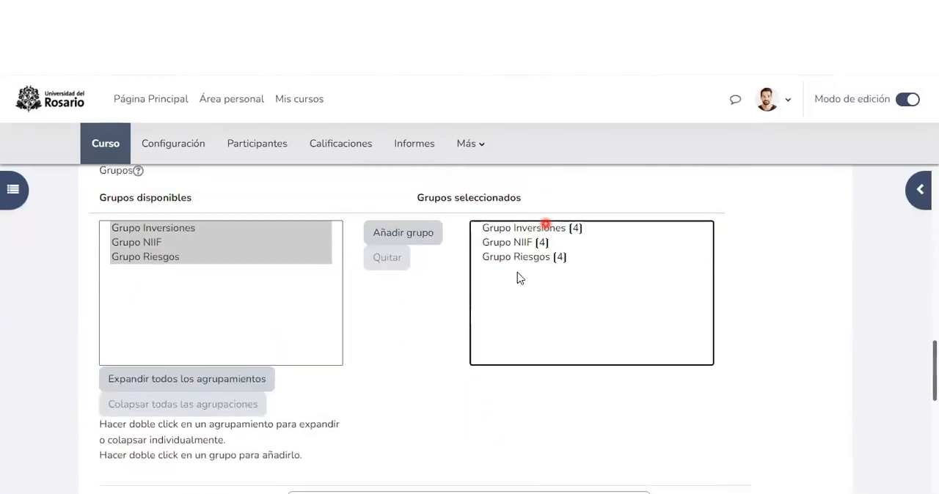
click(523, 259)
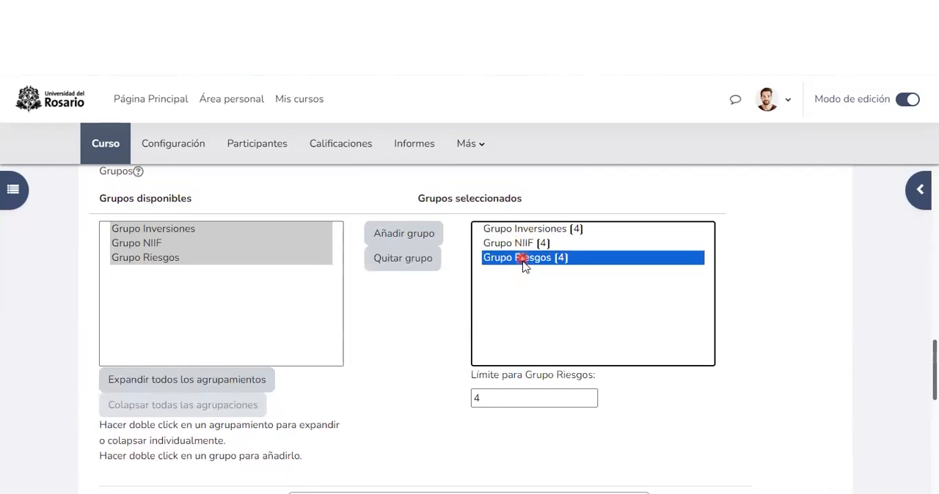
click(475, 399)
double_click(471, 399)
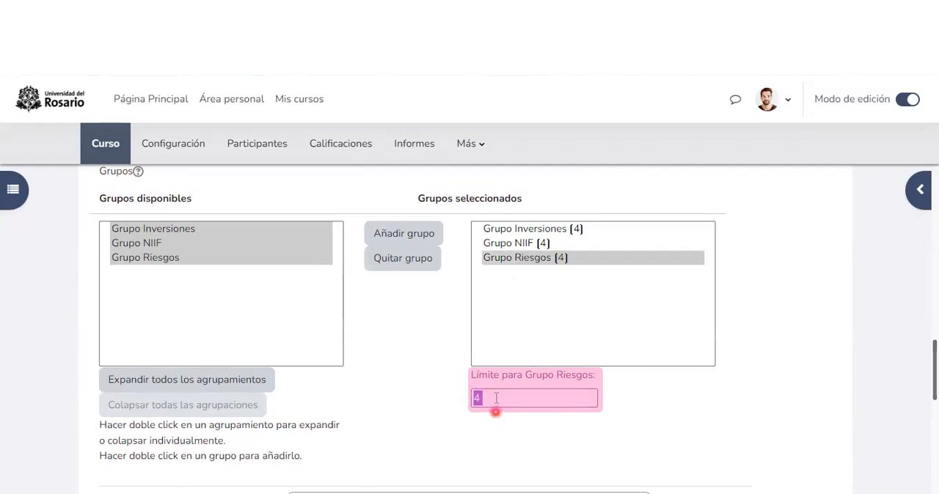
text(5)
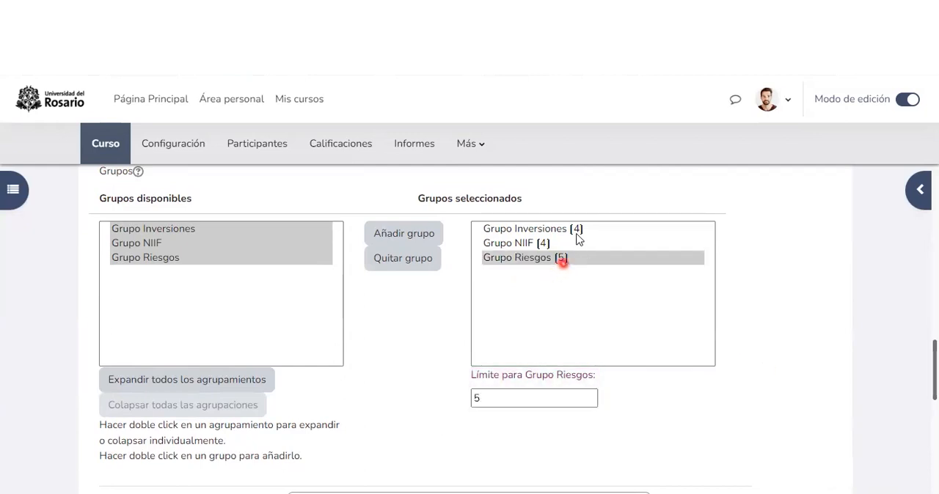
click(576, 230)
click(546, 244)
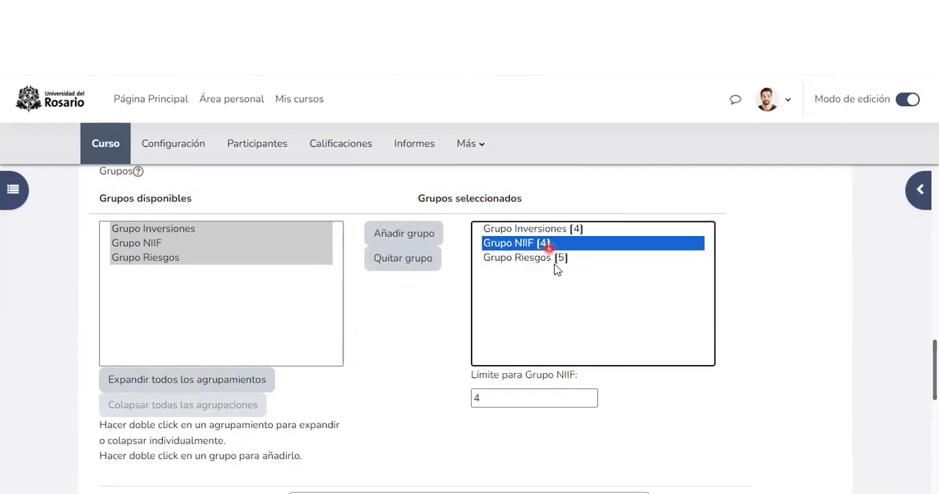
click(552, 260)
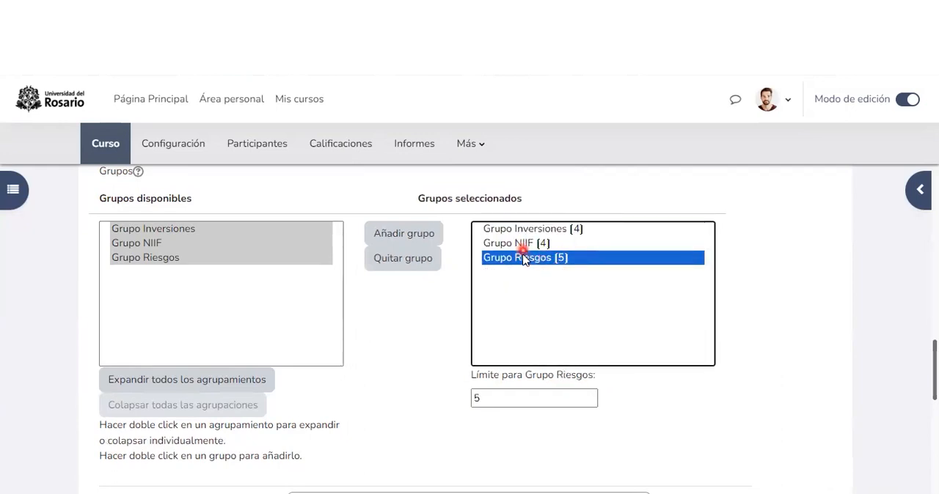
click(824, 243)
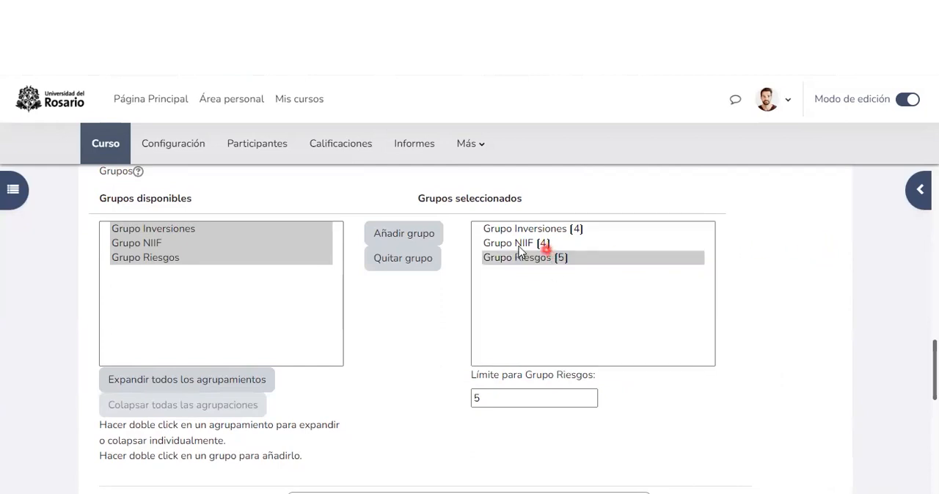
Step: Enable "Restringir las respuestas en este periodo de tiempo" for the group choice activity
scroll(519, 250, down, 3)
scroll(517, 239, down, 5)
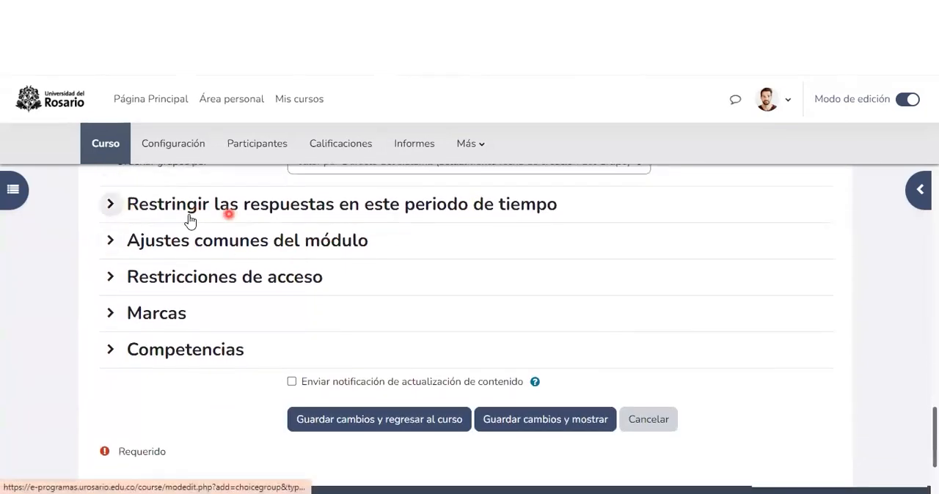
click(114, 211)
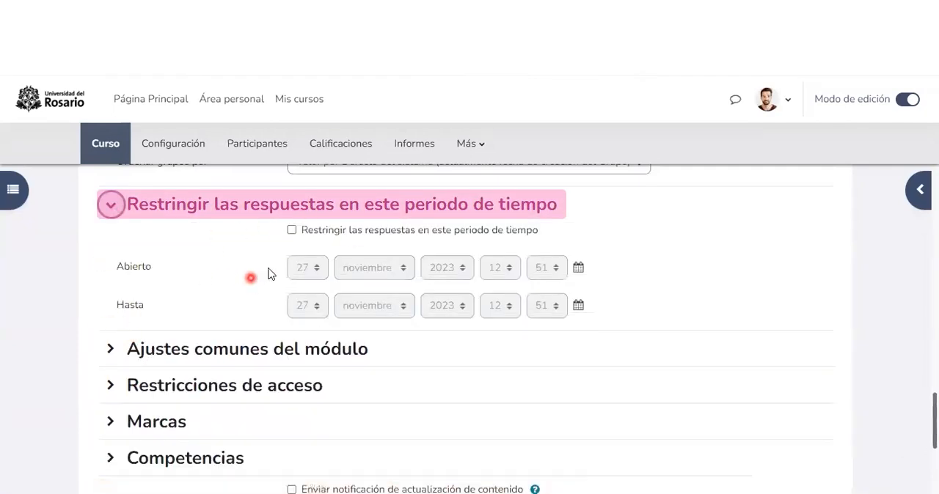
click(291, 230)
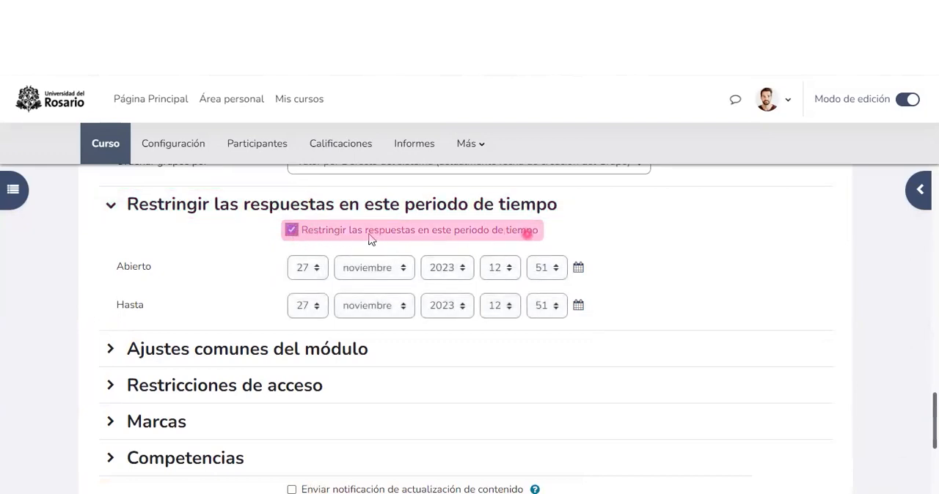
Step: Set the response period to open 27 noviembre 2023 at 12:00 and close 30 noviembre 2023 at 12:00
click(122, 270)
drag(139, 267, 118, 268)
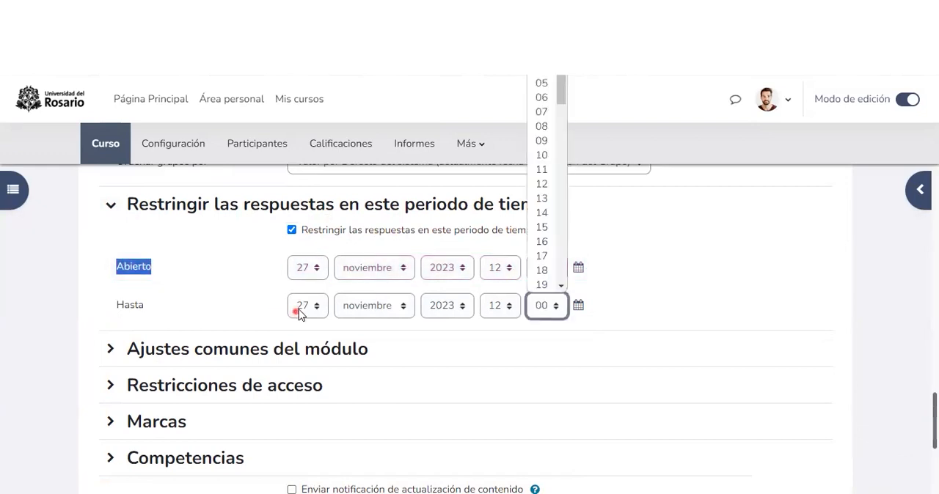
click(302, 305)
scroll(300, 272, down, 2)
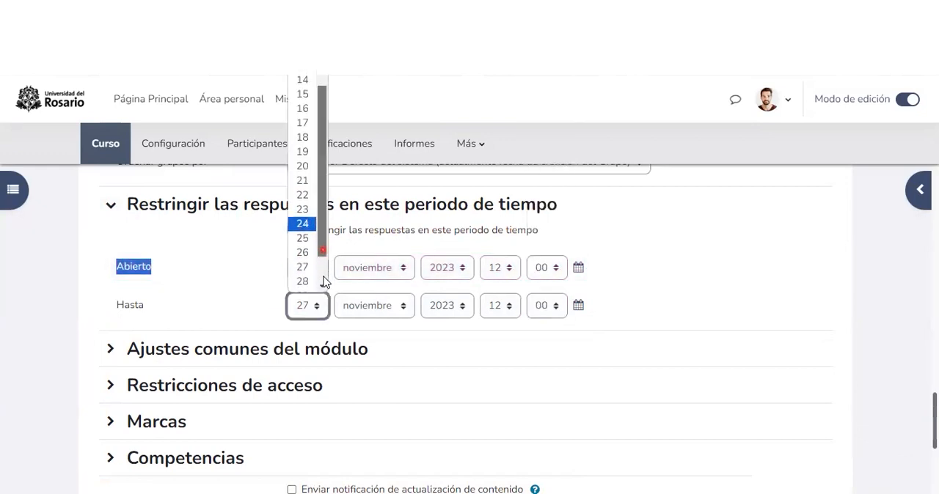
click(300, 271)
click(272, 281)
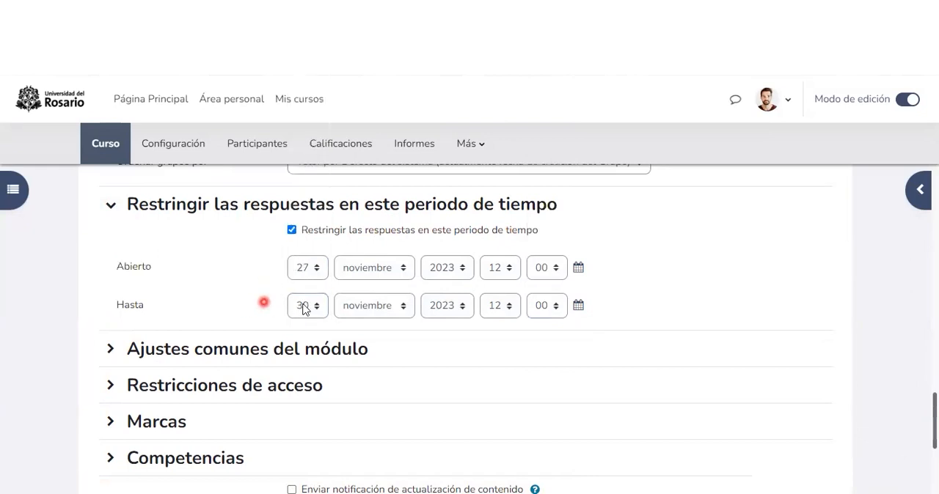
Step: Review the "Disponibilidad" options in "Ajustes comunes del módulo", keeping "Mostrar en la página del curso"
scroll(301, 305, down, 1)
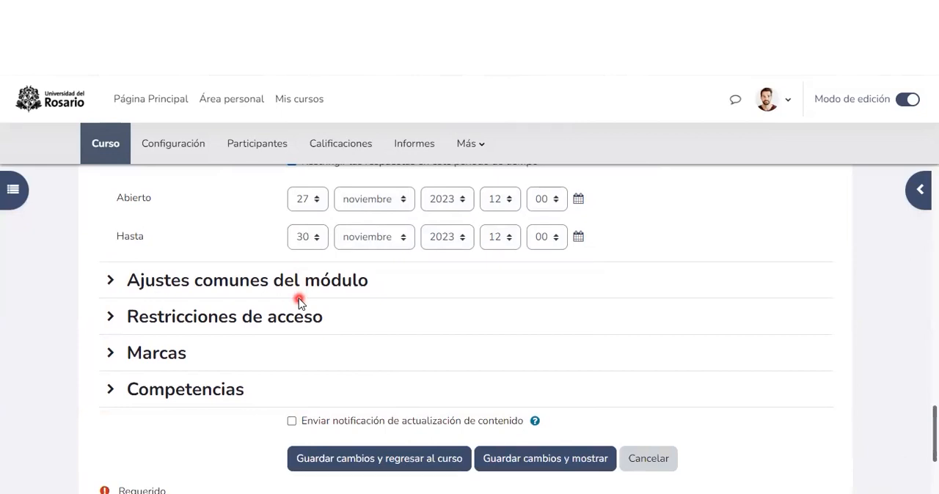
click(114, 280)
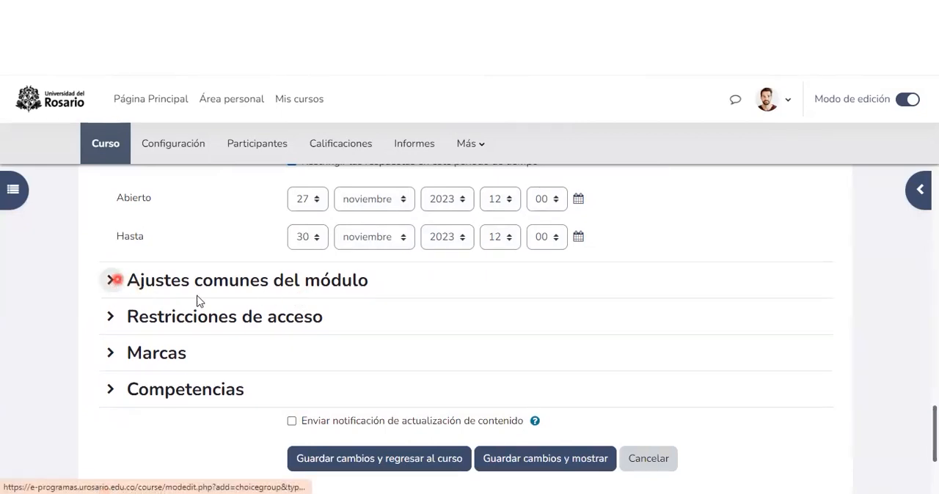
scroll(136, 257, down, 1)
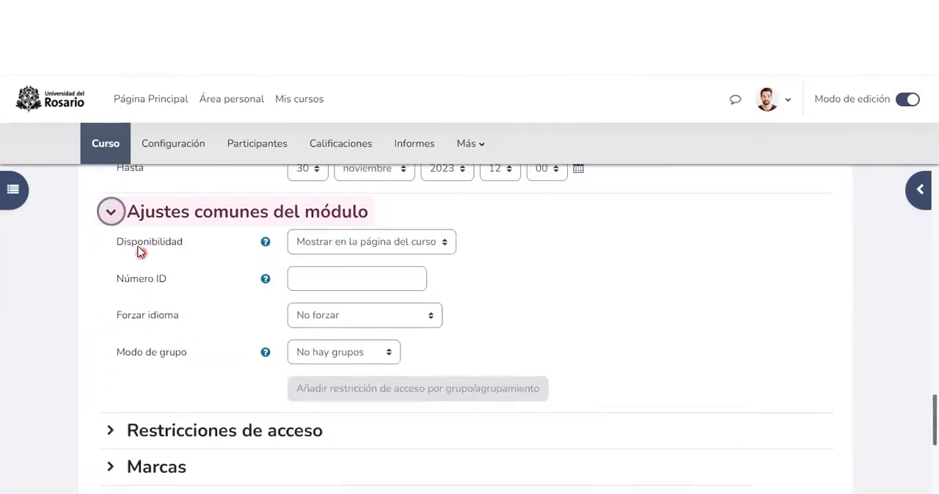
click(333, 248)
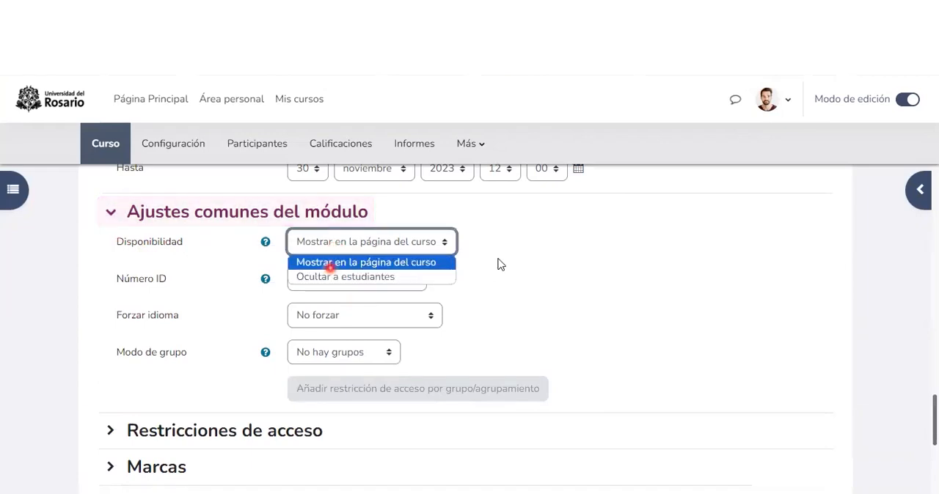
click(316, 393)
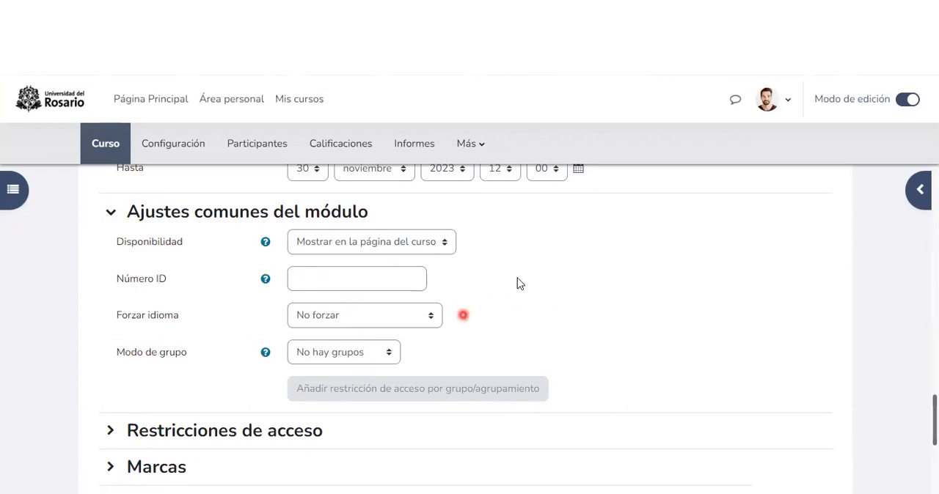
Step: Examine the restriction types available under "Restricciones de acceso" without adding any
scroll(484, 283, down, 2)
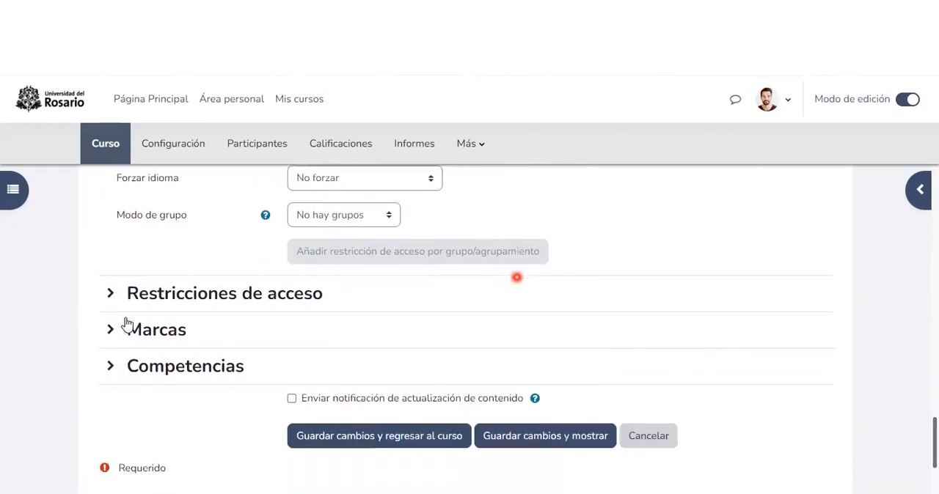
click(110, 293)
scroll(294, 299, down, 1)
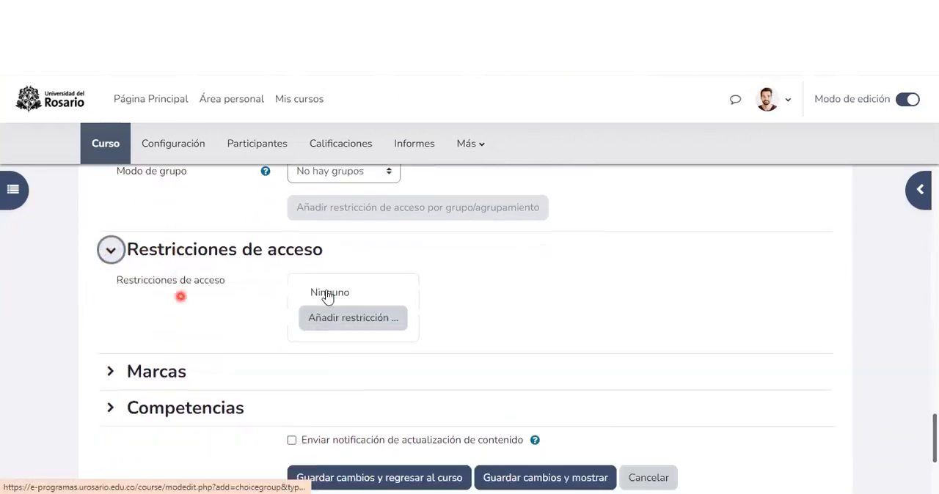
click(354, 301)
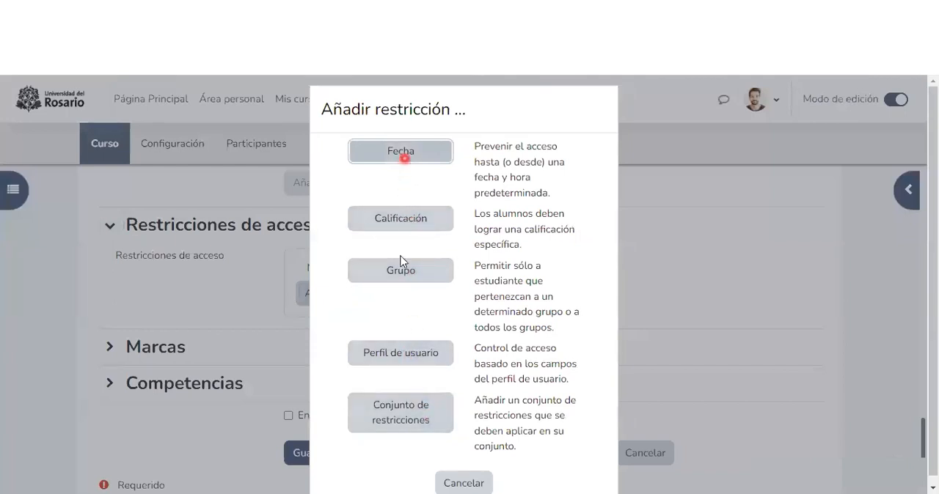
scroll(421, 272, down, 1)
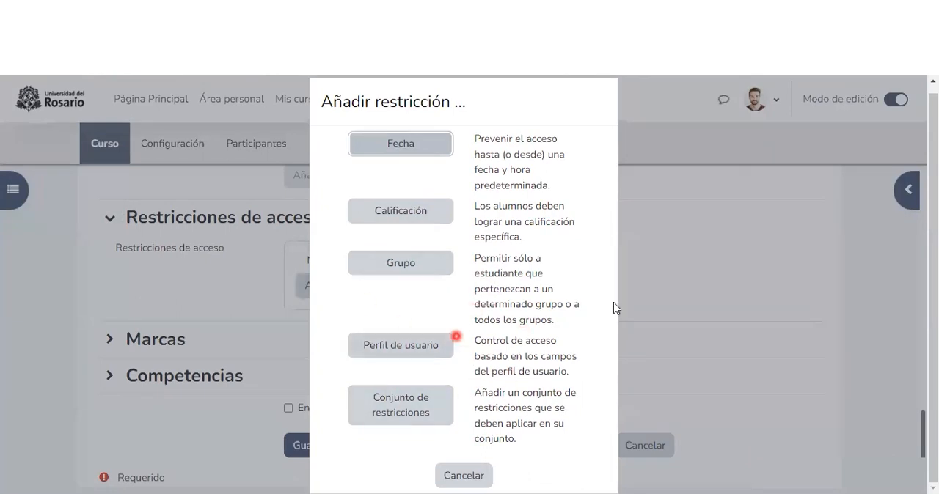
click(675, 265)
Step: Enable "Enviar notificación de actualización de contenido", save the activity and return to the course
scroll(403, 345, down, 1)
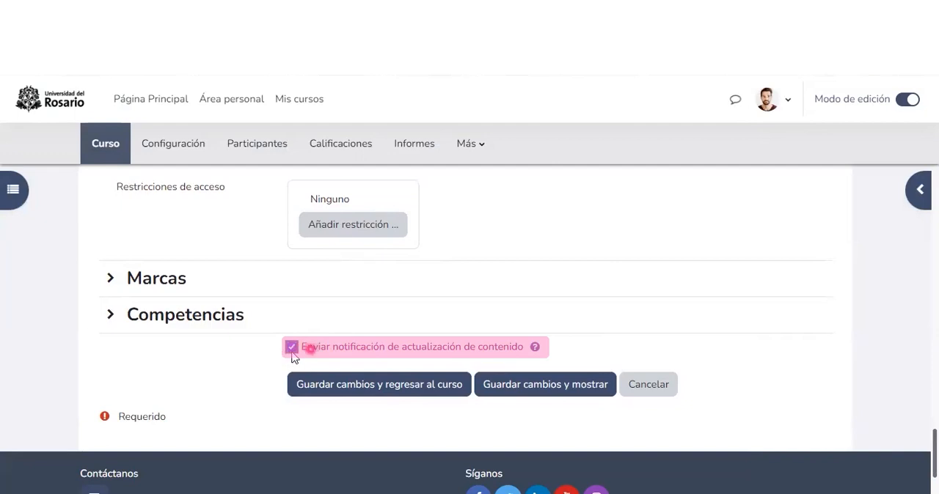
click(386, 348)
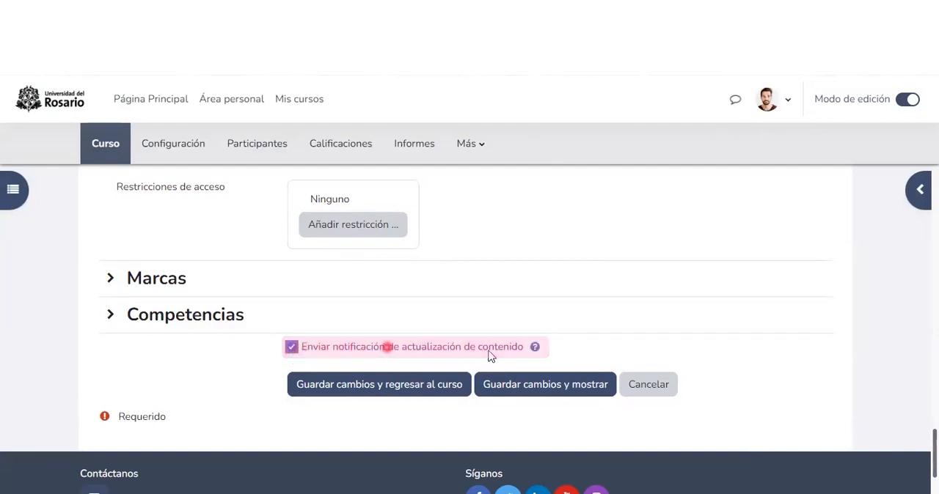
click(391, 387)
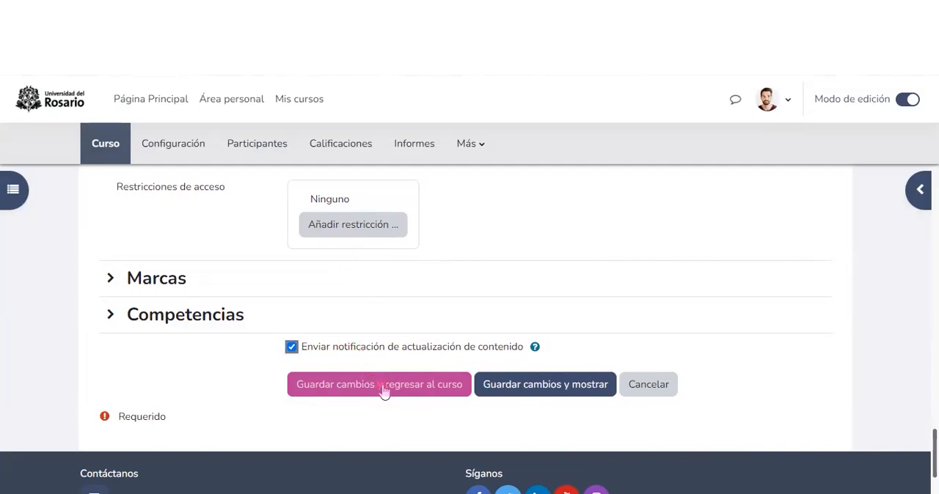
click(383, 390)
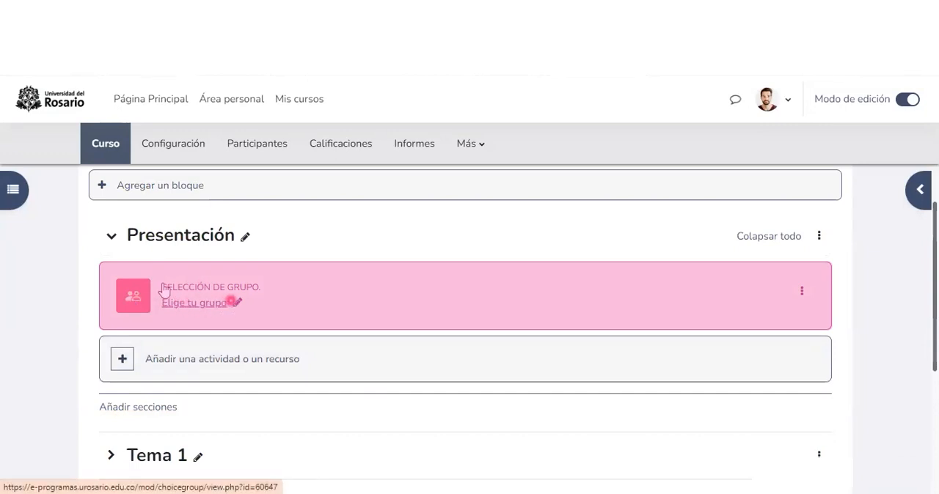
Step: Open the "Elige tu grupo" activity and review its dates, instructions and group table
click(201, 310)
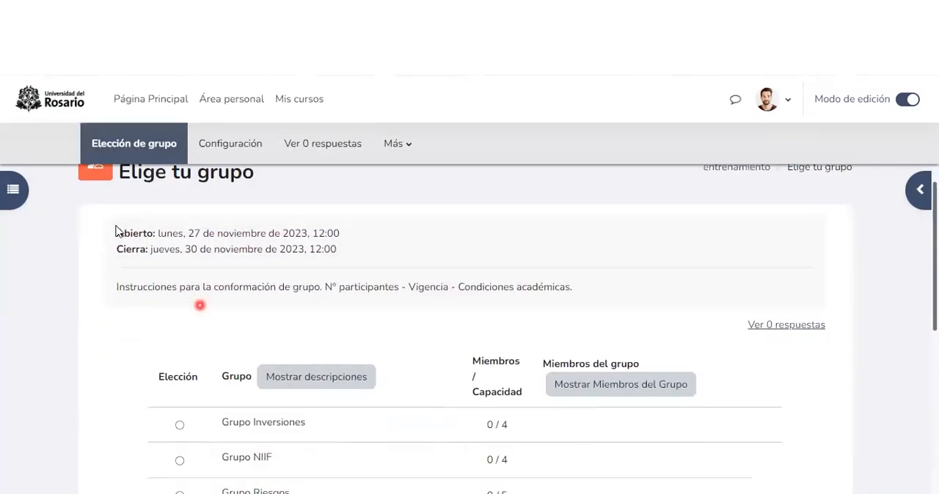
scroll(117, 231, down, 1)
drag(313, 199, 341, 199)
click(359, 218)
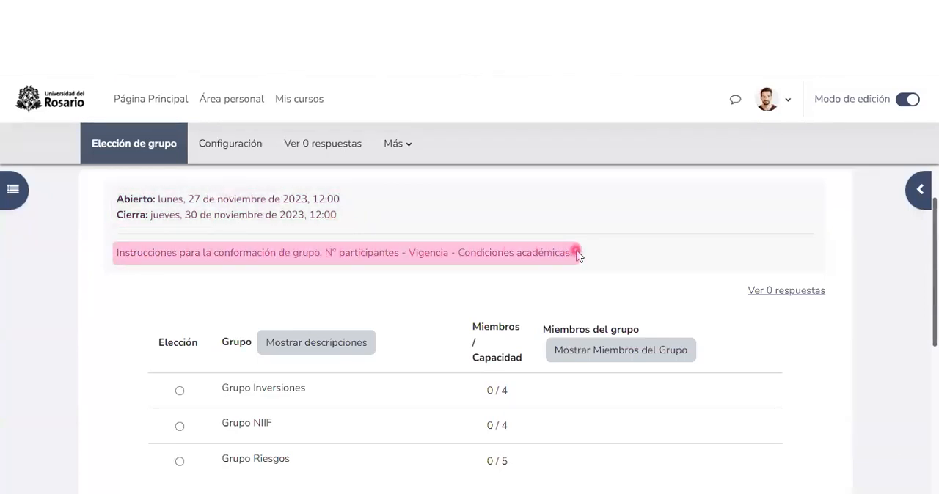
scroll(577, 254, down, 2)
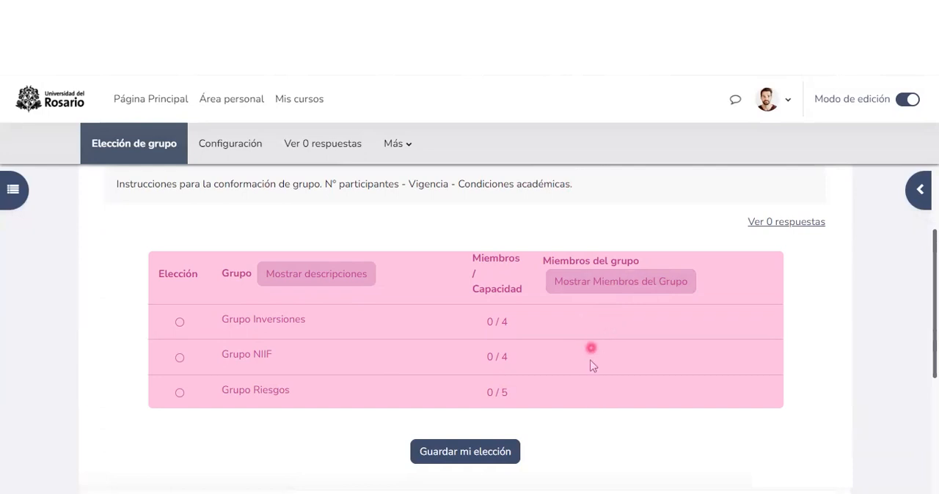
Step: Choose "Grupo NIIF" as the group and save the choice
scroll(591, 363, down, 2)
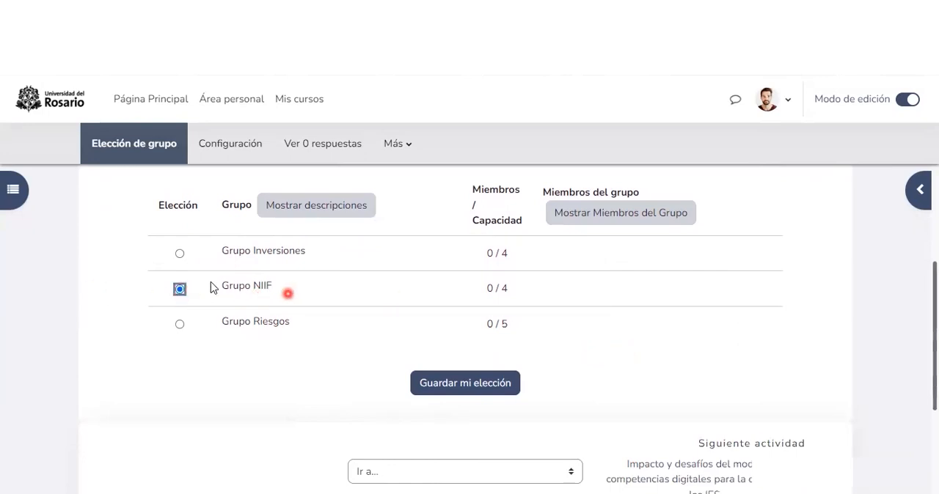
click(461, 388)
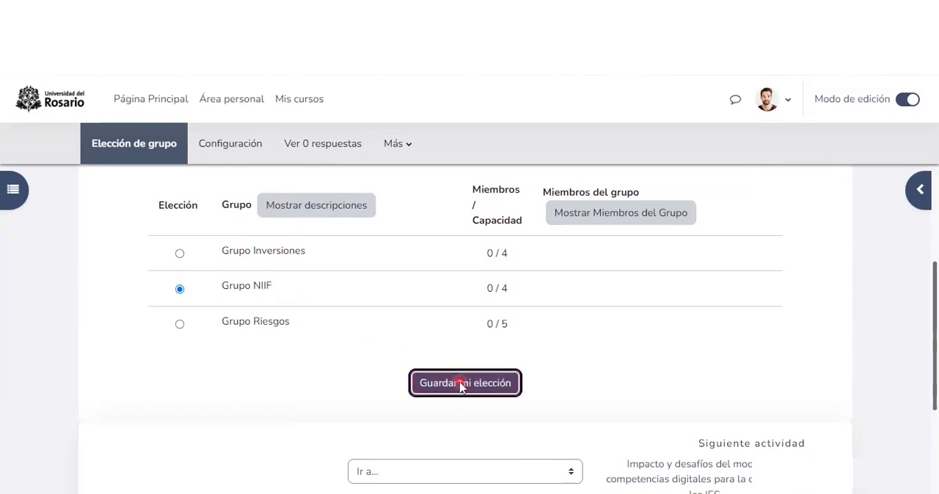
scroll(463, 379, down, 1)
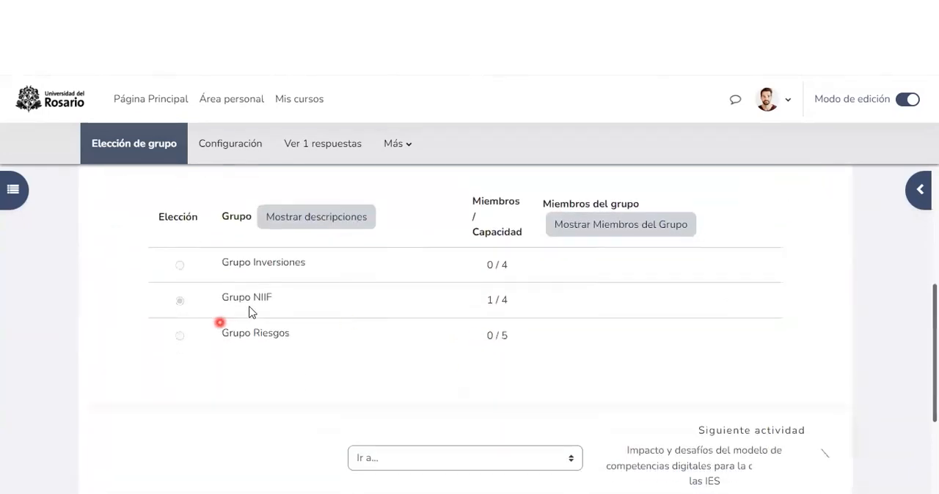
Step: Show the group members in the table and check who belongs to "Grupo NIIF"
click(576, 226)
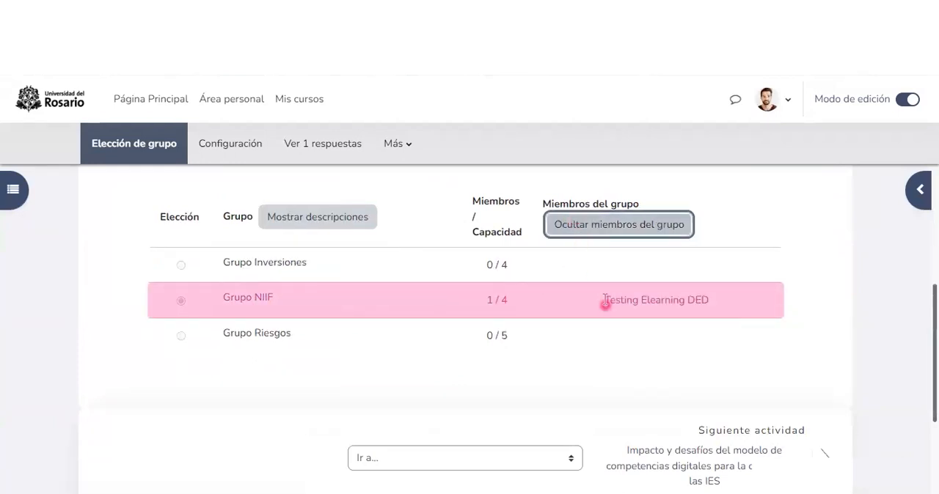
click(713, 300)
click(405, 308)
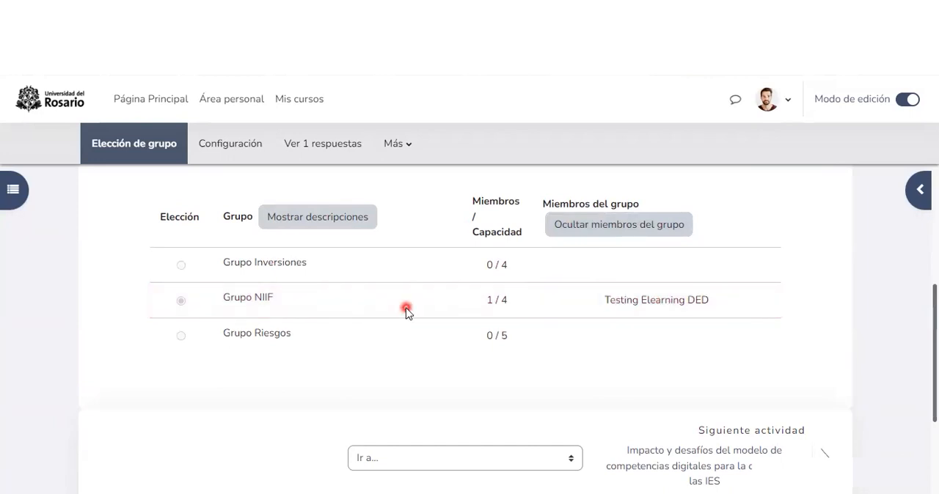
Step: Open the activity's responses report and examine the participants listed under each group and those without a response
scroll(405, 308, up, 1)
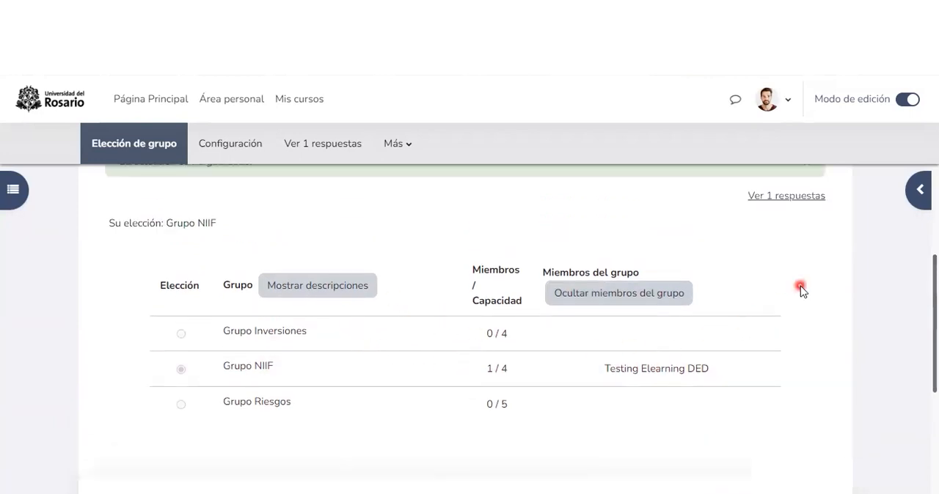
scroll(801, 291, up, 1)
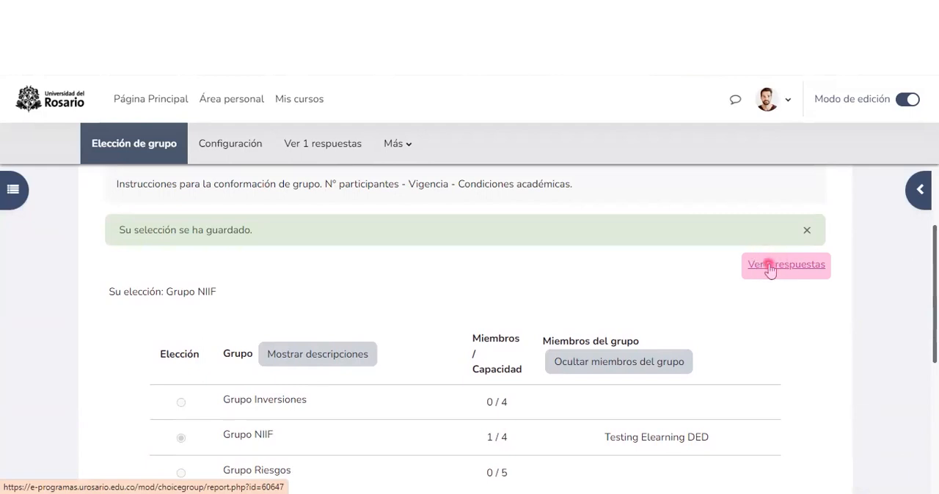
click(769, 267)
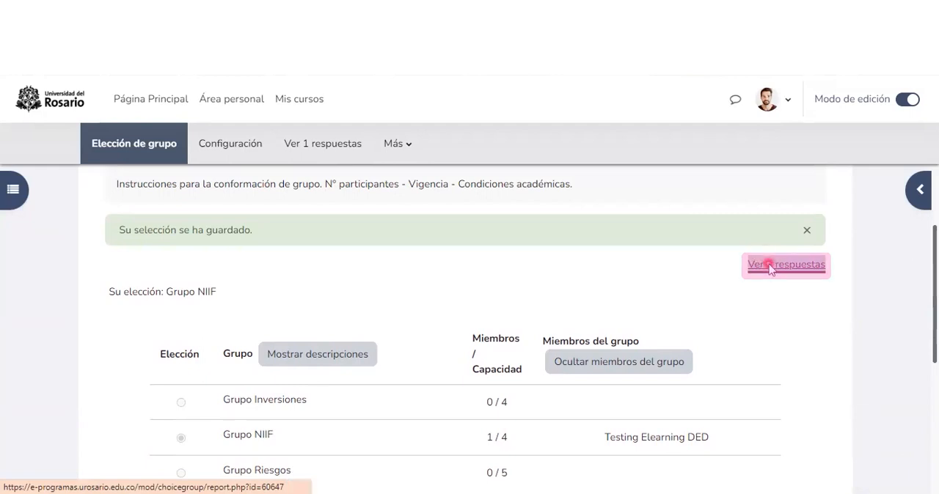
scroll(700, 270, down, 3)
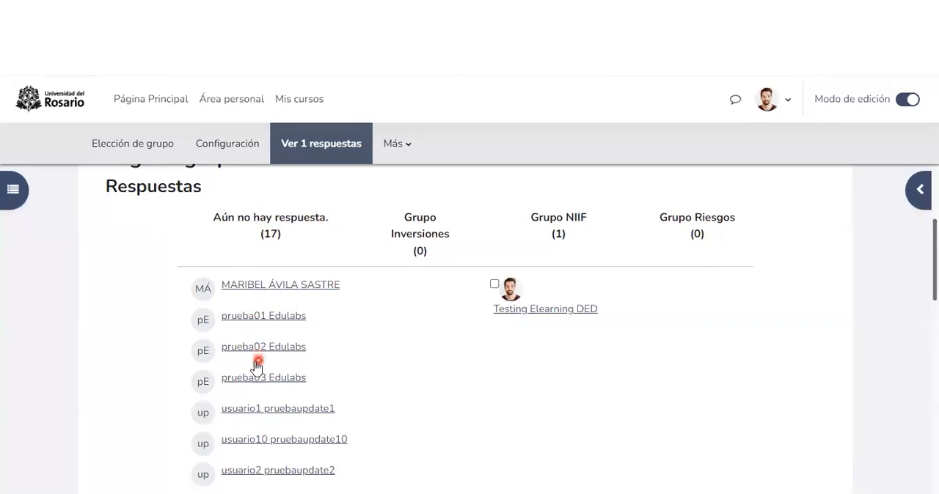
scroll(381, 241, down, 1)
scroll(405, 232, up, 1)
scroll(694, 232, down, 6)
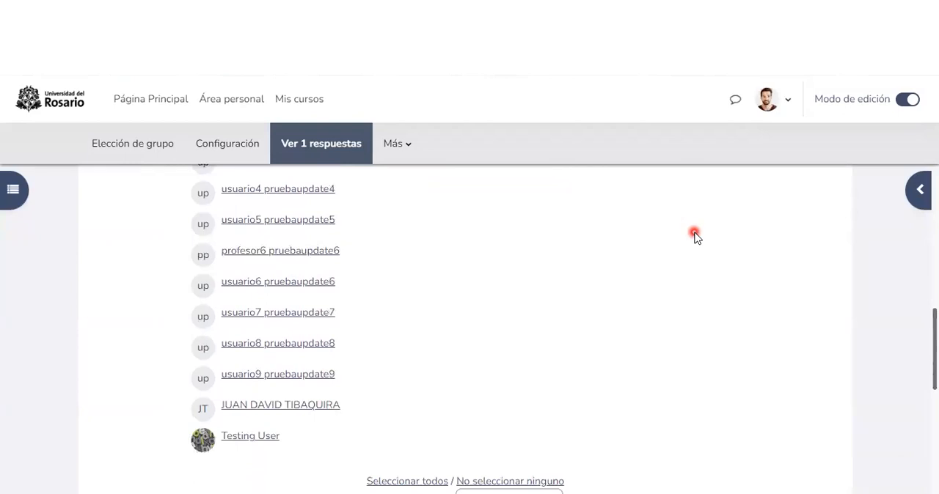
Step: Check the actions available for selected responses and download the responses report in Excel format
scroll(514, 290, down, 1)
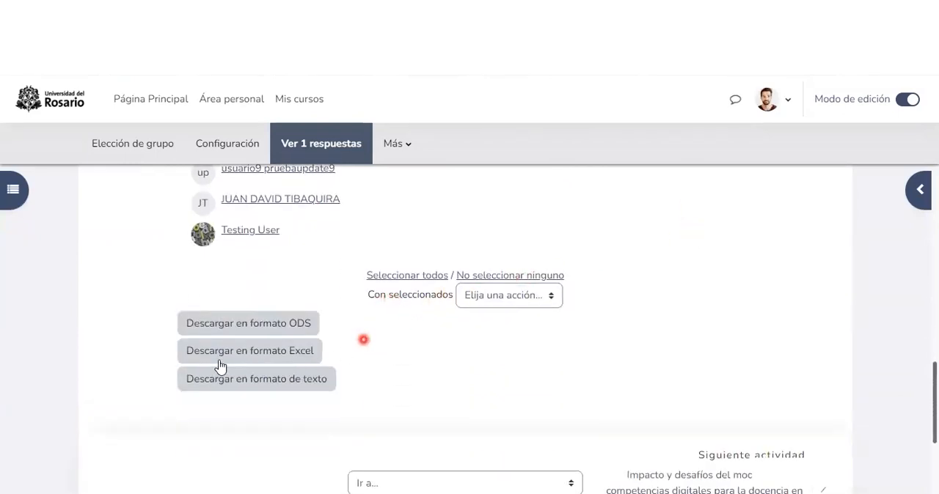
click(495, 297)
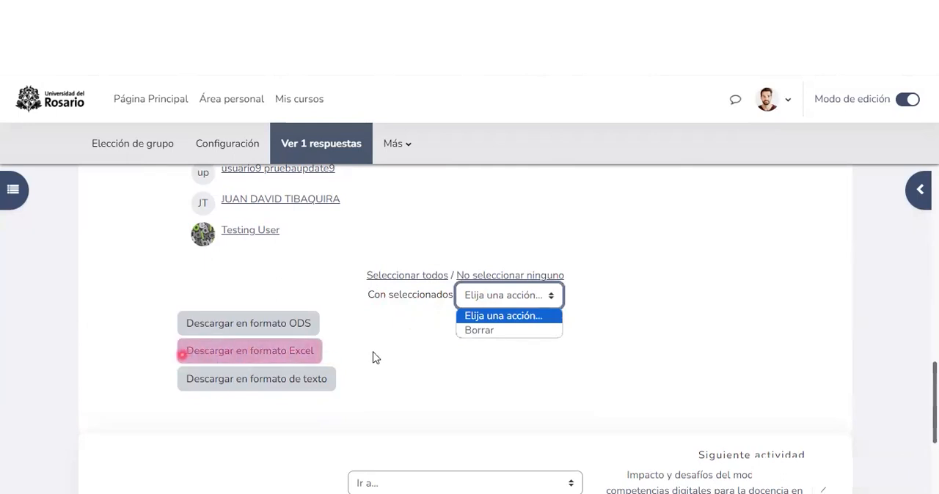
click(247, 350)
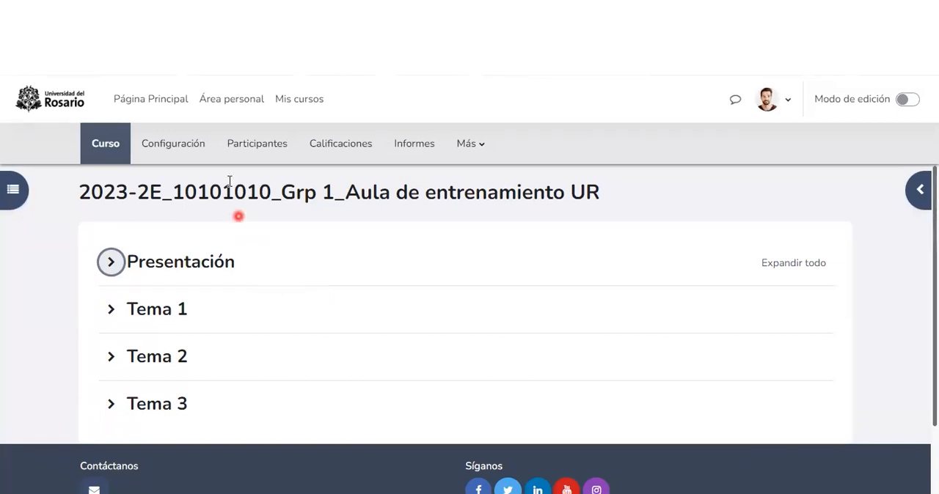
Step: Open the Grupos page within the course's participants section
click(241, 159)
click(237, 264)
click(251, 262)
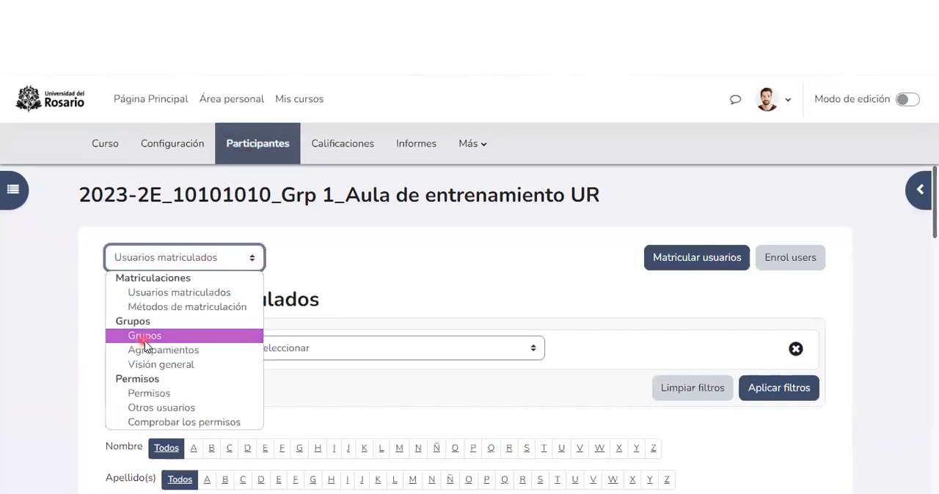
click(144, 336)
scroll(322, 323, down, 2)
scroll(328, 318, down, 1)
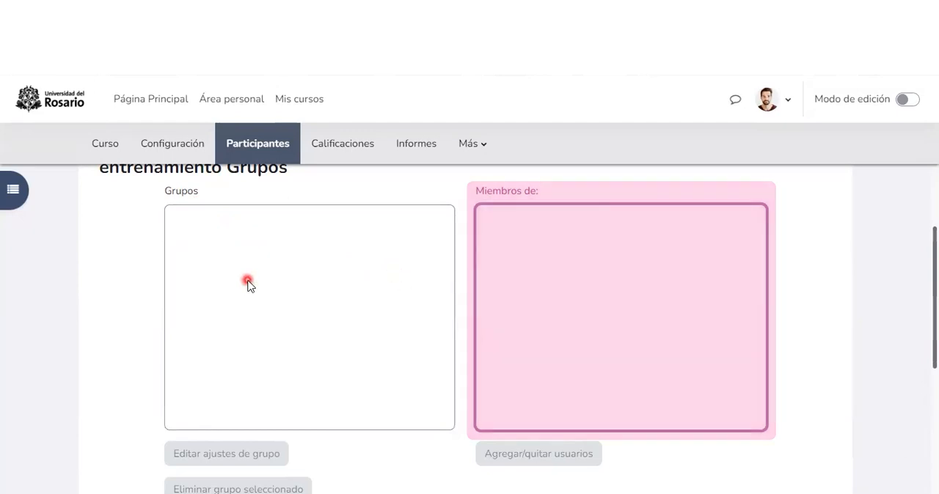
Step: Start creating a new group and name it "Grupo 1"
scroll(122, 270, down, 2)
scroll(122, 270, down, 1)
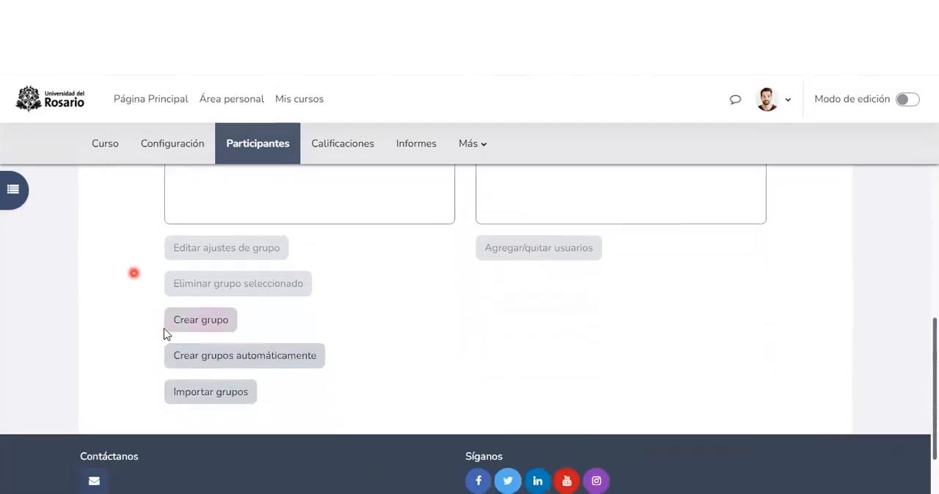
click(203, 323)
click(325, 308)
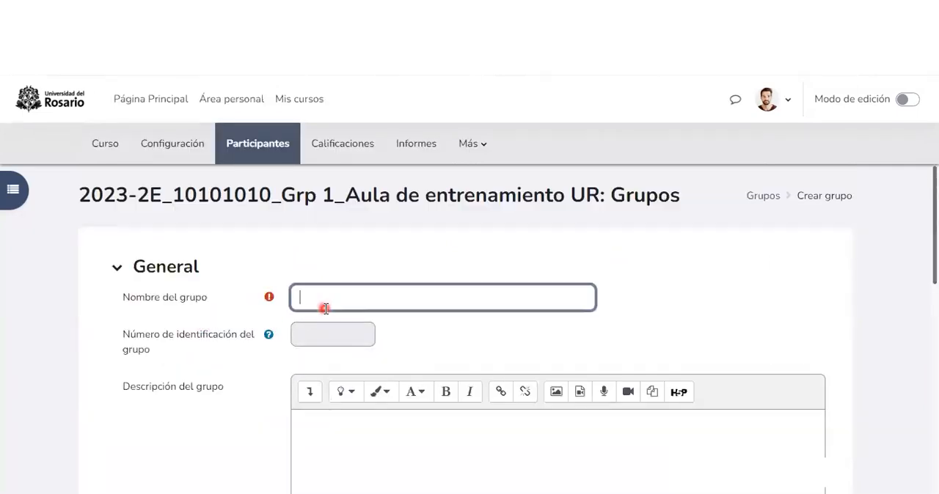
text(Grupo)
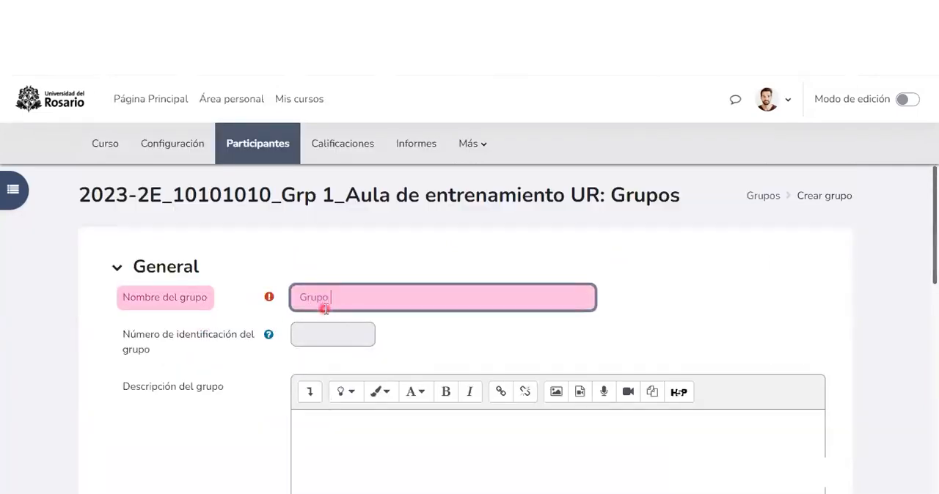
text( 1)
drag(352, 296, 301, 293)
click(361, 278)
triple_click(352, 296)
click(103, 361)
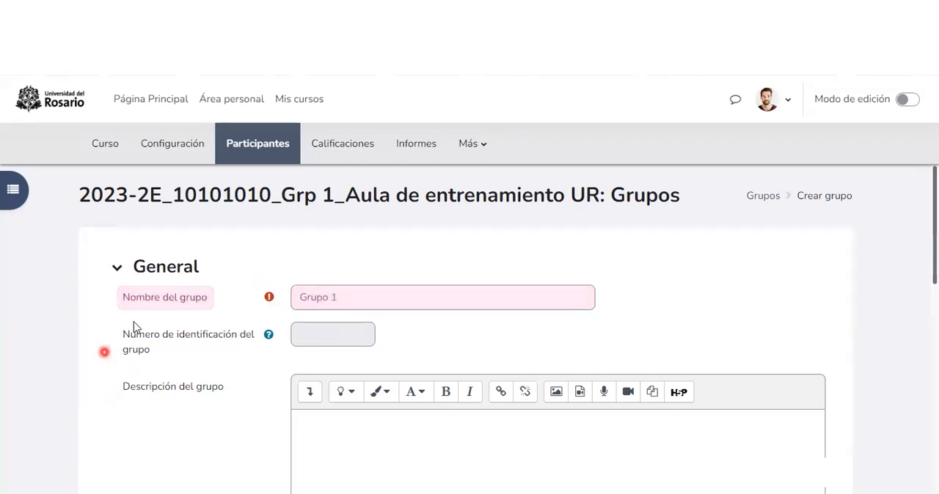
Step: Review the new group's description and enrolment key settings and set "Mensajes de grupo" to "Sí"
scroll(279, 274, down, 1)
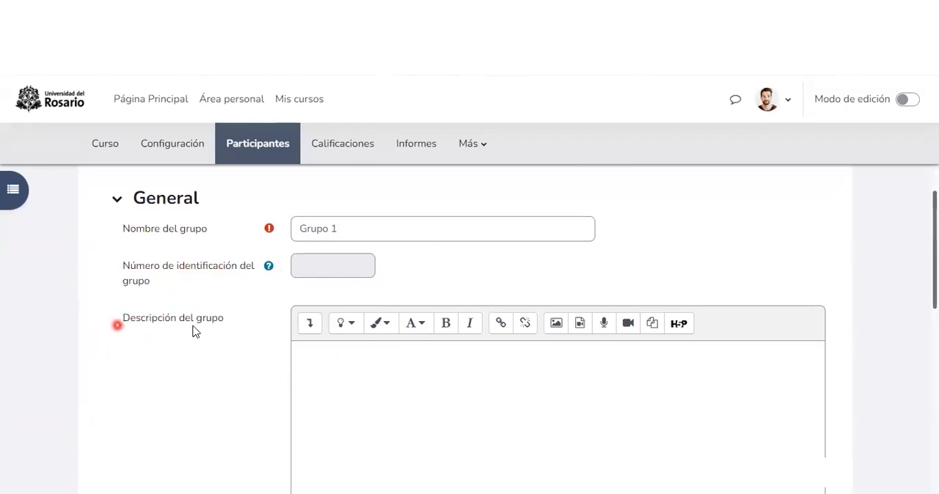
drag(124, 324, 178, 328)
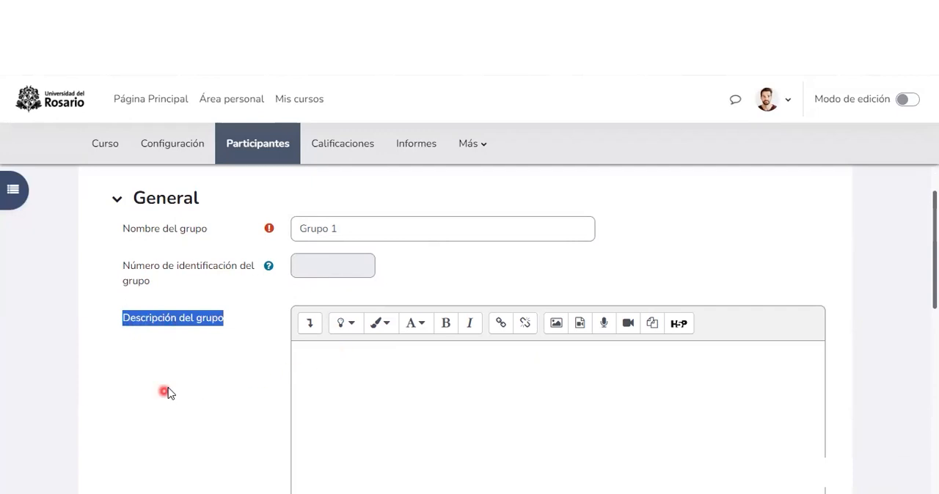
scroll(168, 392, down, 6)
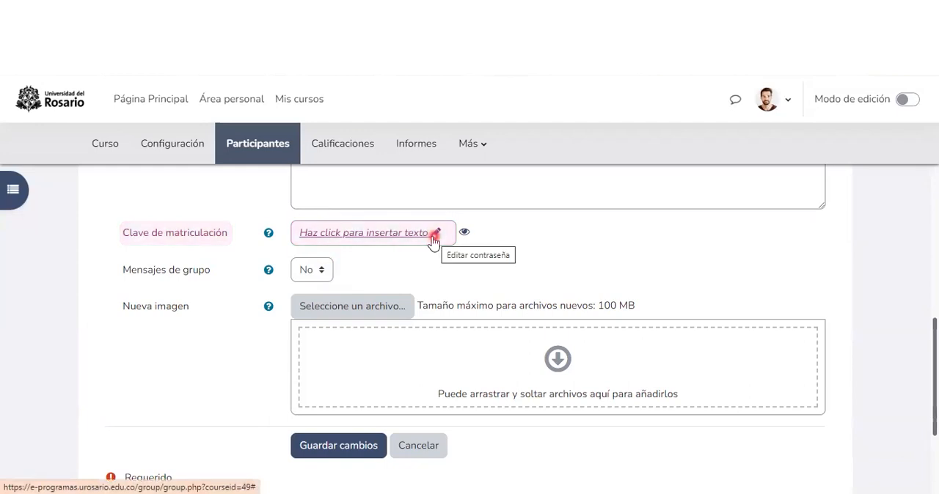
click(121, 272)
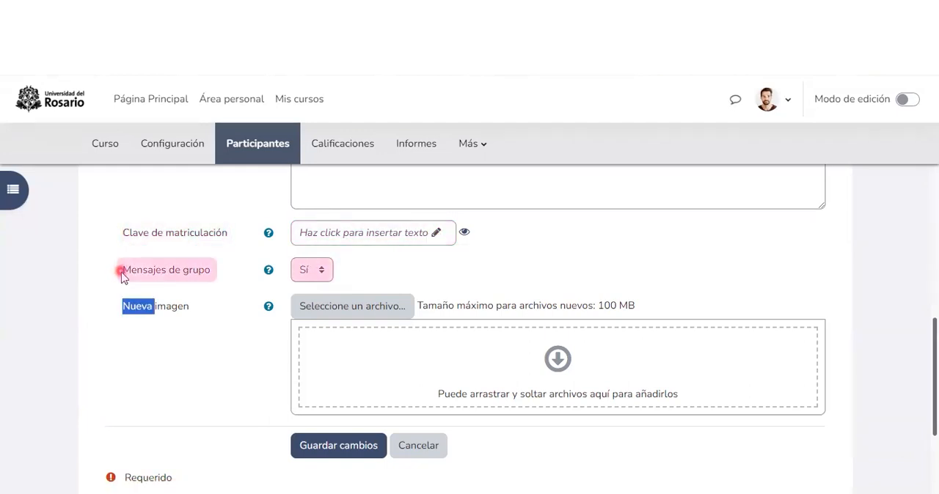
drag(122, 272, 217, 273)
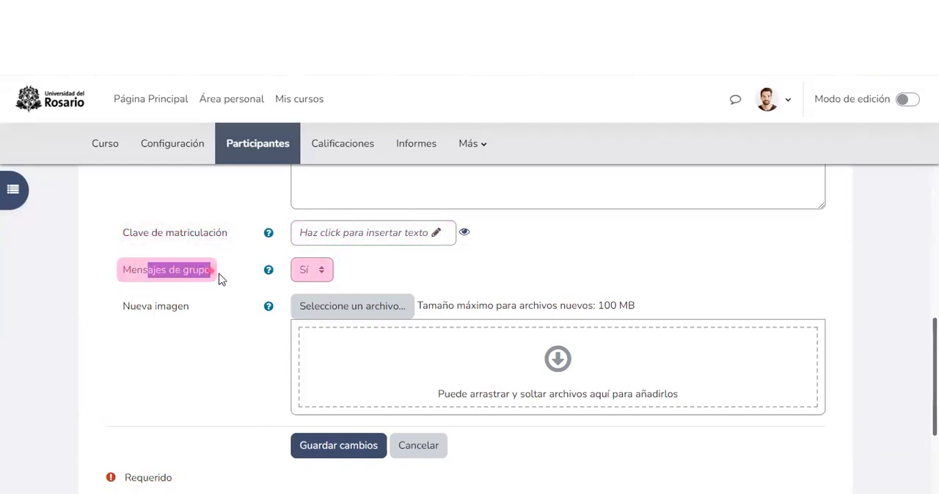
click(312, 275)
click(304, 306)
click(650, 272)
double_click(650, 272)
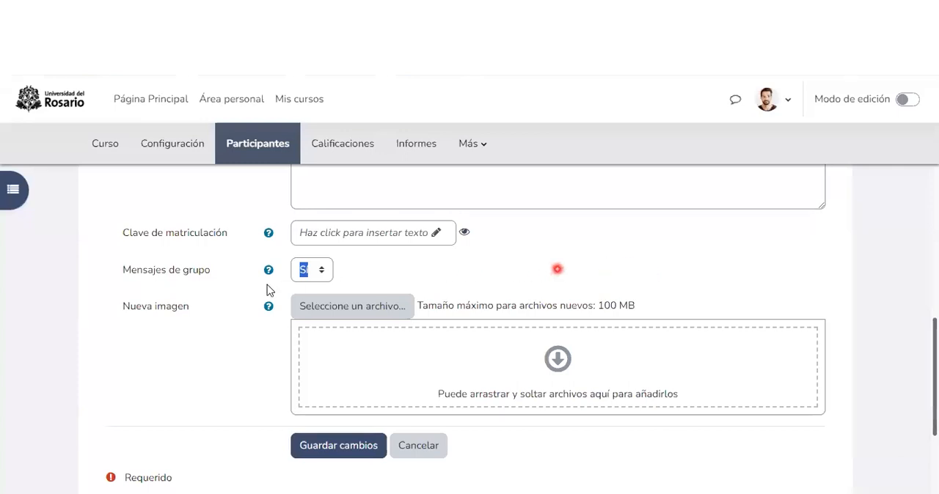
Step: Check the available file sources for the group's new image, then close the file selector without choosing a file
double_click(149, 357)
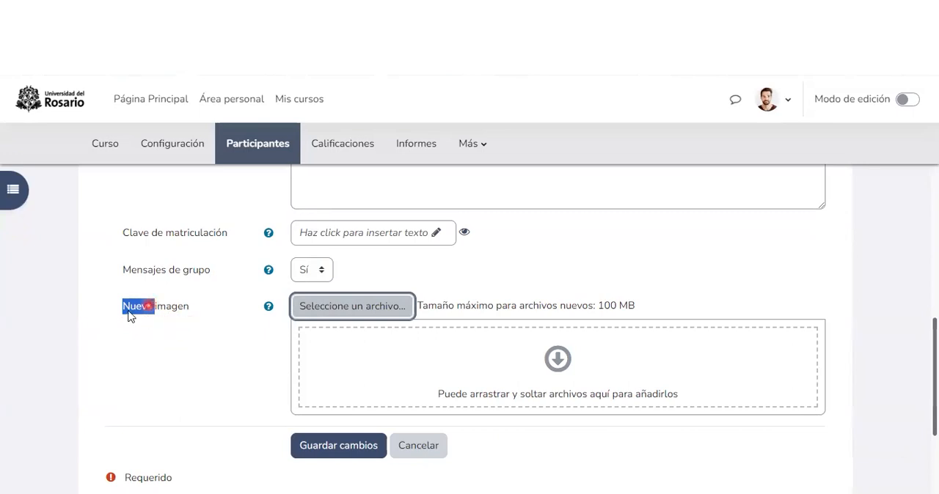
click(351, 308)
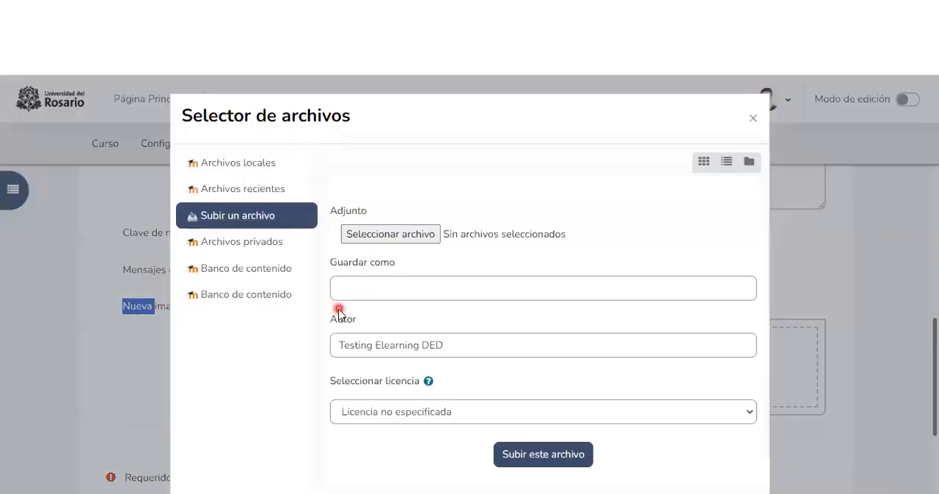
click(237, 193)
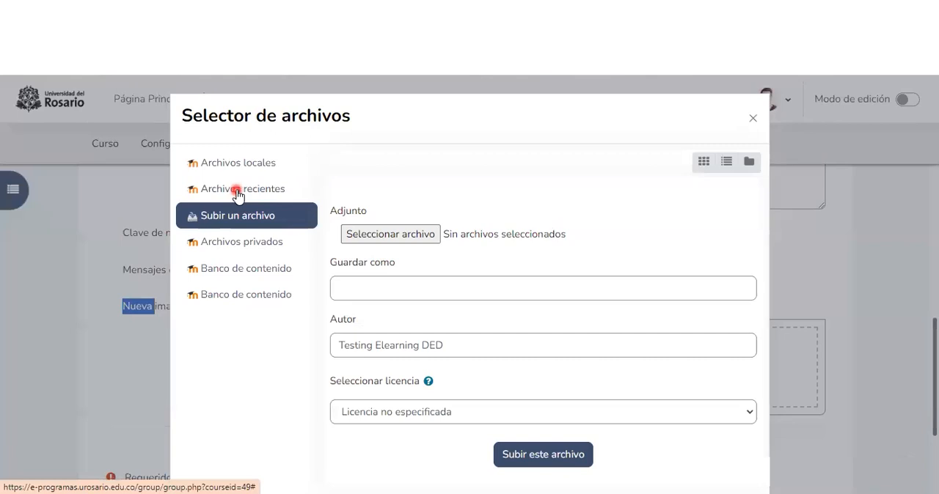
click(752, 118)
Step: Save "Grupo 1" and select it in the groups list
scroll(223, 356, down, 2)
click(331, 367)
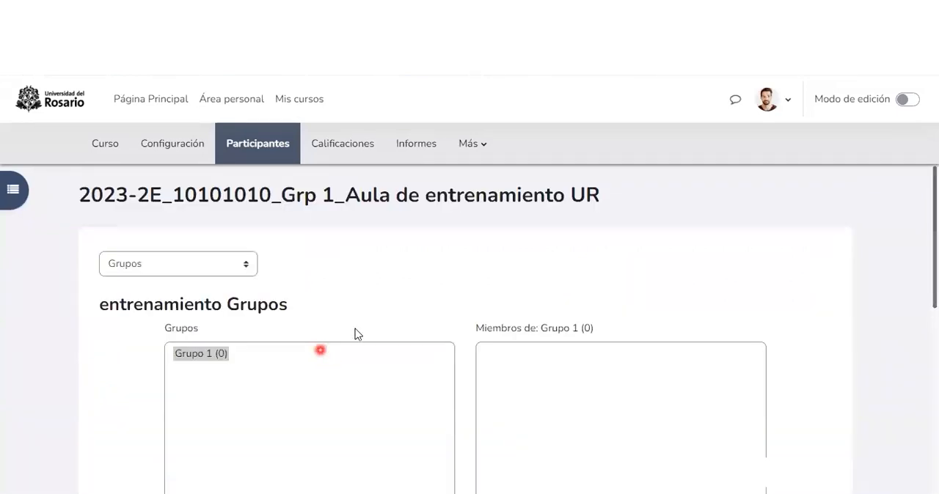
scroll(350, 307, down, 1)
click(189, 223)
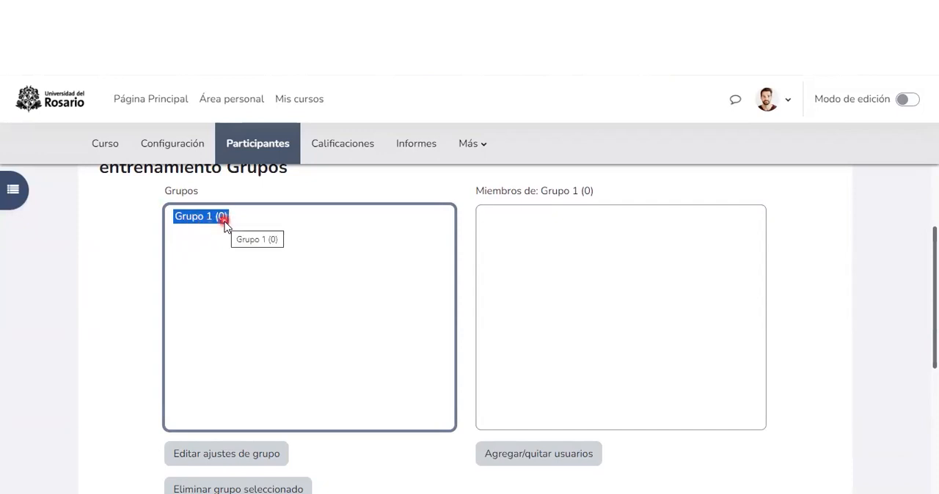
Step: Create another group, "Grupo 2", with "Mensajes de grupo" set to "Sí", and save it
scroll(226, 337, down, 3)
click(210, 322)
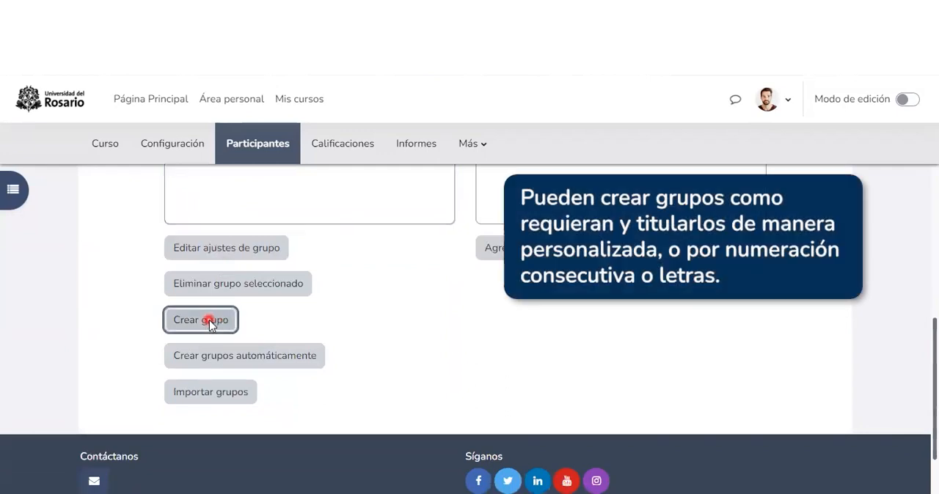
scroll(315, 297, down, 6)
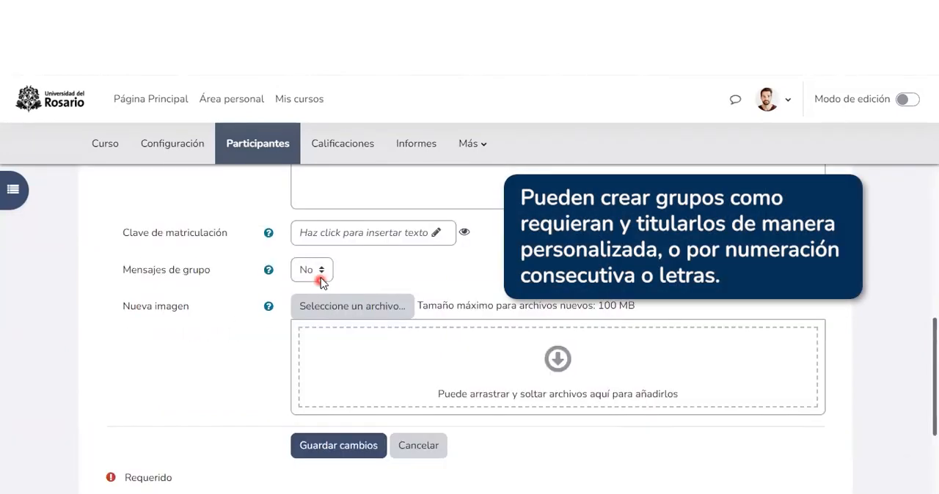
click(321, 282)
click(304, 304)
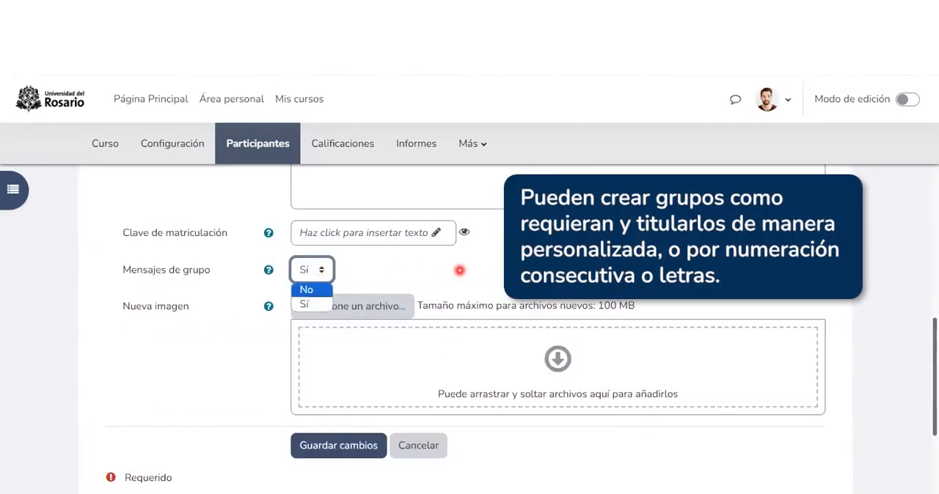
scroll(355, 325, down, 2)
click(325, 318)
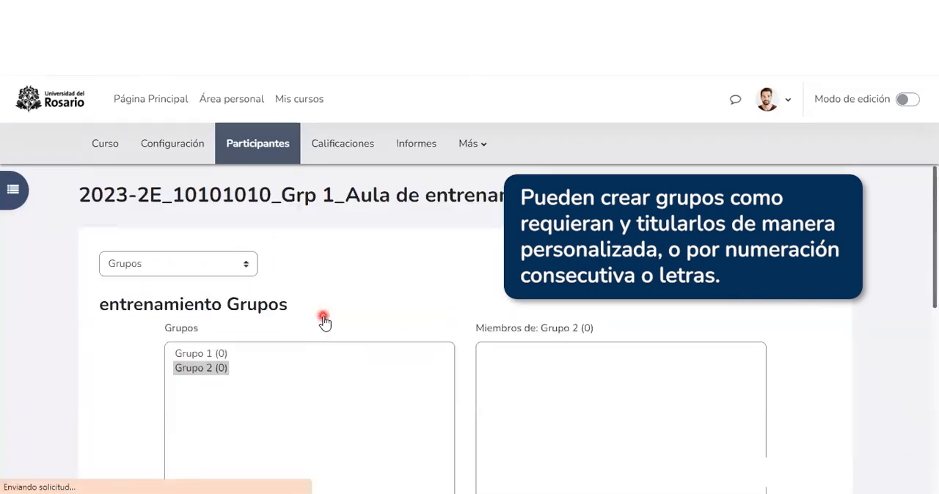
Step: Select "Grupo 1" in the groups list and open its page for adding or removing users
scroll(160, 310, down, 1)
click(173, 299)
scroll(201, 294, down, 1)
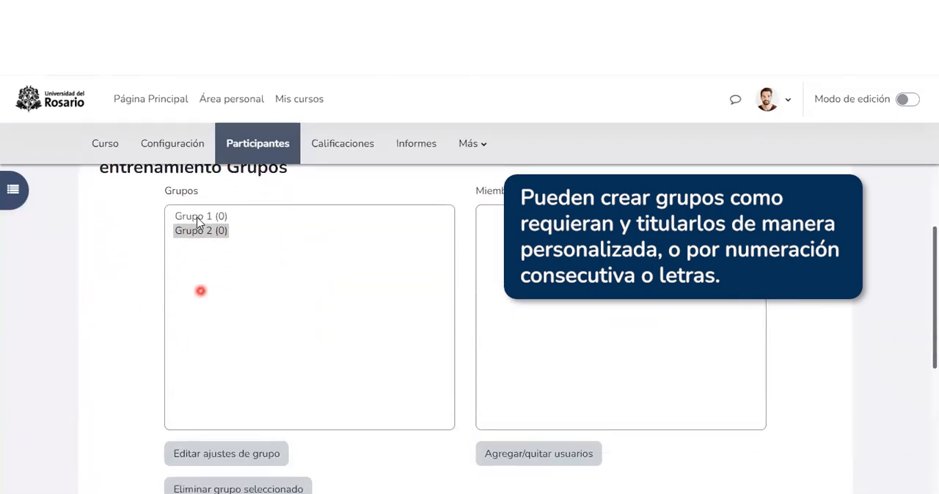
double_click(194, 231)
click(206, 218)
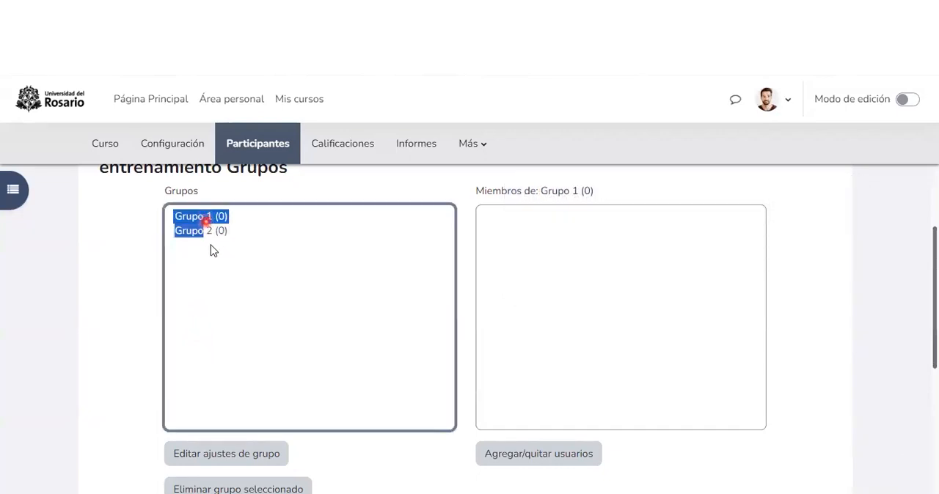
click(126, 252)
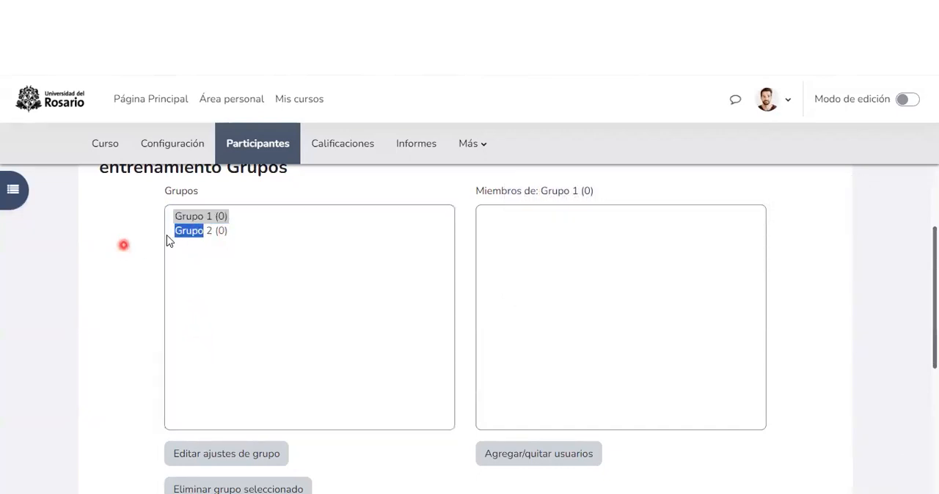
double_click(359, 242)
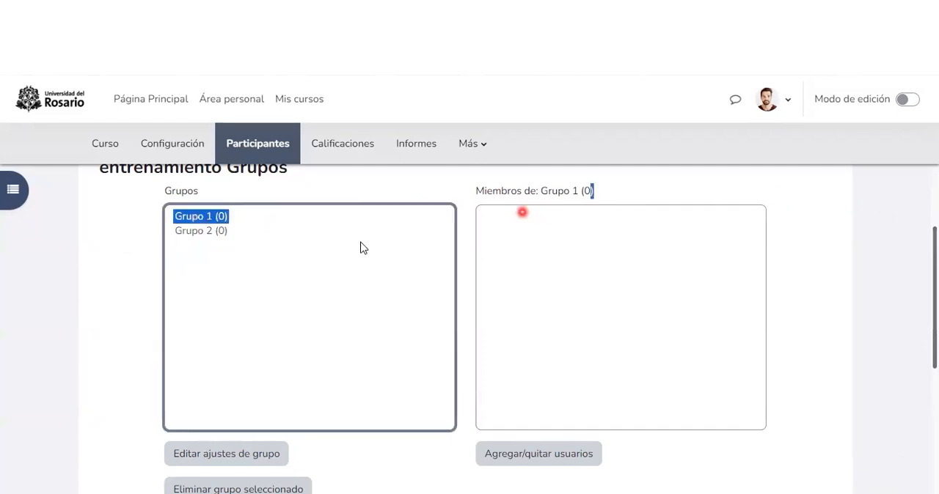
click(555, 239)
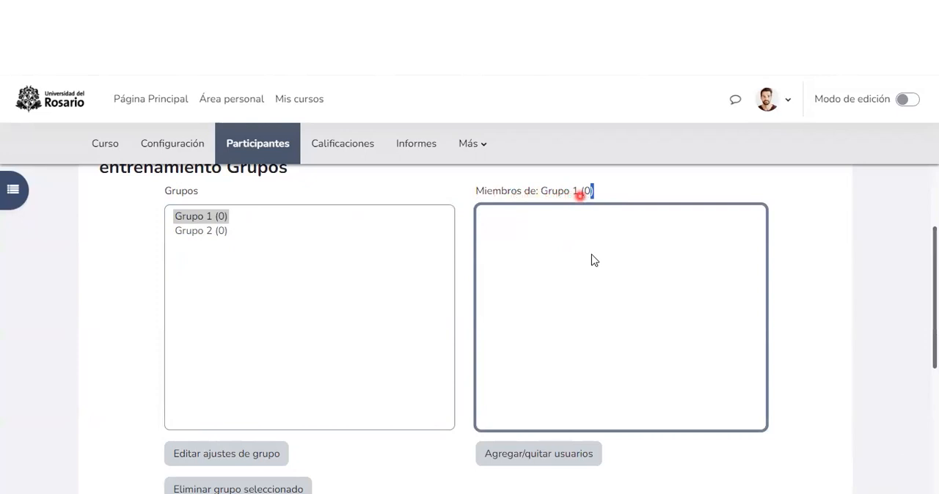
scroll(579, 330, down, 1)
click(547, 391)
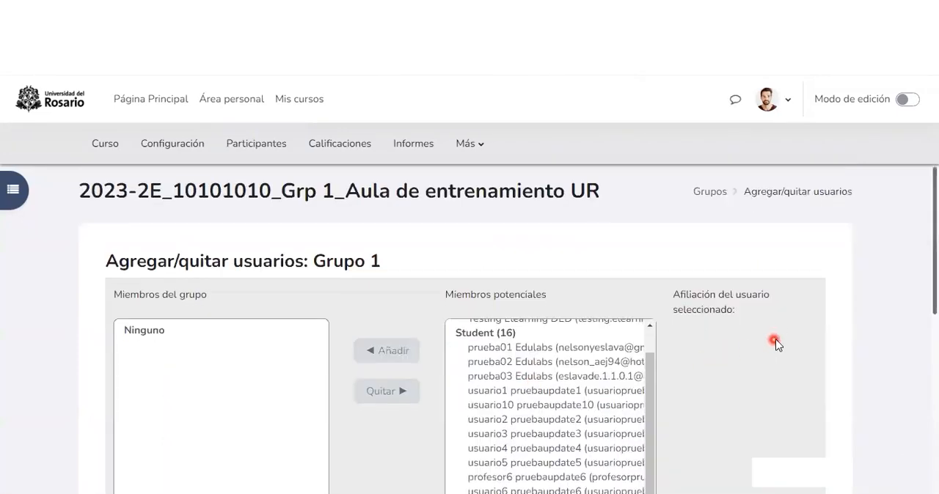
Step: Look through the potential members of "Grupo 1", from the students to those with multiple roles
scroll(775, 339, down, 2)
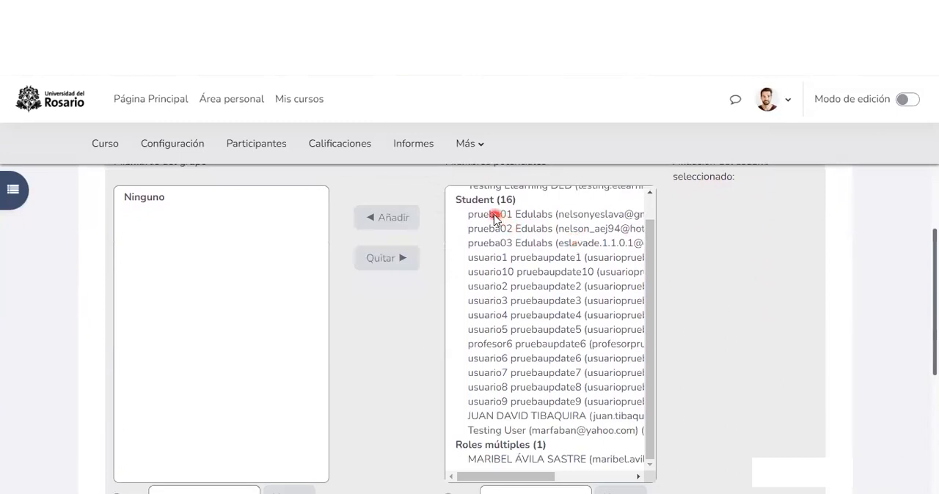
click(493, 216)
key(Down)
key(Down)
key(Down)
key(Down)
key(Down)
key(Down)
key(Down)
key(Down)
key(Down)
key(Down)
key(Down)
key(Down)
key(Down)
key(Down)
key(Down)
key(Down)
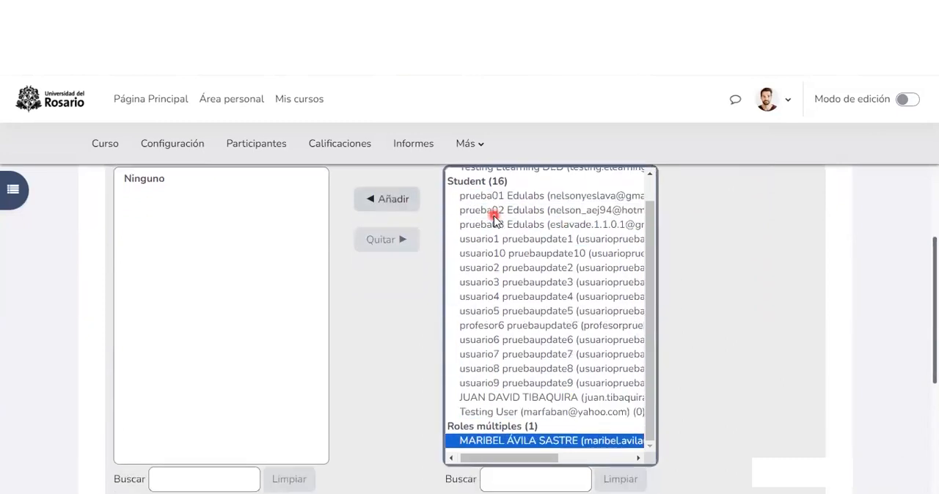
key(Down)
key(Down)
key(Down)
key(Down)
key(Down)
key(Down)
key(Down)
key(Down)
key(Up)
key(Up)
key(Up)
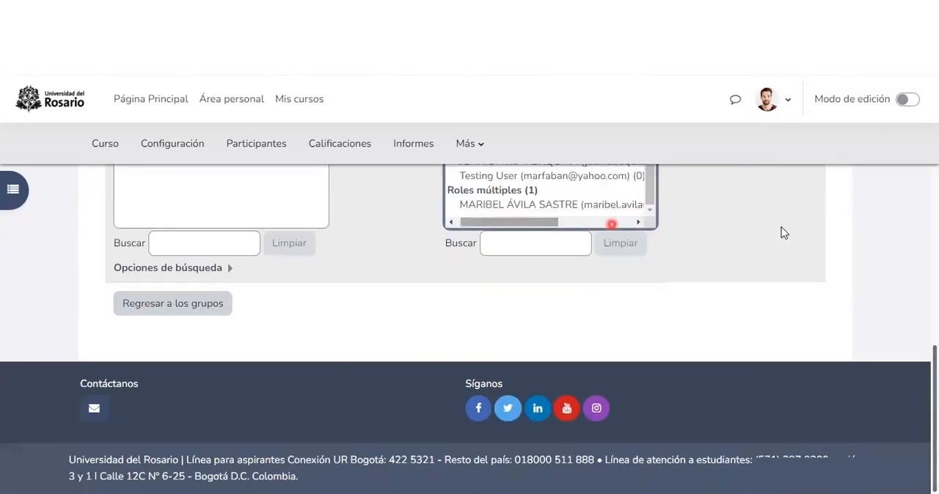
key(Up)
key(Up)
key(Up)
key(Up)
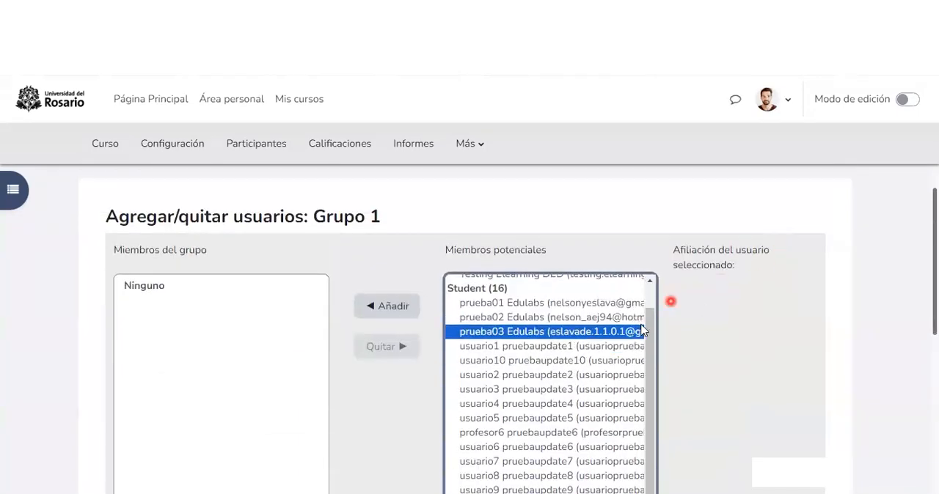
key(Up)
key(Up)
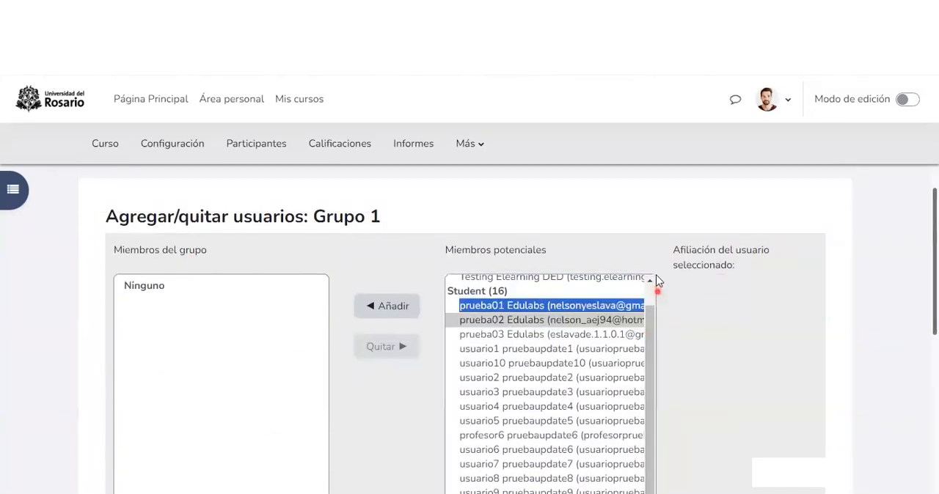
Step: Select the students prueba01, prueba02 and prueba03 among the potential members and add them to "Grupo 1"
scroll(658, 281, down, 1)
click(649, 218)
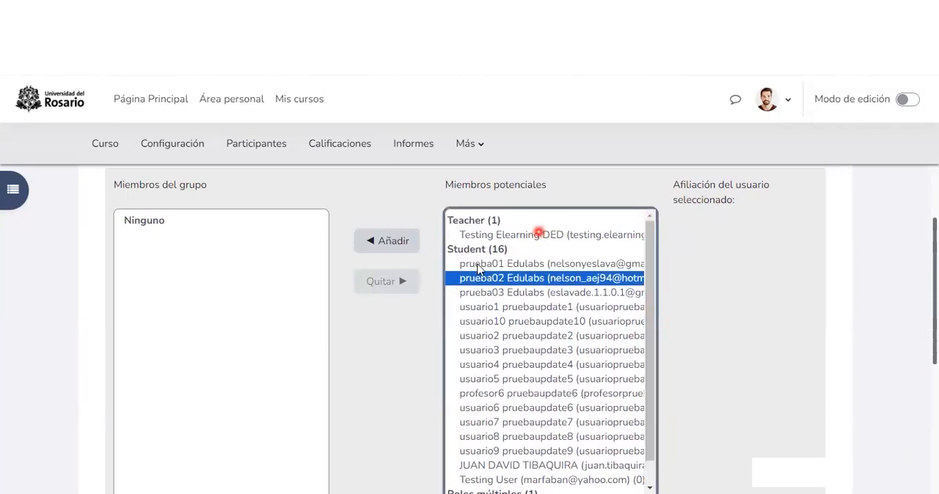
drag(652, 350, 578, 284)
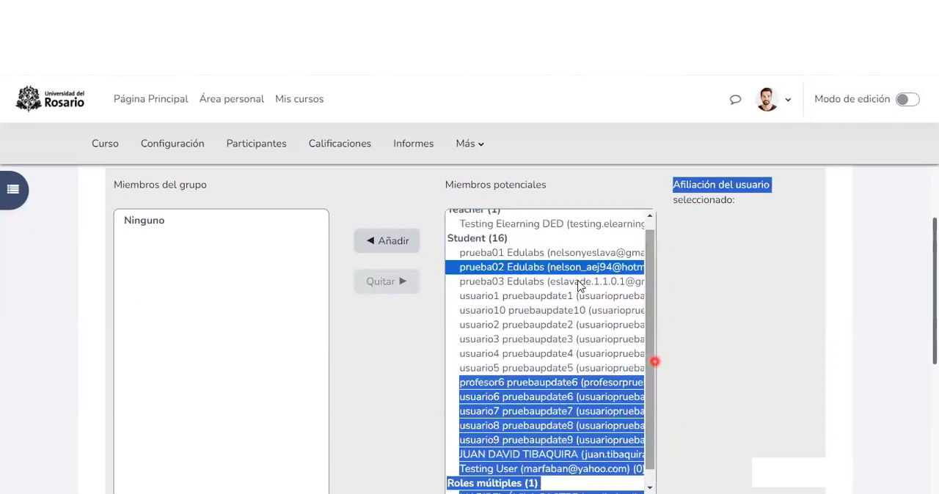
click(574, 283)
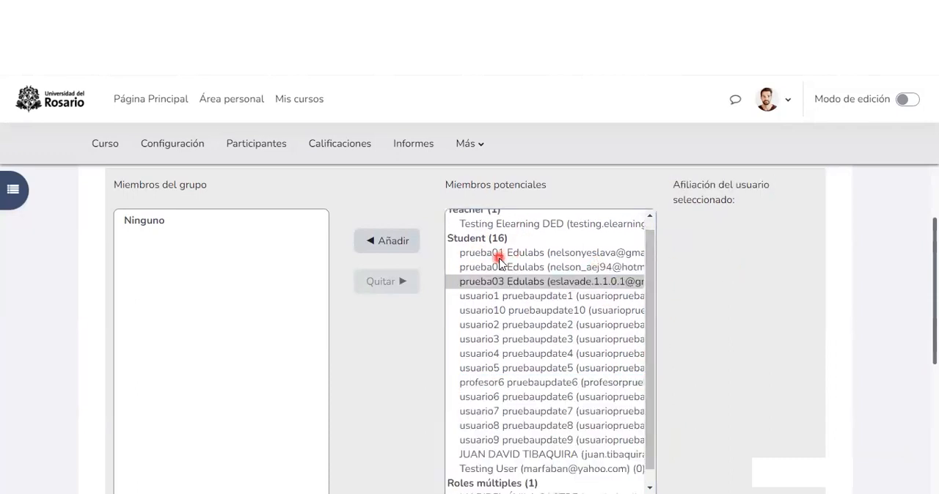
click(474, 260)
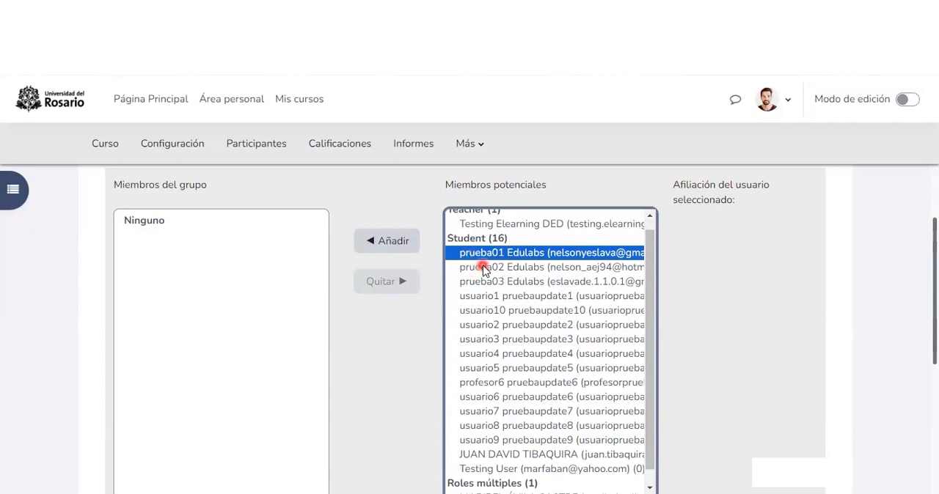
ctrl+click(484, 267)
ctrl+click(489, 282)
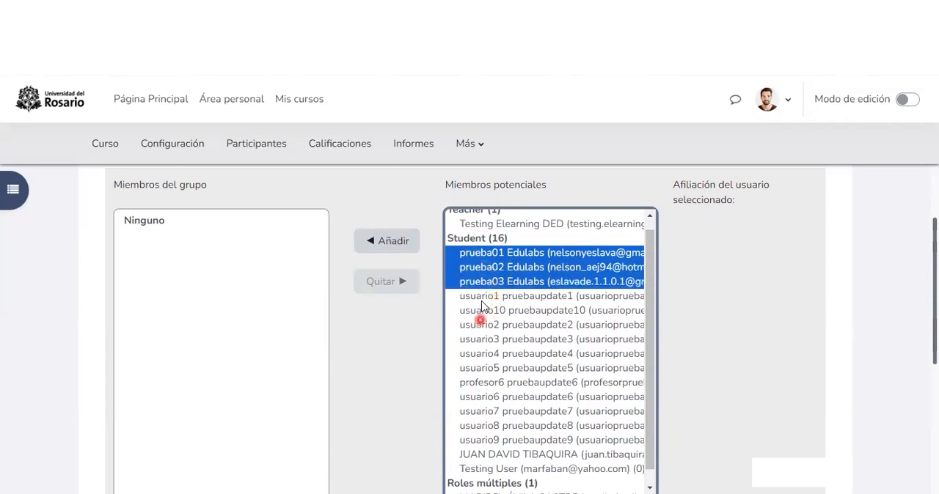
scroll(478, 324, up, 1)
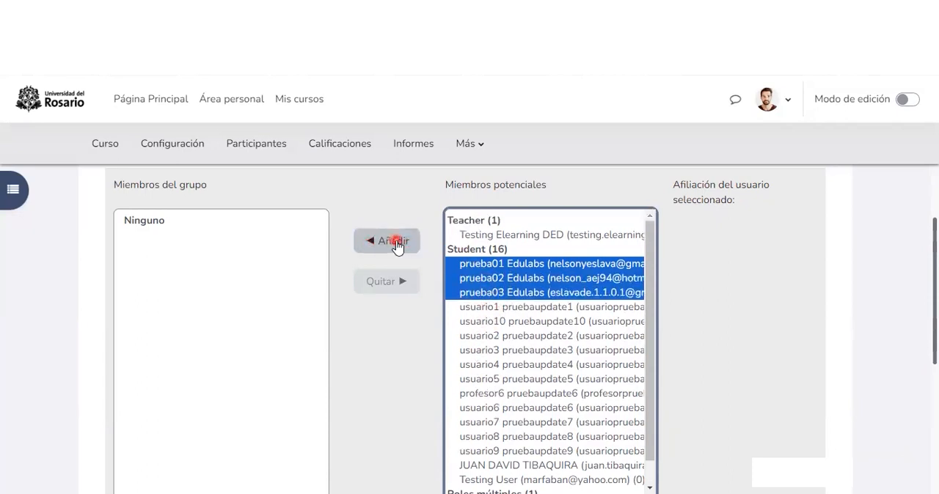
click(394, 242)
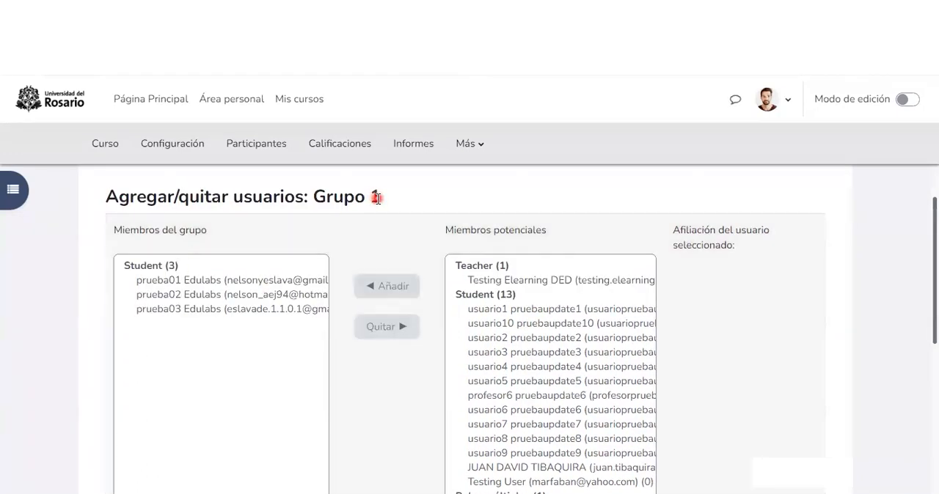
Step: Check the members added to "Grupo 1" and return to the course's groups list
drag(379, 196, 206, 312)
double_click(95, 301)
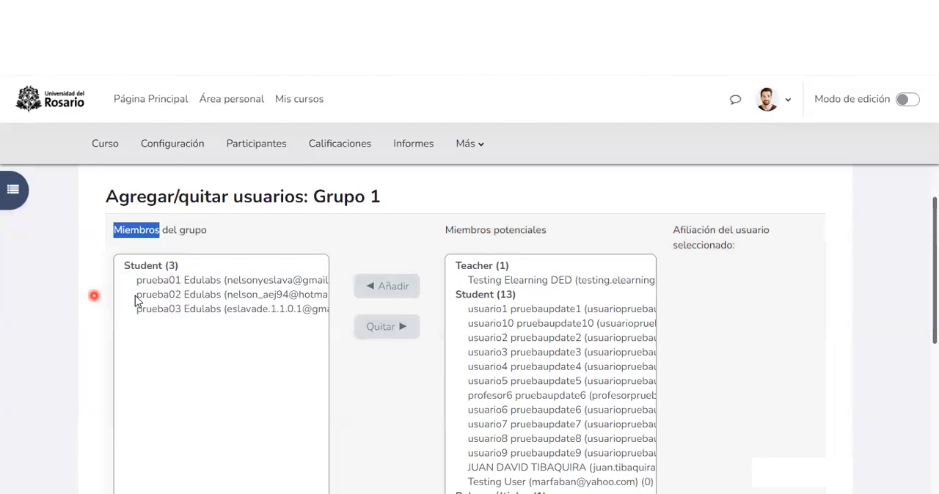
scroll(138, 302, down, 3)
click(156, 423)
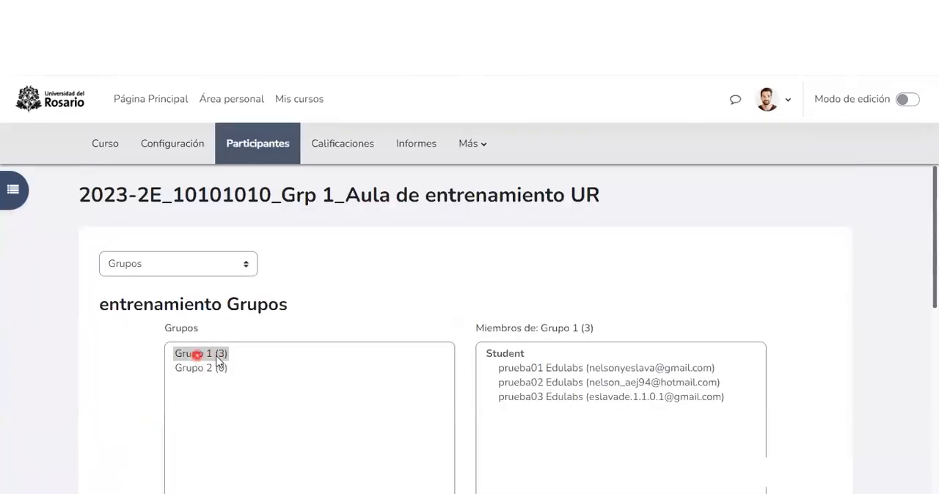
scroll(218, 305, down, 1)
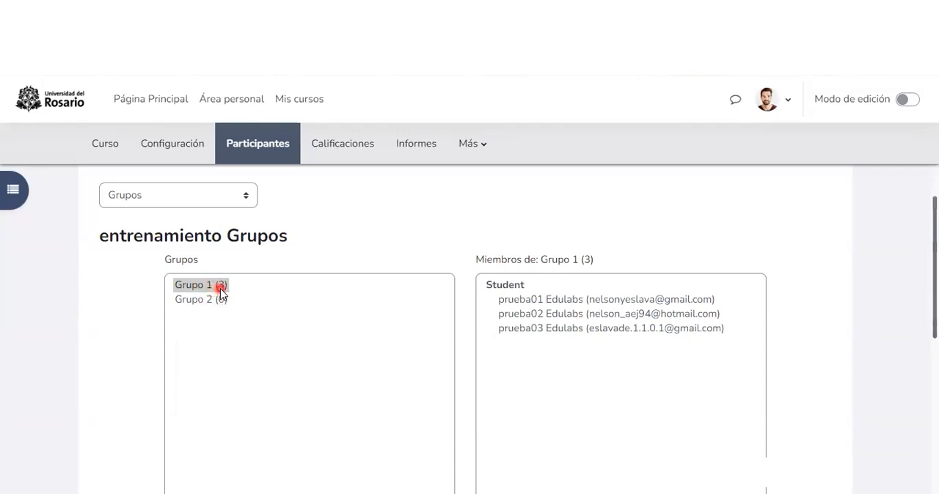
scroll(246, 310, down, 1)
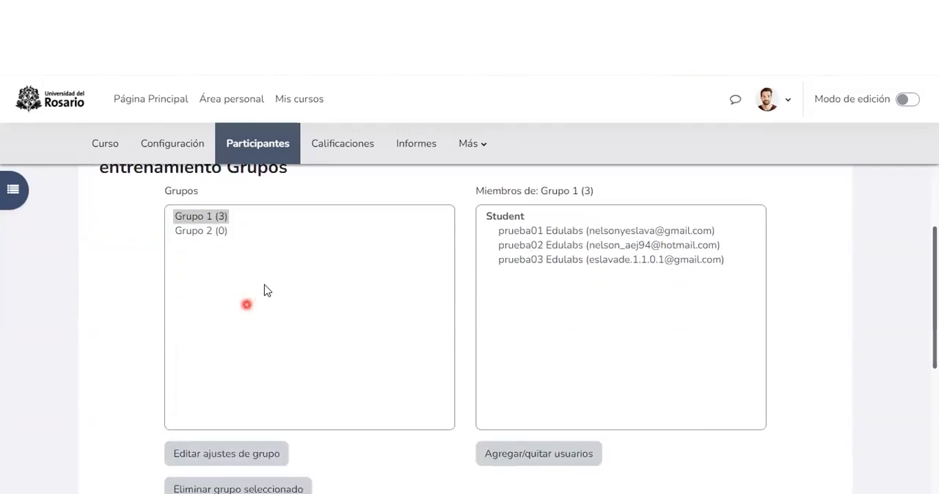
Step: Select "Grupo 2" in the groups list and open its page for adding or removing users
click(198, 236)
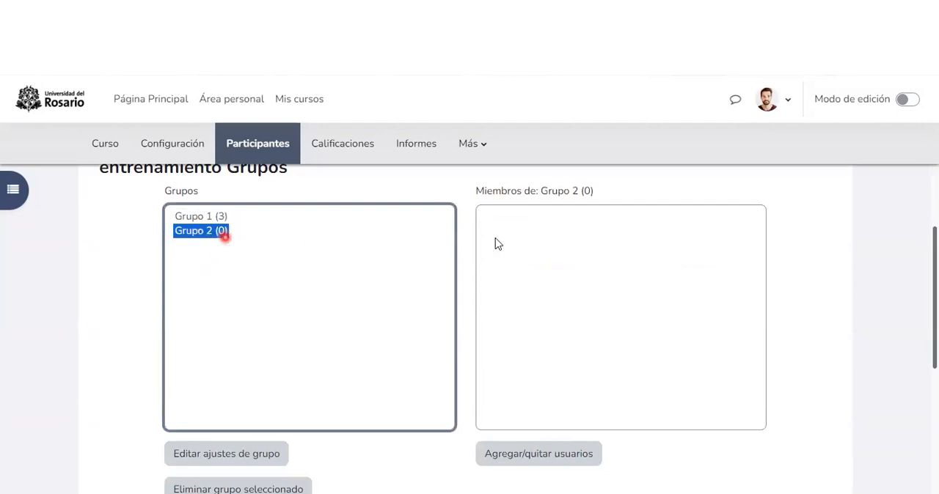
click(528, 247)
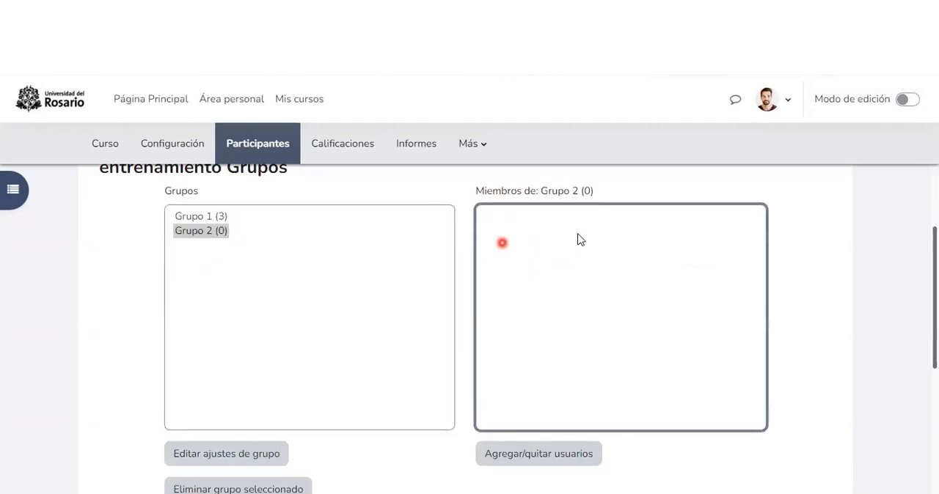
scroll(551, 256, down, 3)
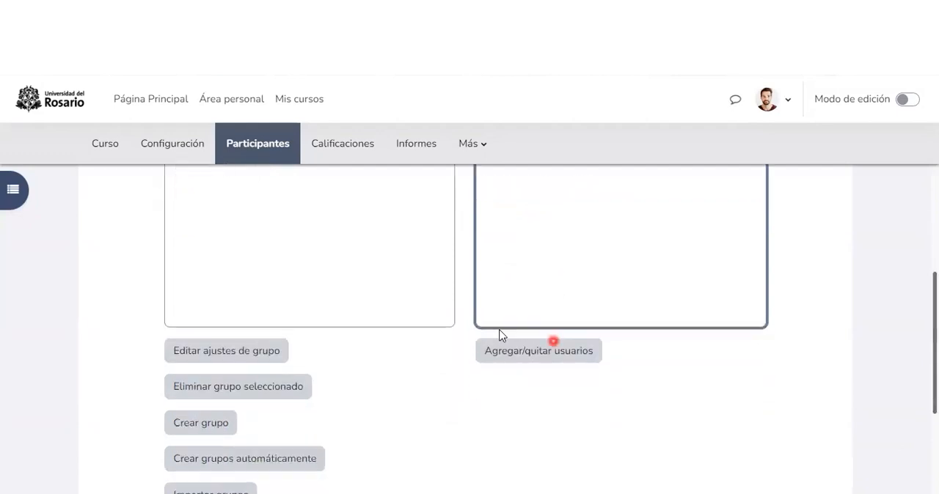
click(553, 323)
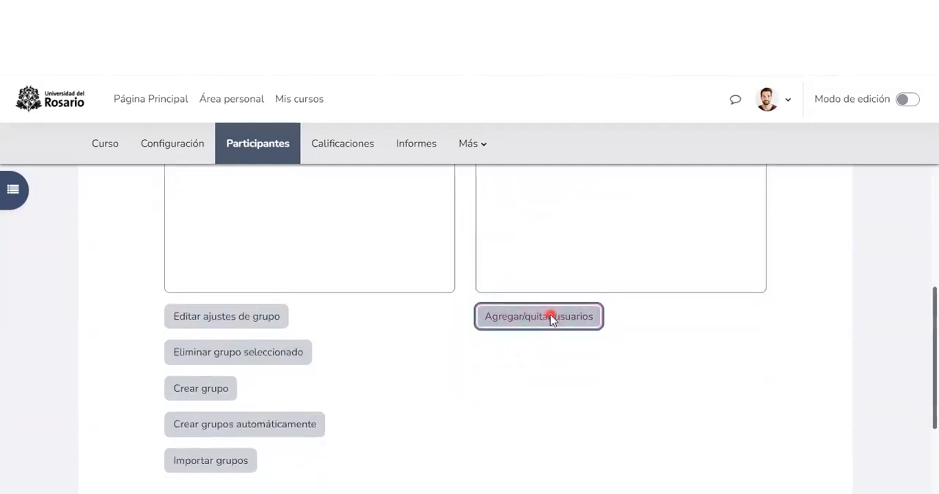
Step: Select the students usuario1, usuario2 and usuario3 among the potential members and add them to "Grupo 2"
scroll(514, 308, down, 2)
scroll(474, 305, down, 1)
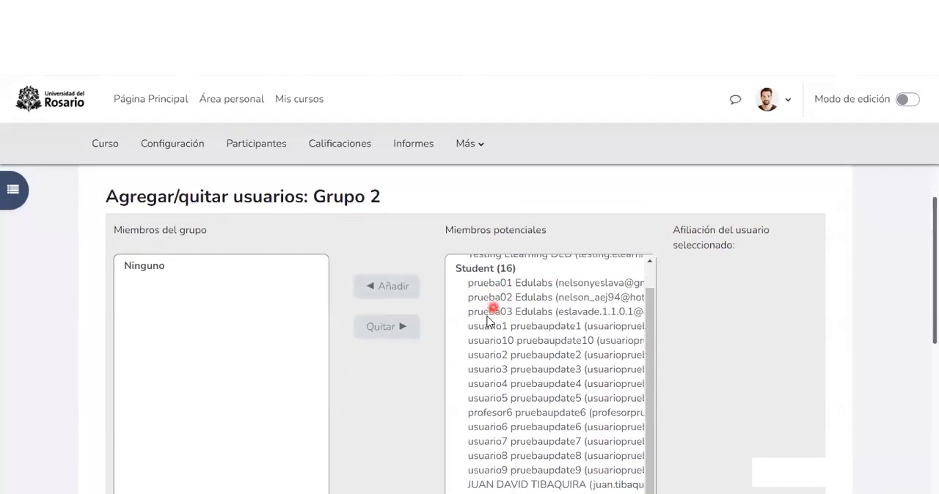
scroll(511, 354, down, 2)
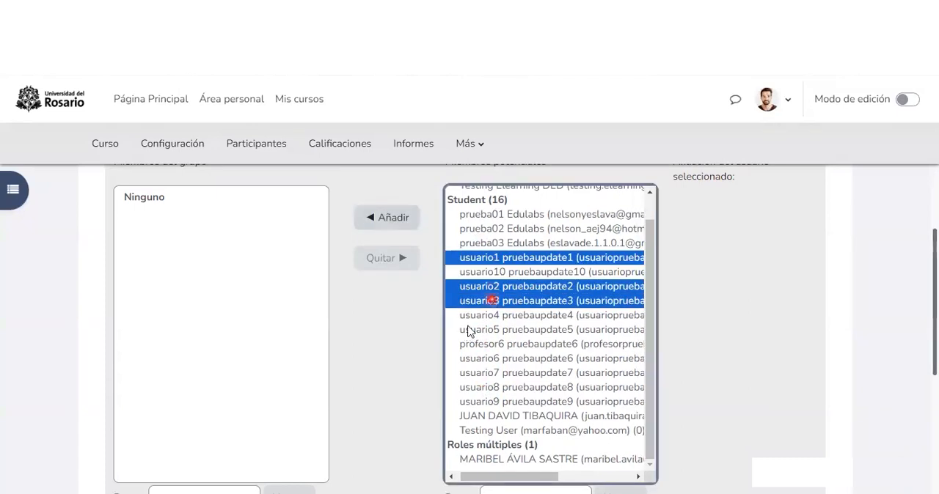
click(376, 219)
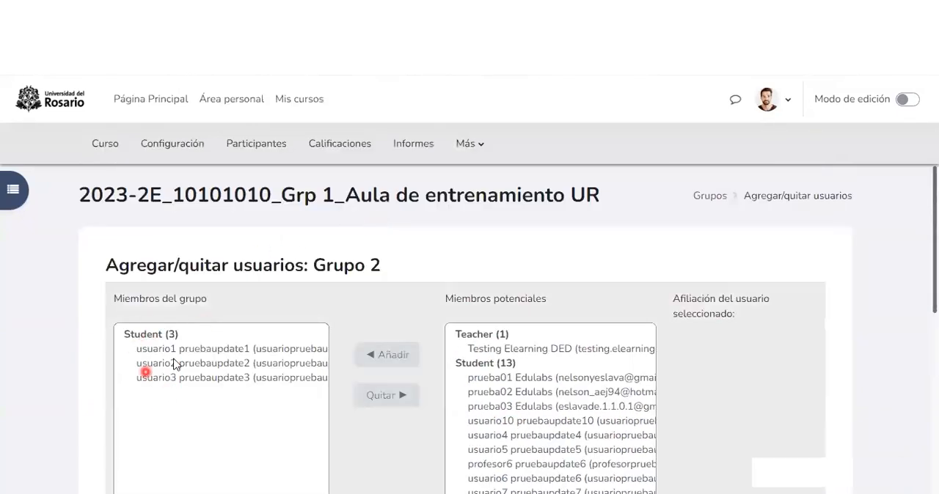
Step: Go back to the groups list and view the members of "Grupo 1" and of "Grupo 2"
click(157, 352)
scroll(150, 268, down, 3)
scroll(385, 281, up, 2)
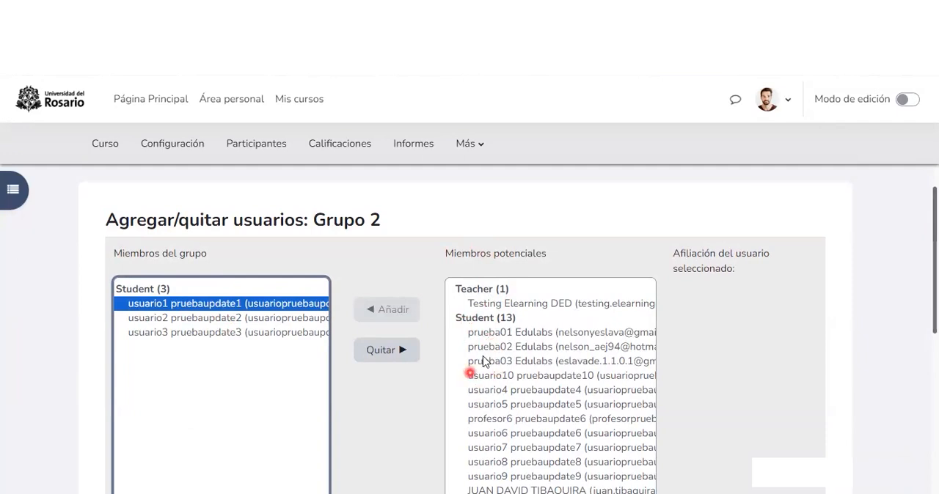
click(792, 363)
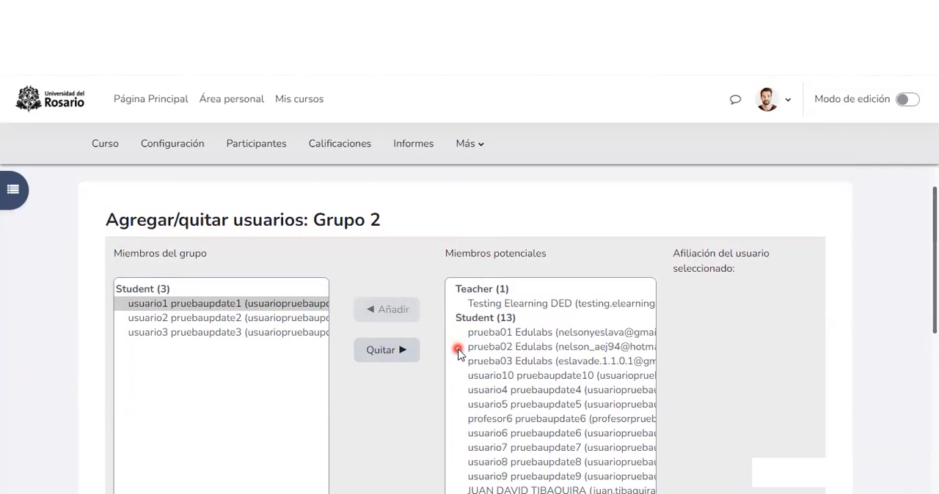
scroll(210, 367, down, 5)
click(147, 455)
click(200, 286)
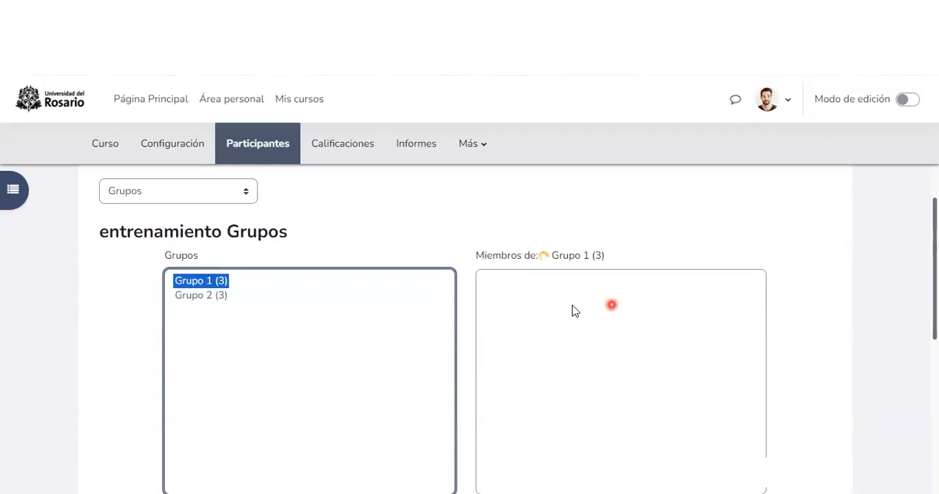
click(201, 295)
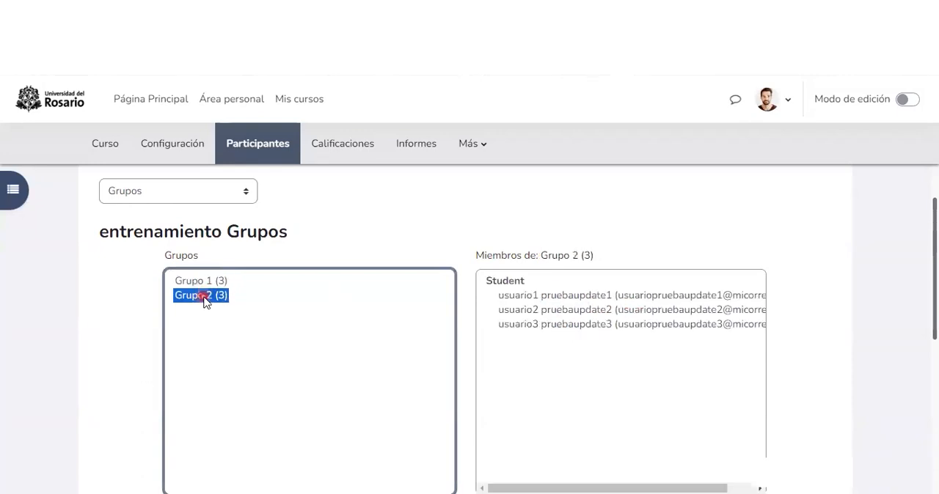
click(144, 322)
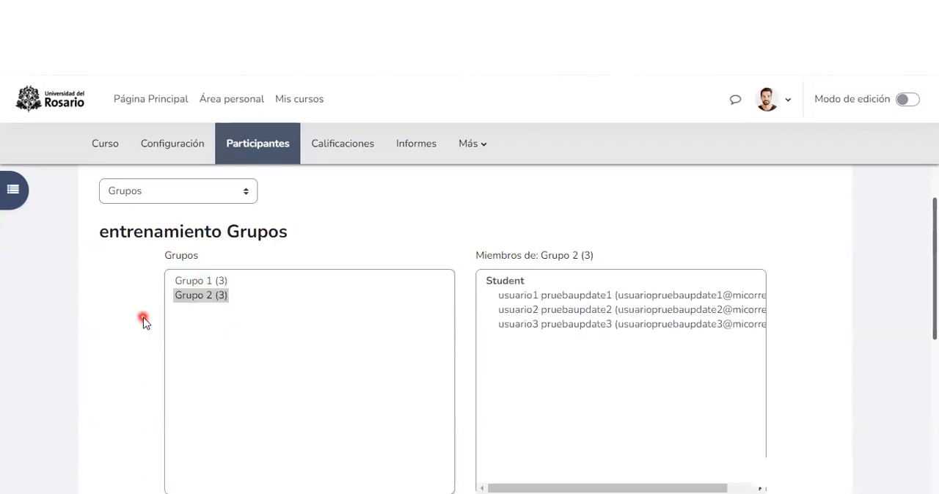
double_click(362, 247)
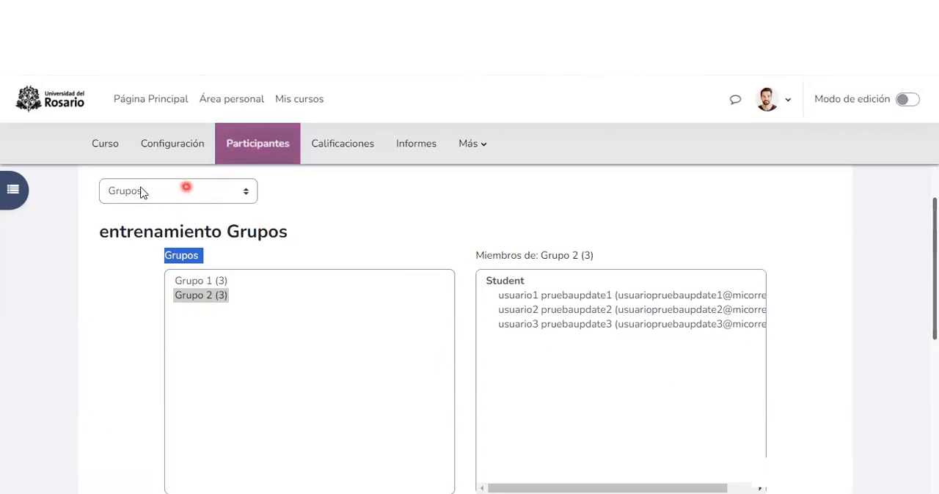
Step: Switch the participants page to "Usuarios matriculados" and review the group assigned to each participant
click(243, 193)
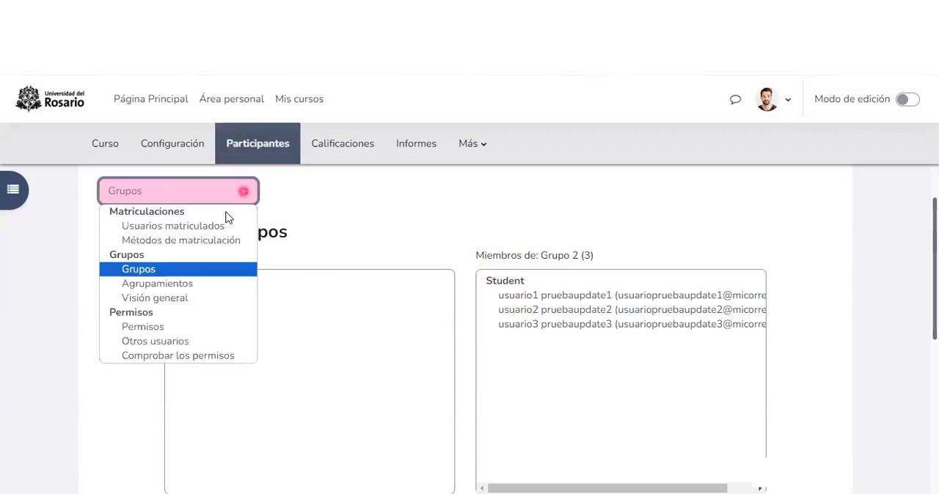
click(150, 228)
scroll(455, 320, down, 3)
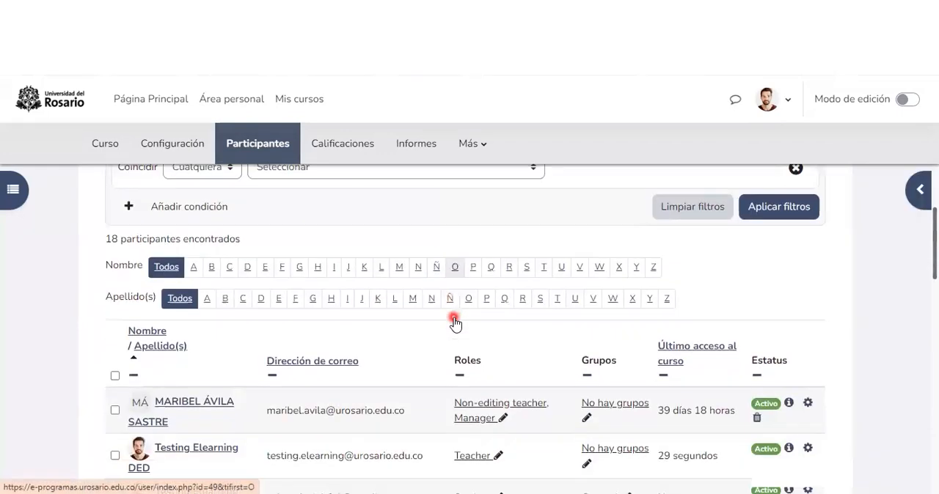
scroll(236, 264, down, 2)
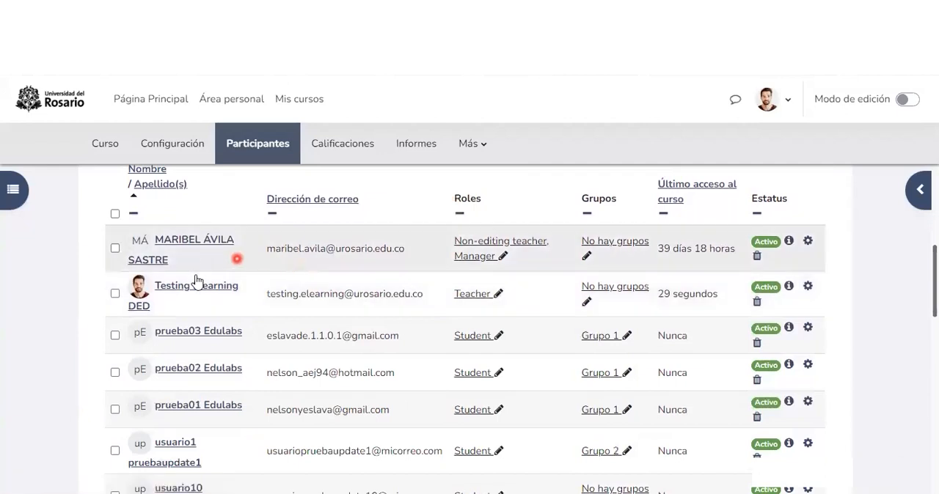
scroll(195, 359, down, 2)
scroll(195, 359, down, 1)
scroll(204, 356, up, 3)
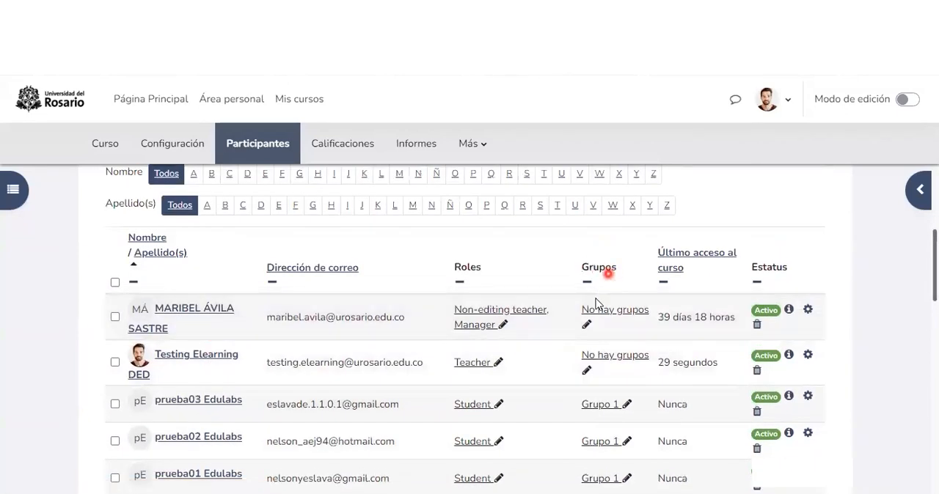
scroll(594, 300, down, 2)
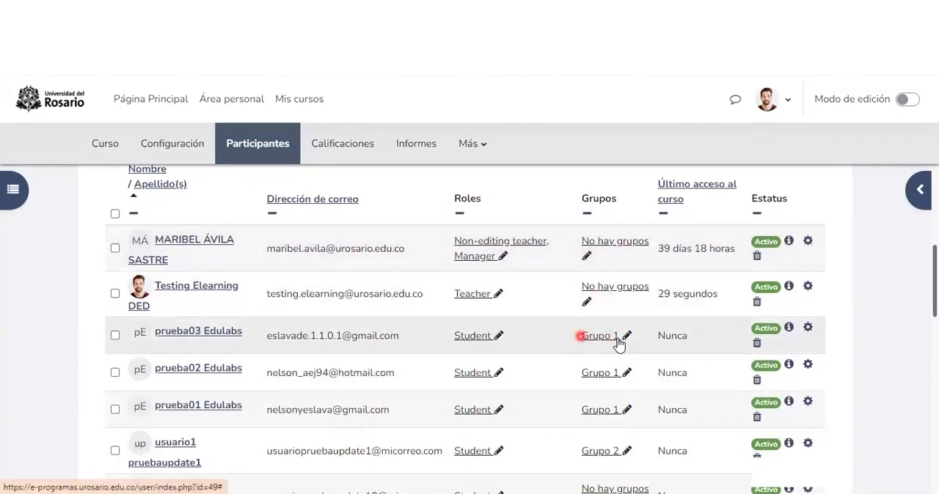
scroll(601, 337, down, 4)
scroll(604, 325, down, 5)
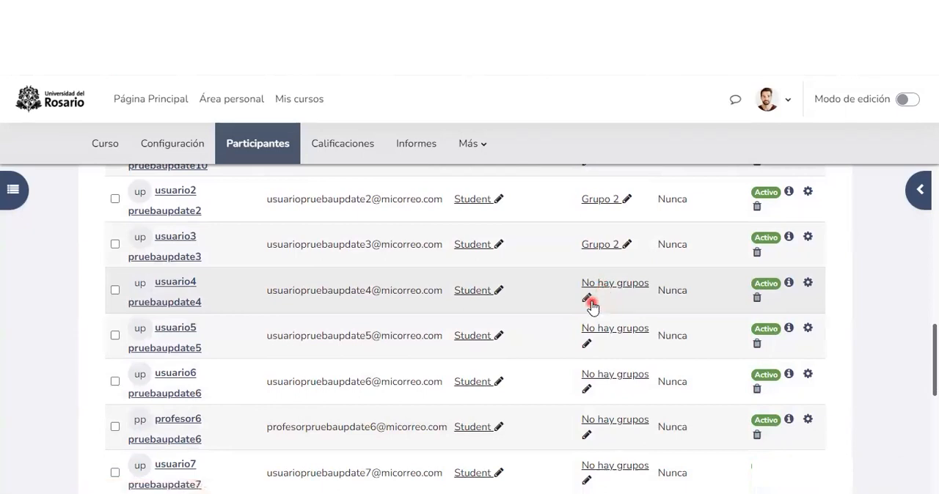
Step: Assign the student usuario4 to "Grupo 2" directly in the enrolled users list and save the change
click(589, 305)
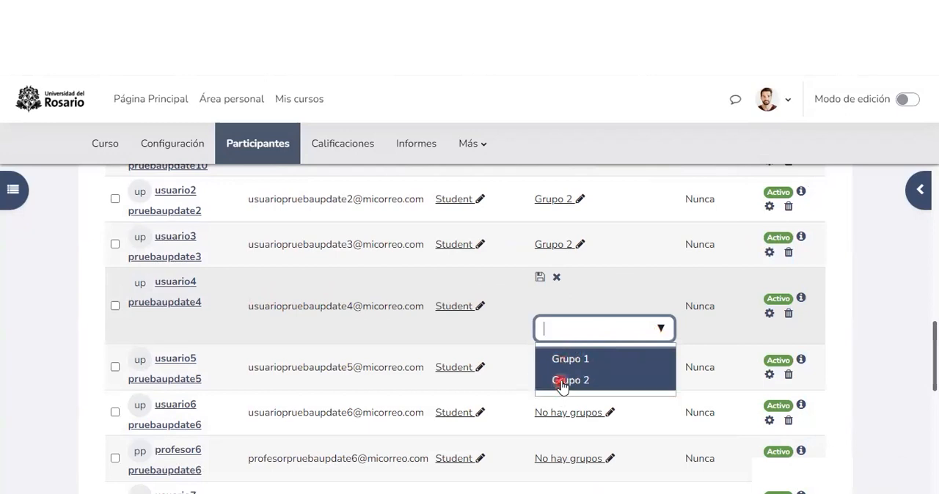
click(561, 380)
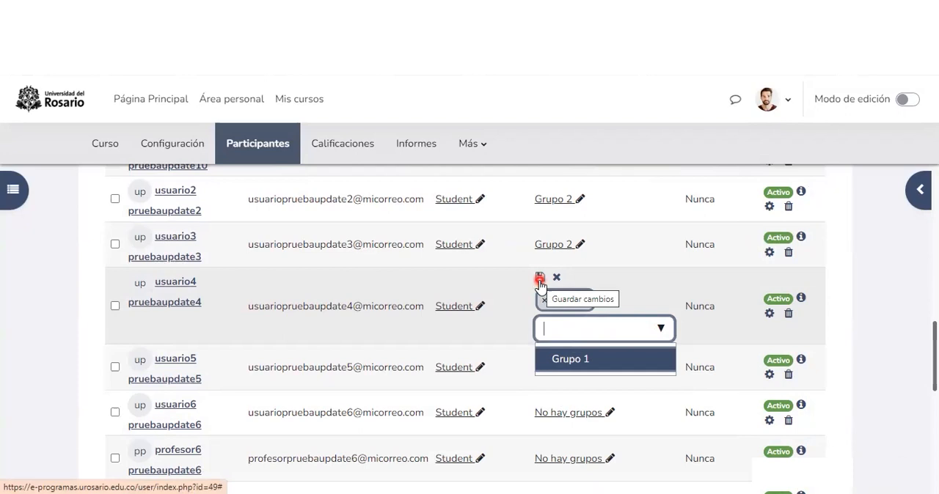
click(539, 280)
Step: Assign the student usuario5 to "Grupo 1" in the enrolled users list and save the change
click(586, 344)
click(660, 375)
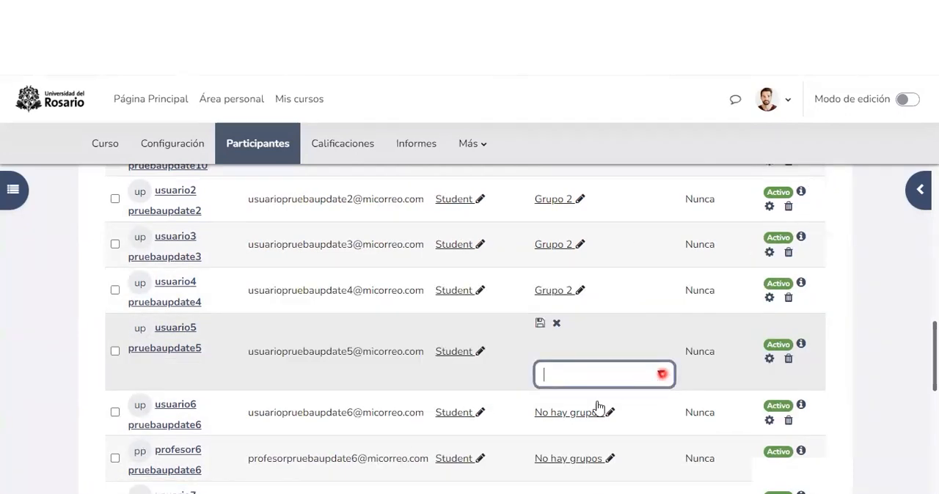
click(578, 408)
click(540, 323)
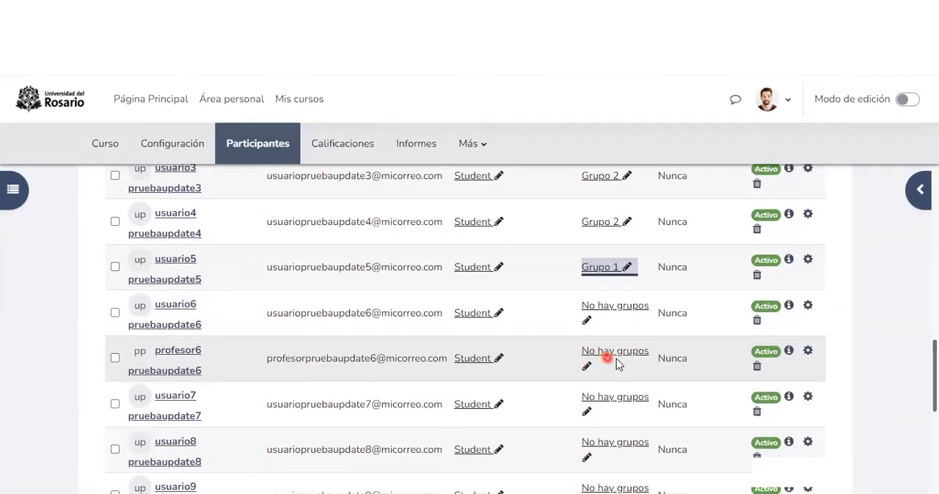
Step: Check the group assignments throughout the enrolled users list and return to the course's main page
scroll(619, 360, down, 3)
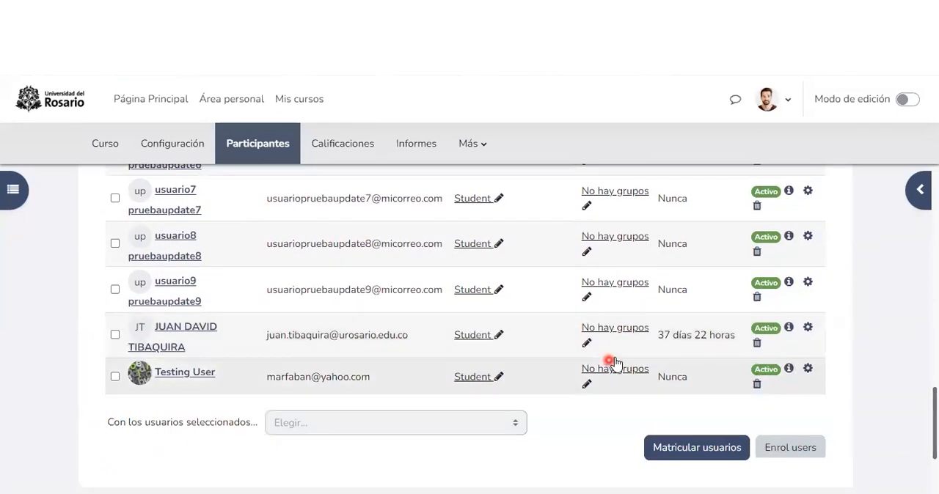
scroll(618, 360, up, 1)
scroll(618, 359, up, 4)
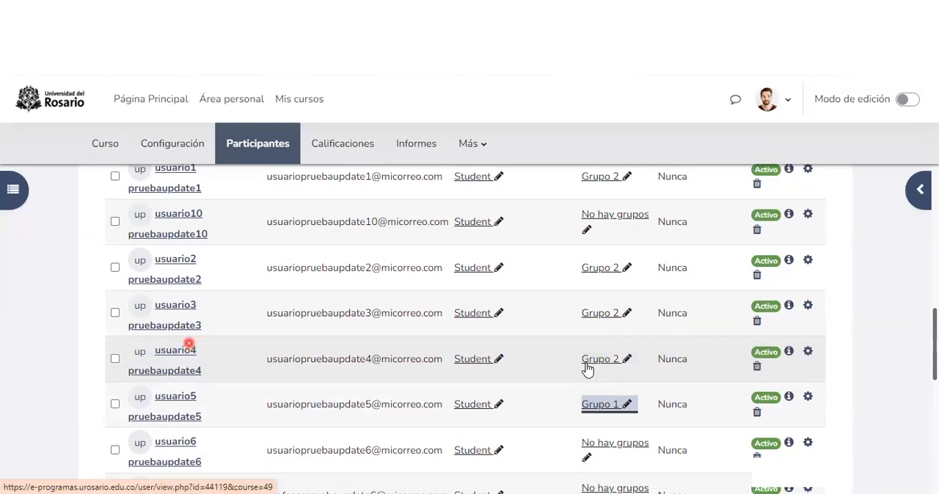
scroll(591, 370, up, 5)
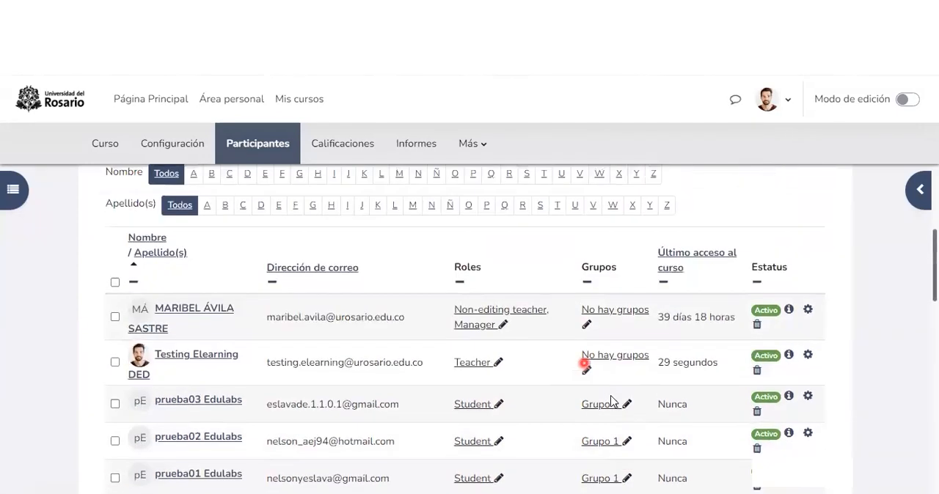
scroll(609, 396, up, 4)
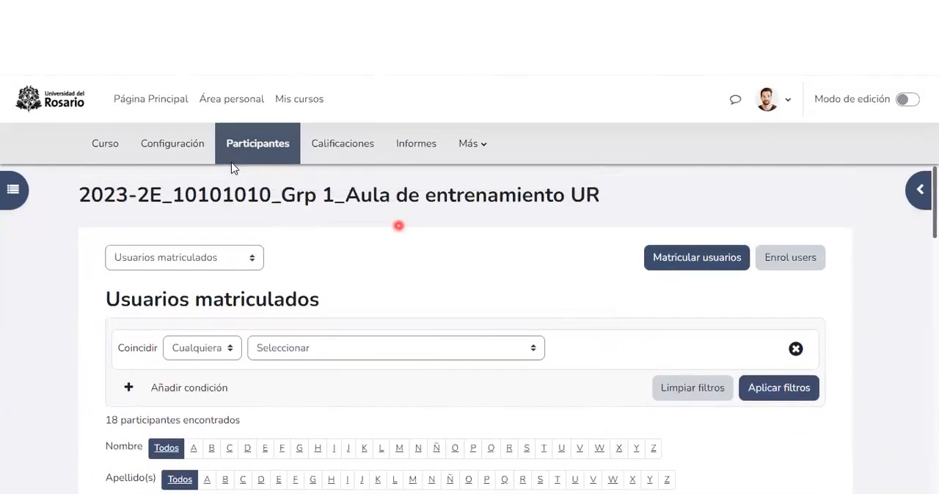
click(109, 149)
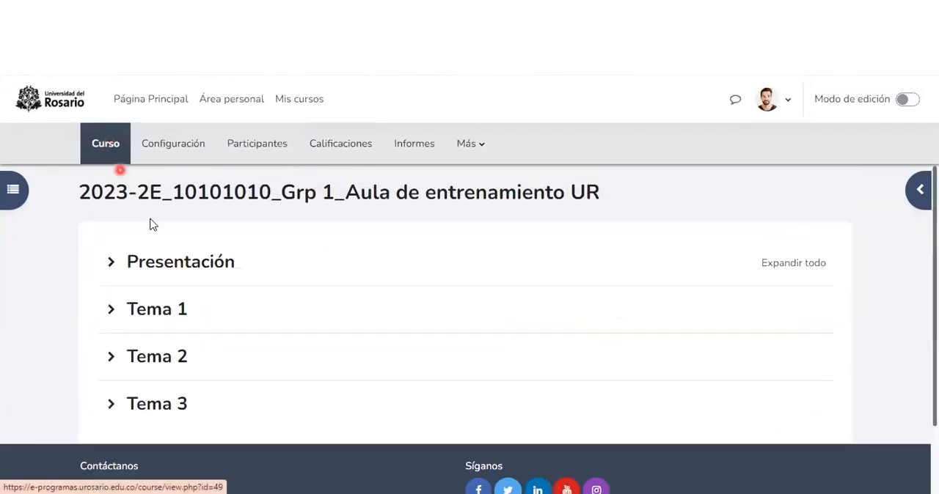